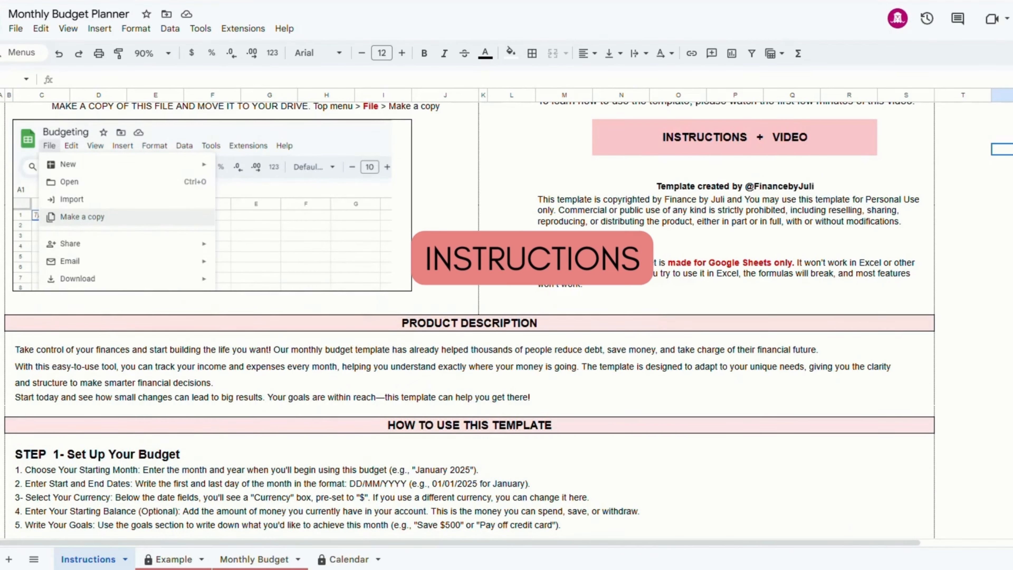
# Review the Instructions sheet from the product description through the budget setup, category customization and tracker sections.
pyautogui.scroll(-5, 469, 319)
pyautogui.scroll(-2, 470, 319)
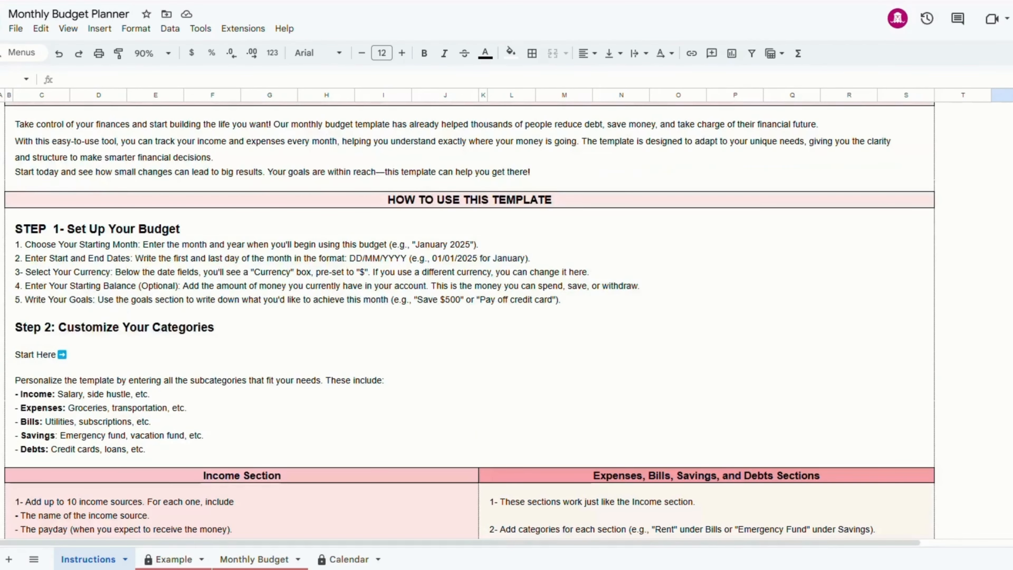
pyautogui.scroll(-7, 469, 319)
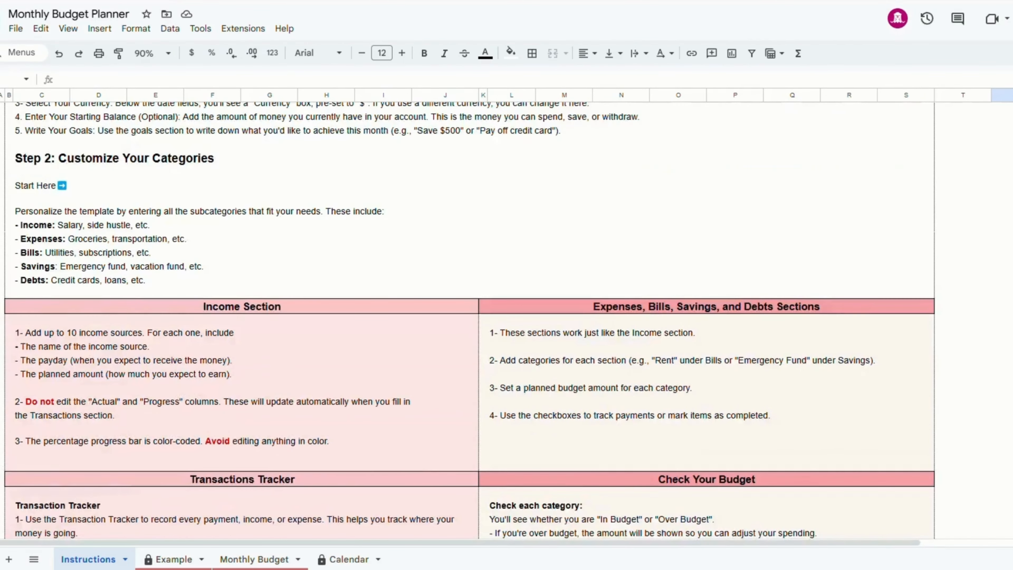
pyautogui.scroll(-2, 469, 319)
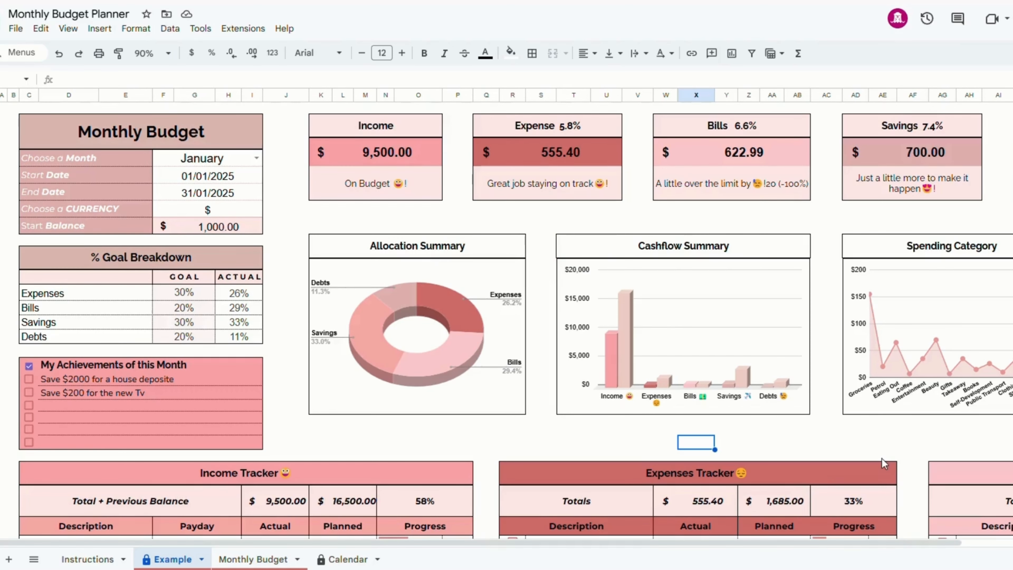
# Set the Example sheet's zoom to 75% and look over its income, expenses and bills trackers.
pyautogui.click(152, 53)
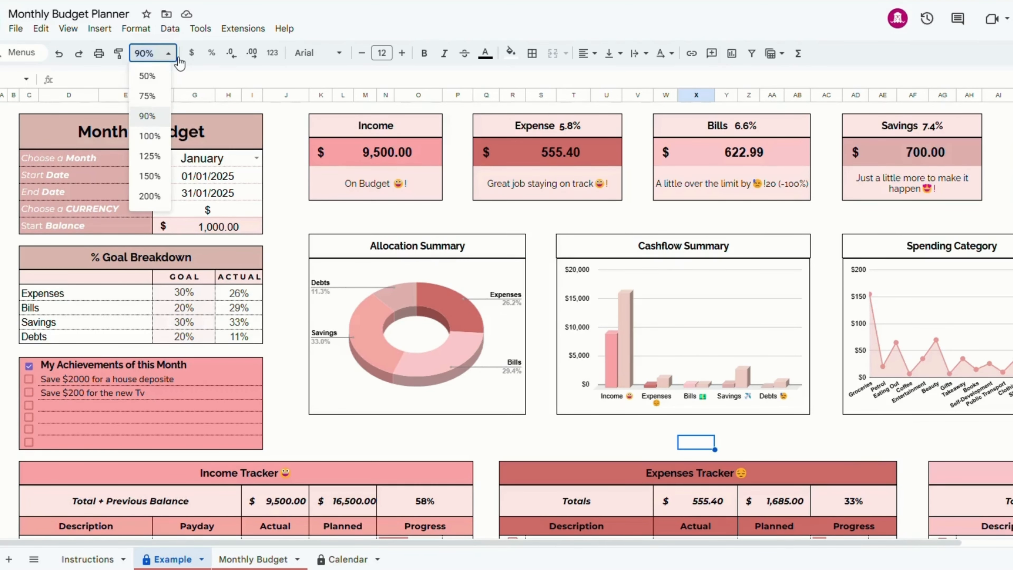
pyautogui.click(148, 96)
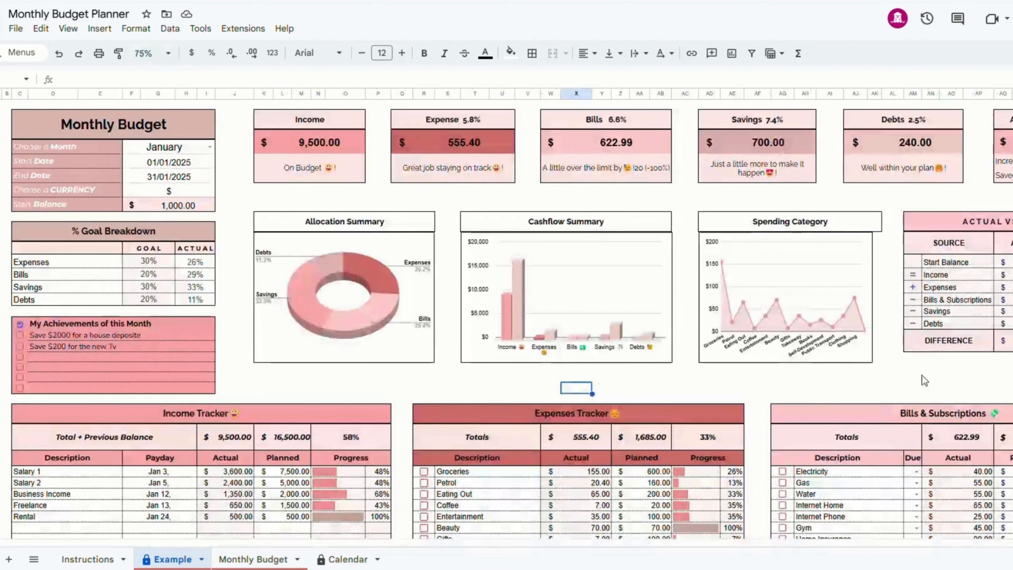
pyautogui.click(966, 379)
pyautogui.scroll(-5, 965, 378)
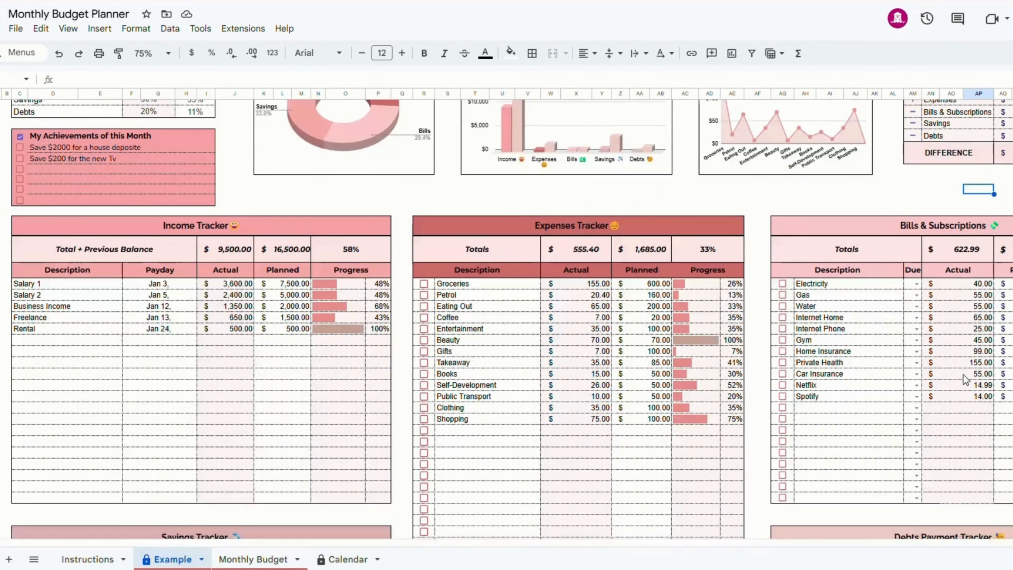
pyautogui.scroll(5, 964, 375)
# Duplicate the Monthly Budget sheet.
pyautogui.click(255, 561)
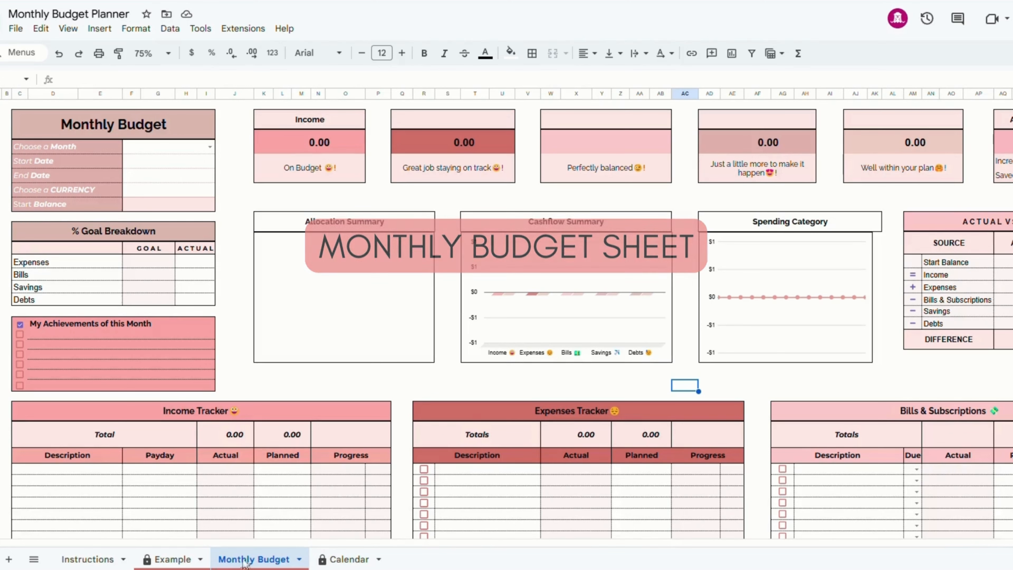
pyautogui.rightClick(278, 560)
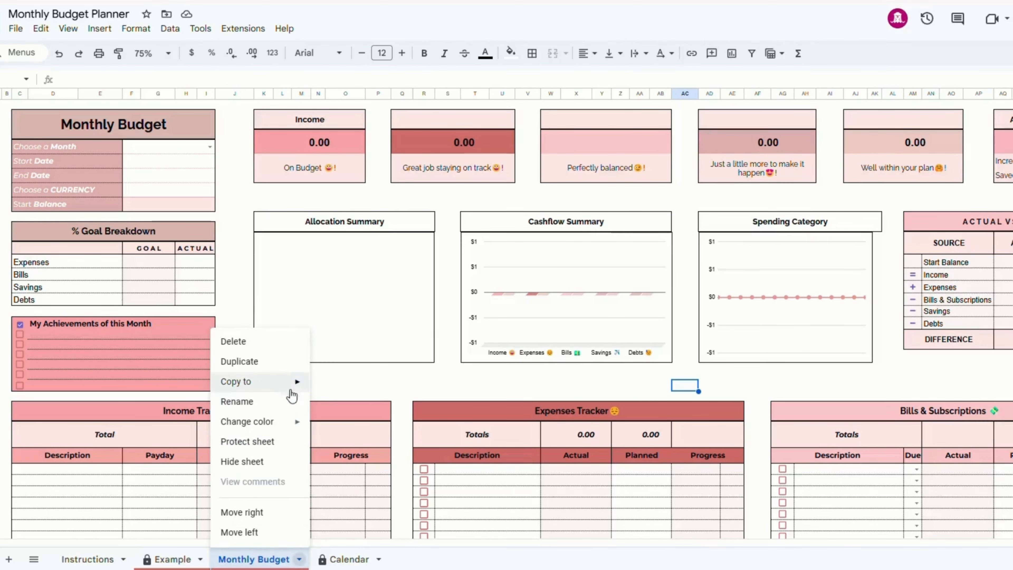
pyautogui.click(277, 368)
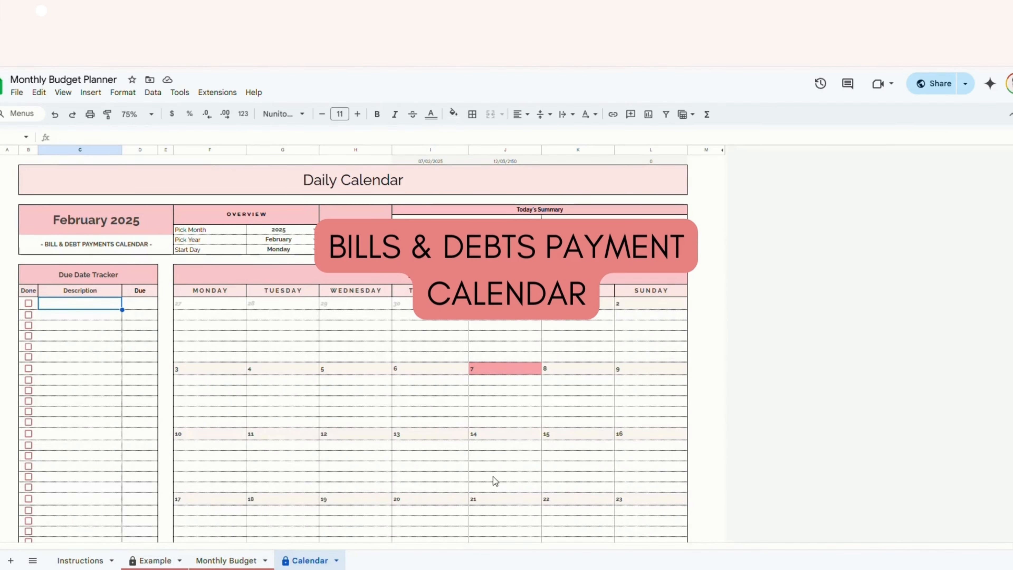
# Look over the bill and debt payments calendar and set its month to February.
pyautogui.scroll(-4, 357, 367)
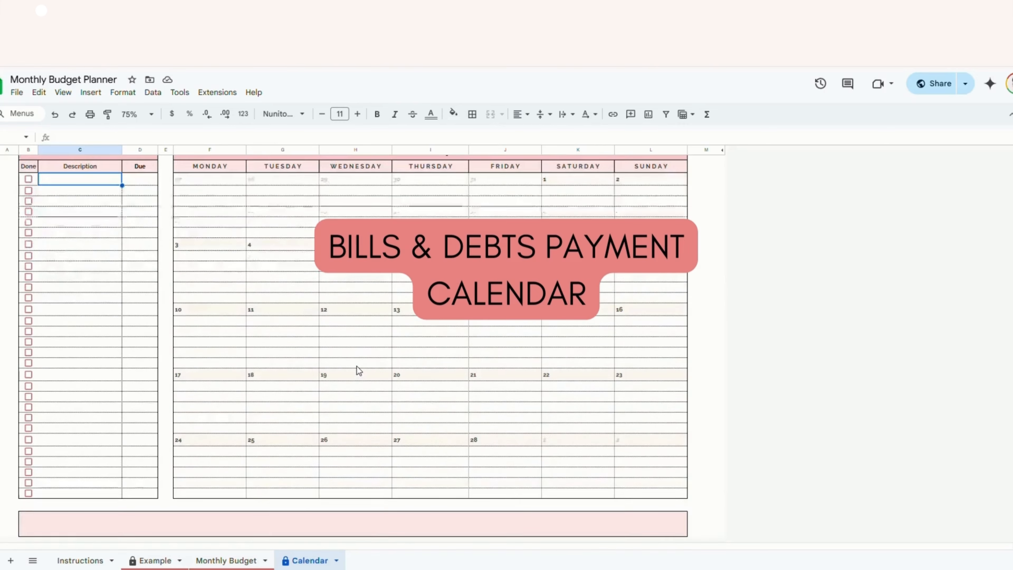
pyautogui.scroll(2, 357, 368)
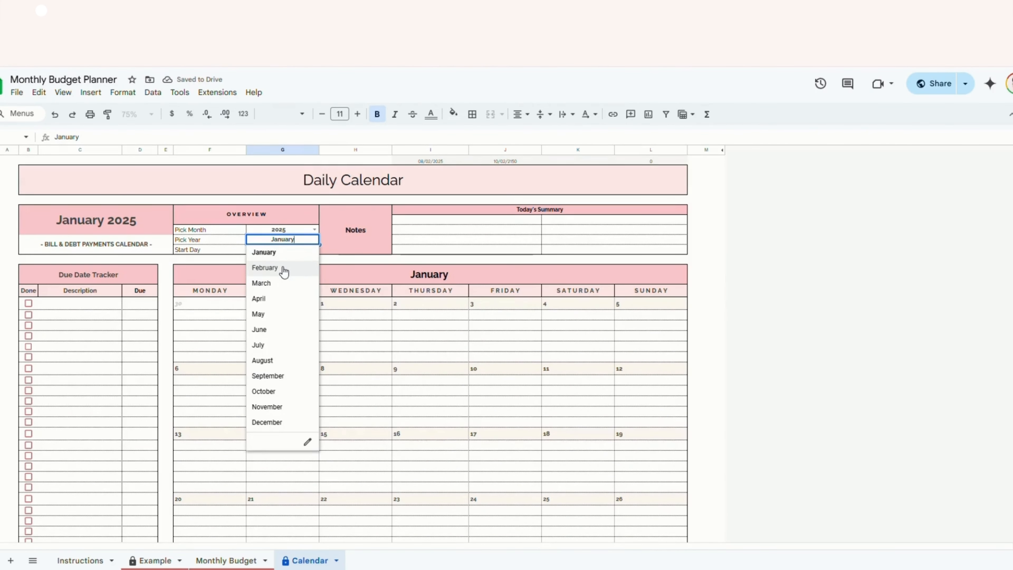
pyautogui.click(282, 271)
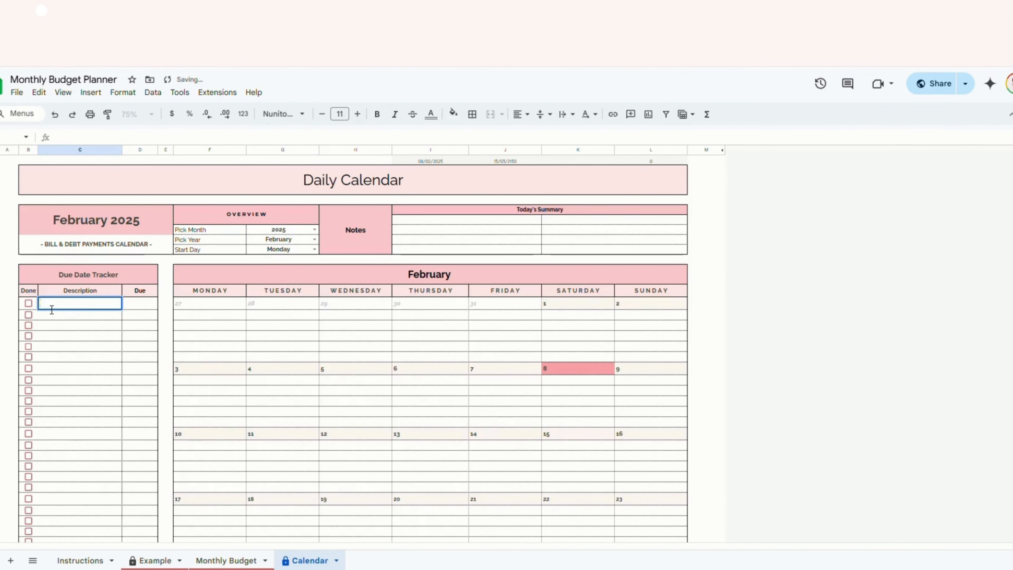
# Add "Electricity Bill" as the first Due Date Tracker entry, with February 12, 2025 as its due date.
pyautogui.write('Electricity Bill')
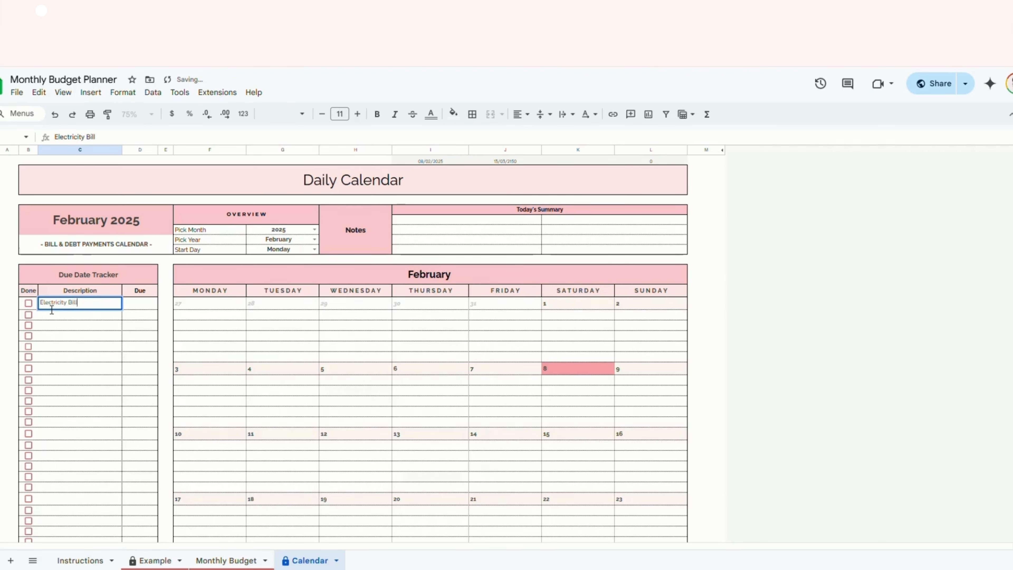
pyautogui.click(137, 303)
pyautogui.doubleClick(138, 302)
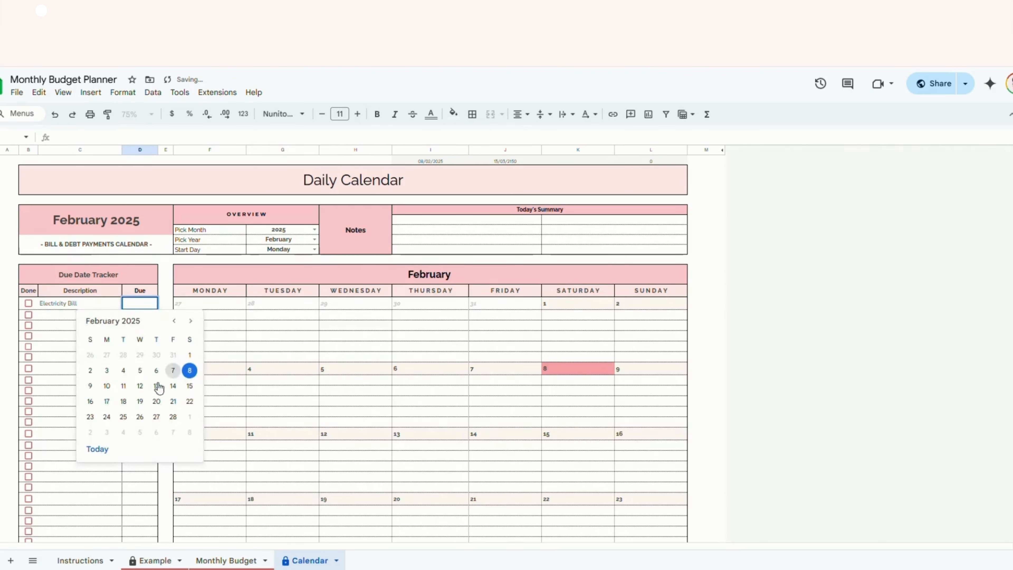
pyautogui.click(143, 390)
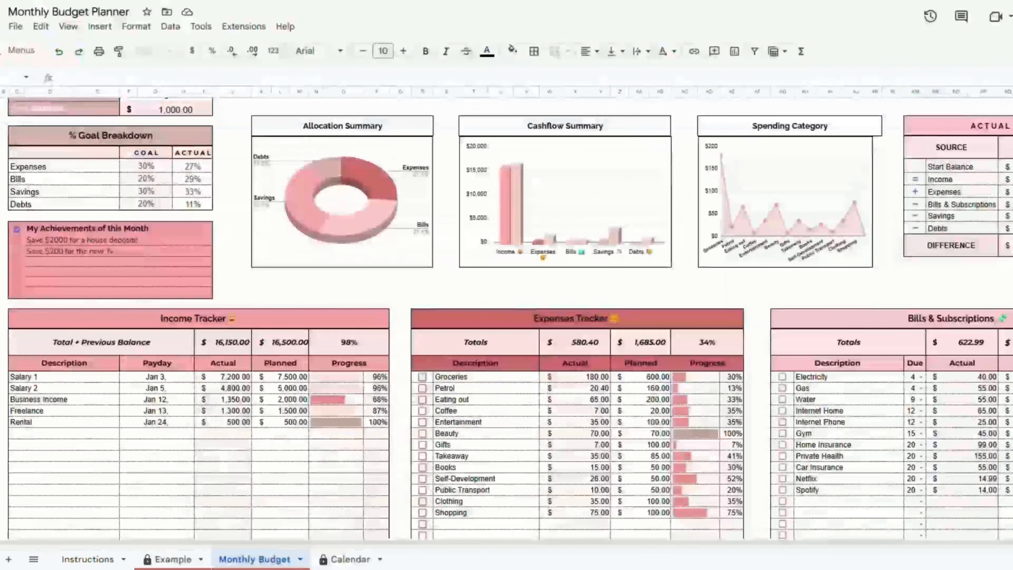
# In the blank monthly budget, set the month to January, the start date to 01/01/2025 and the end date to 31/01/2025.
pyautogui.scroll(1, 510, 318)
pyautogui.scroll(1, 510, 318)
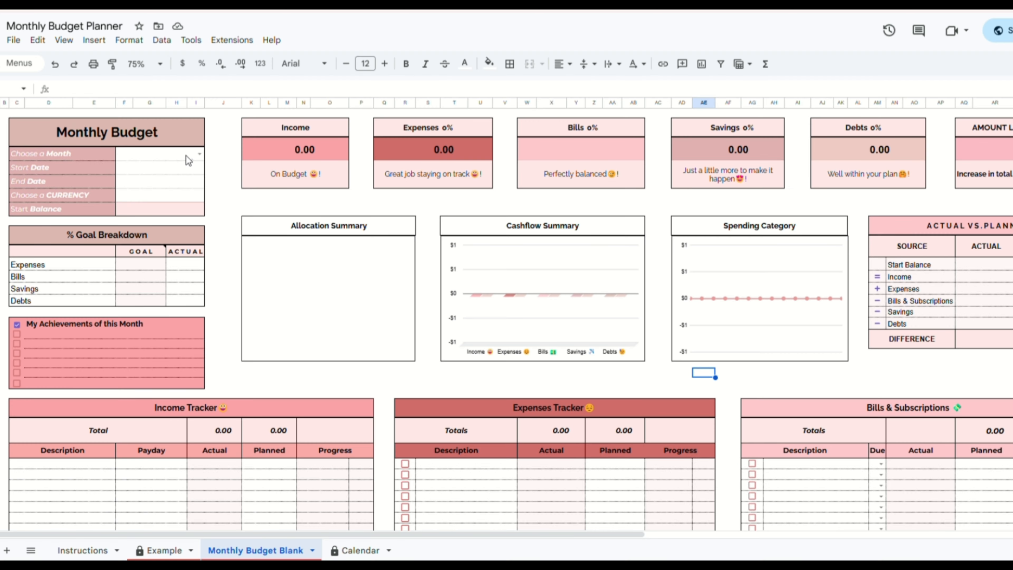
pyautogui.click(200, 154)
pyautogui.click(159, 175)
pyautogui.click(157, 170)
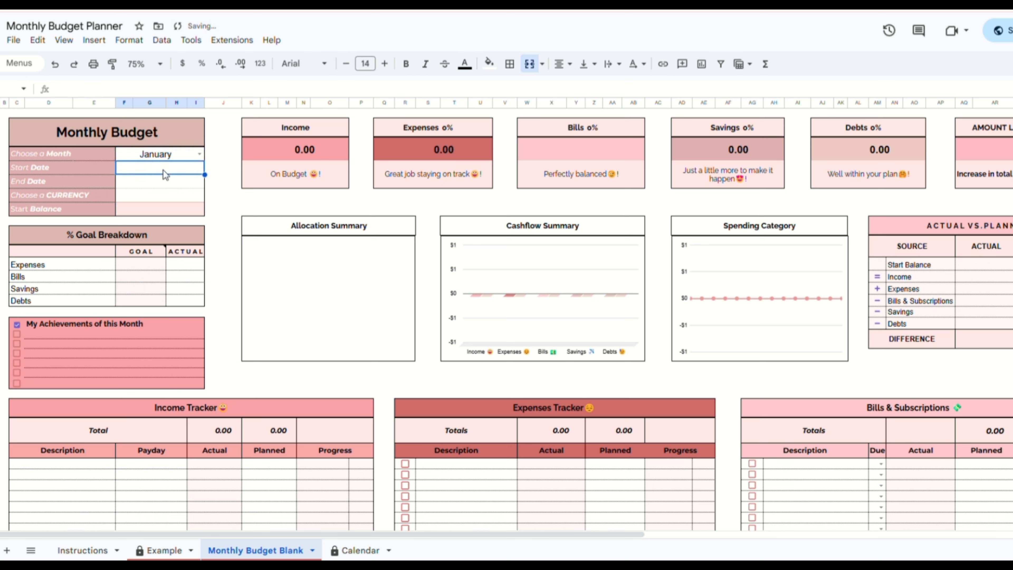
pyautogui.doubleClick(157, 169)
pyautogui.click(160, 224)
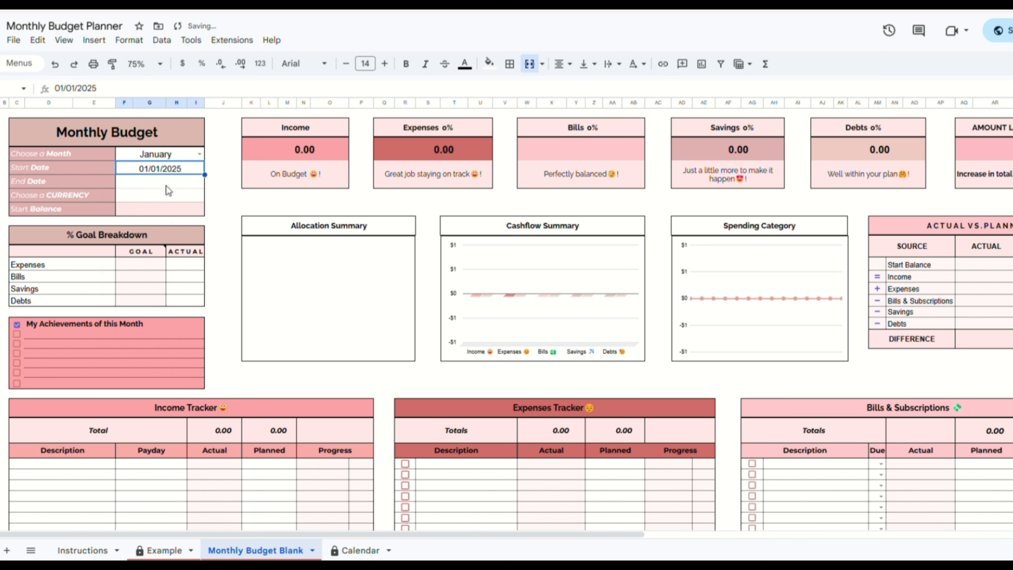
pyautogui.doubleClick(168, 182)
pyautogui.click(196, 306)
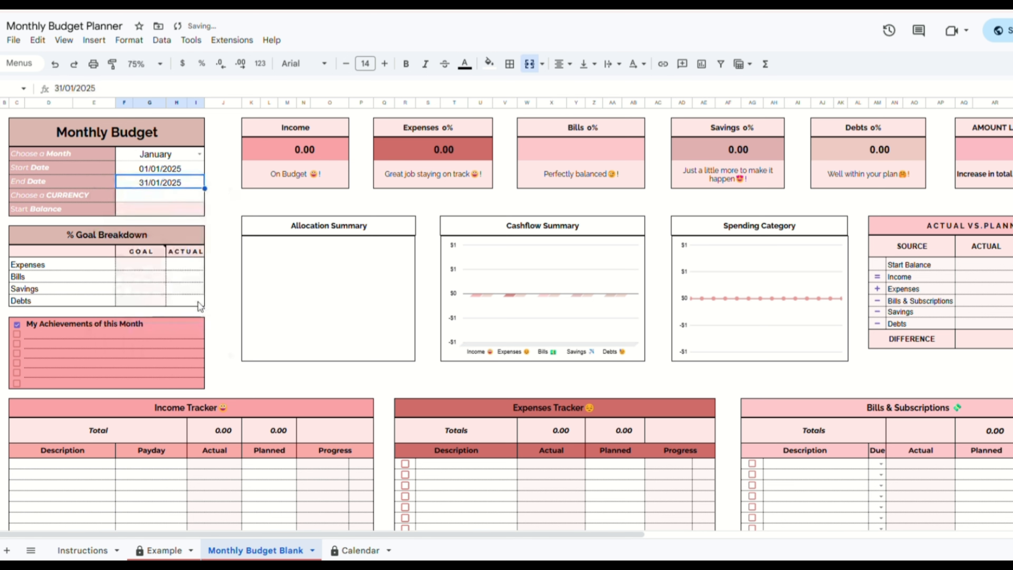
# Set the budget's currency to $ and its start balance to 1000.
pyautogui.click(170, 196)
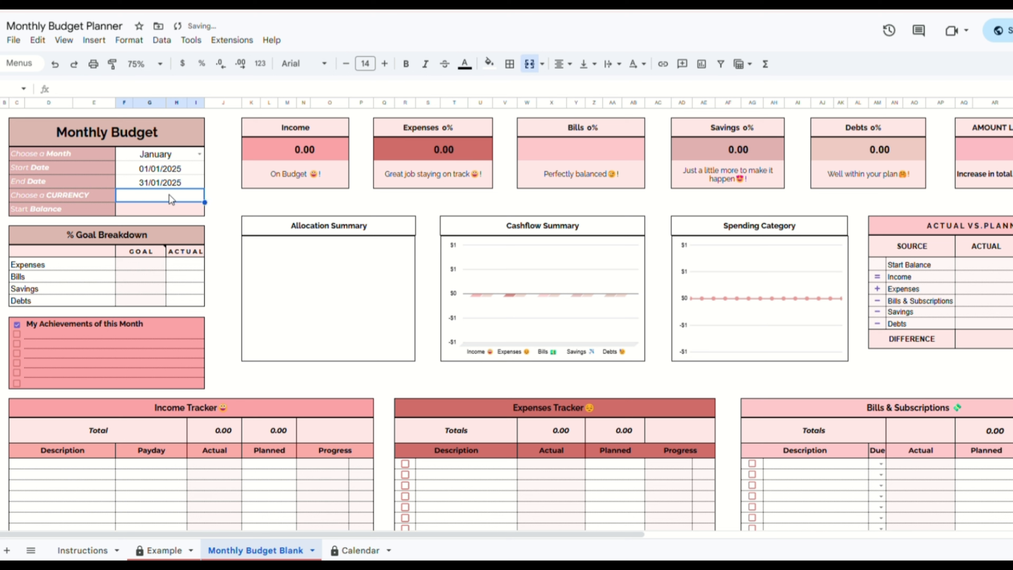
pyautogui.write('$')
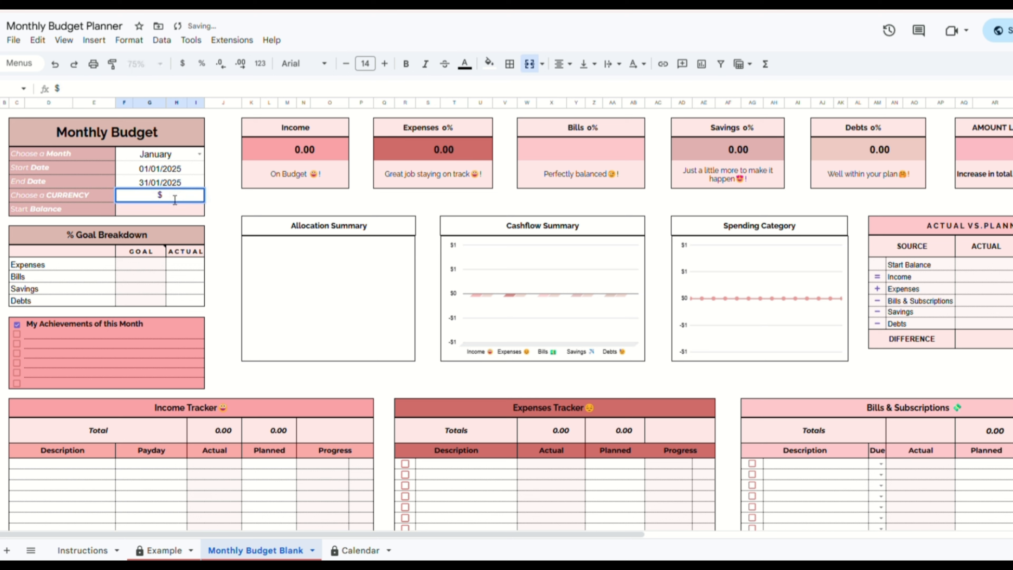
pyautogui.click(167, 209)
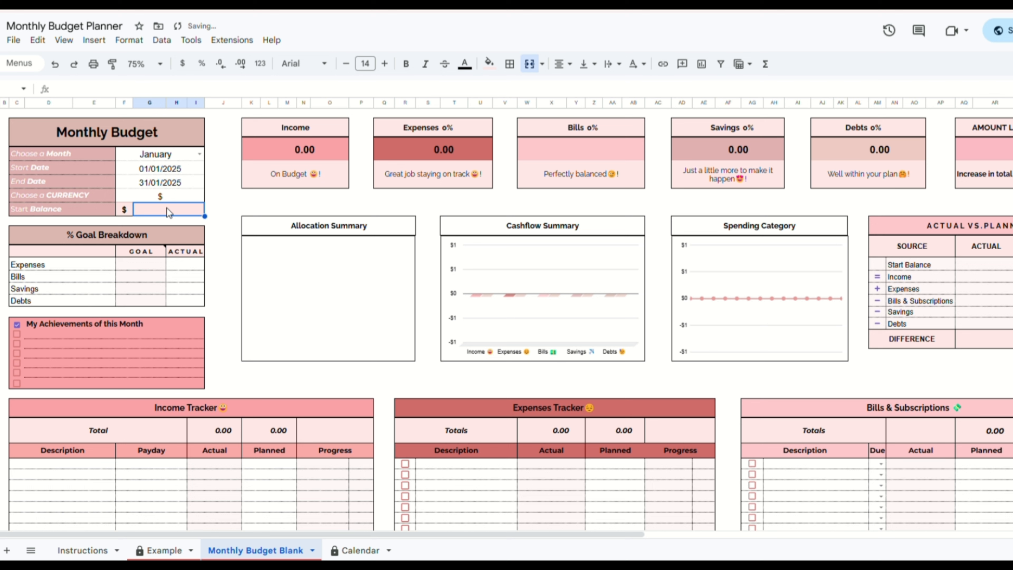
pyautogui.write('1000')
pyautogui.press('Return')
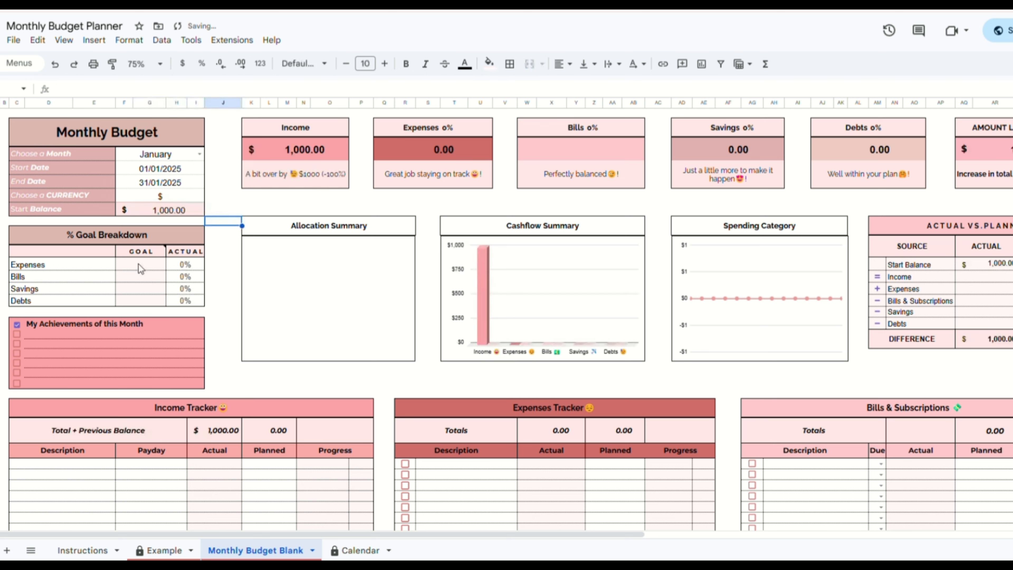
# Fill in the goal percentages: Expenses 30%, Bills 20%, Savings 30% and Debts 20%.
pyautogui.click(139, 264)
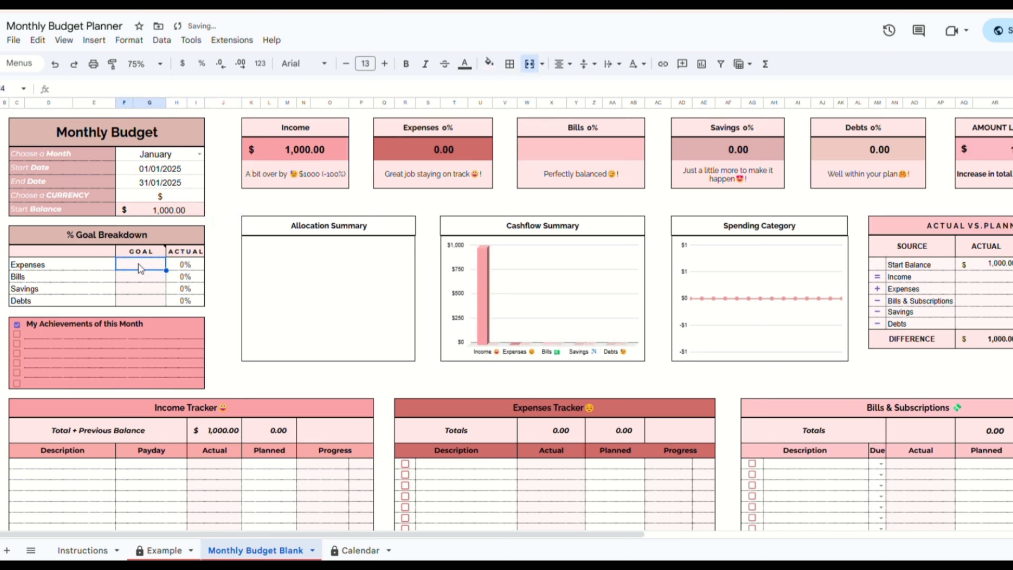
pyautogui.write('30')
pyautogui.press('Return')
pyautogui.write('2')
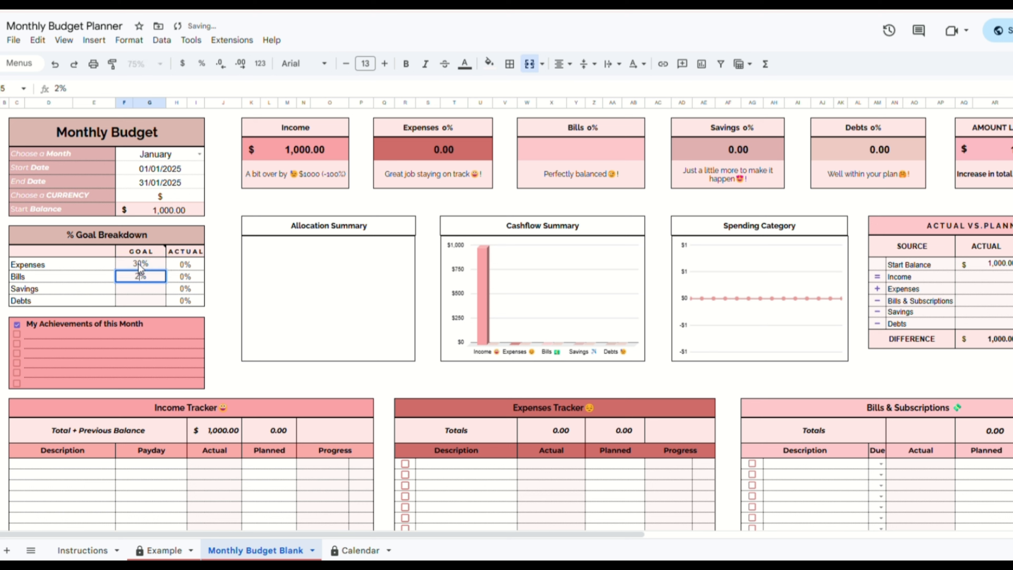
pyautogui.write('0')
pyautogui.press('Return')
pyautogui.write('30')
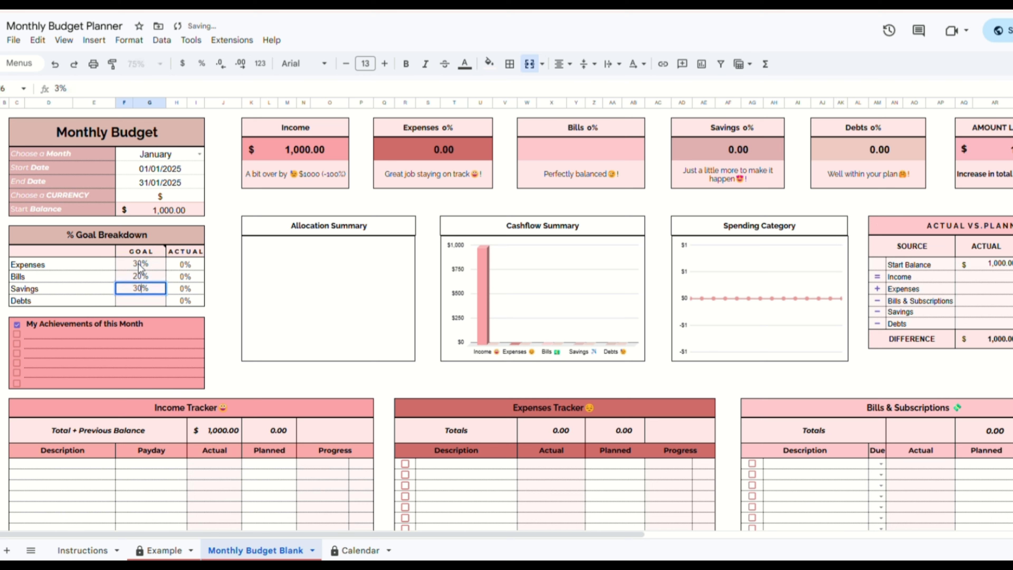
pyautogui.press('Return')
pyautogui.write('20')
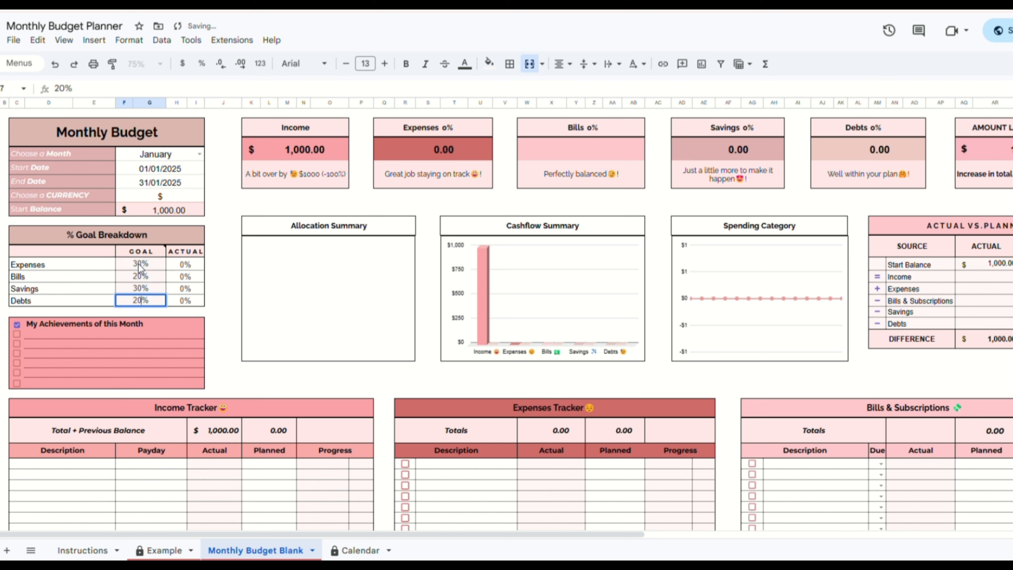
pyautogui.press('Return')
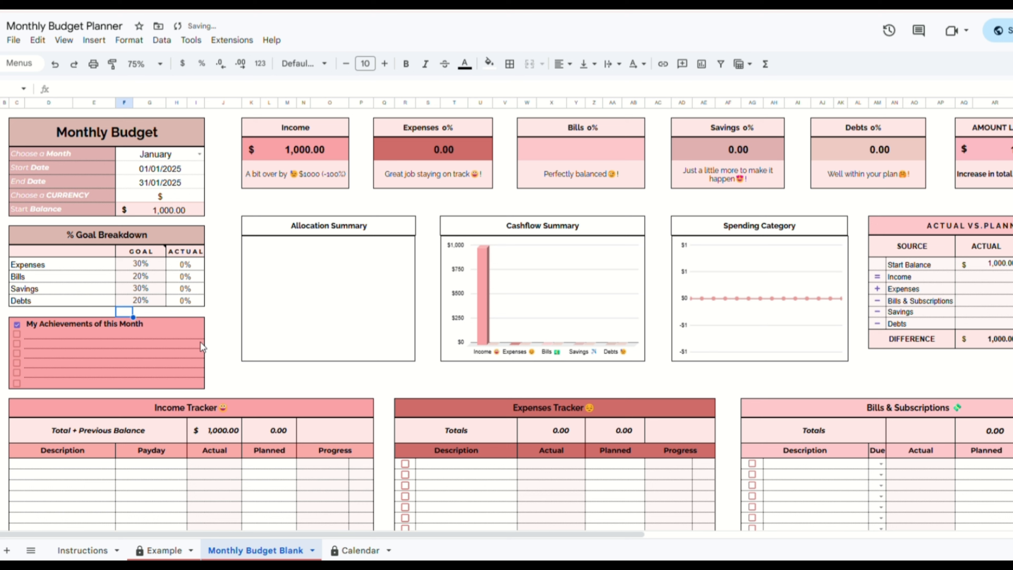
# List "Save $2000 for a house deposite" and "Save $200 for the new TV" under My Achievements of this Month.
pyautogui.click(73, 335)
pyautogui.write('S')
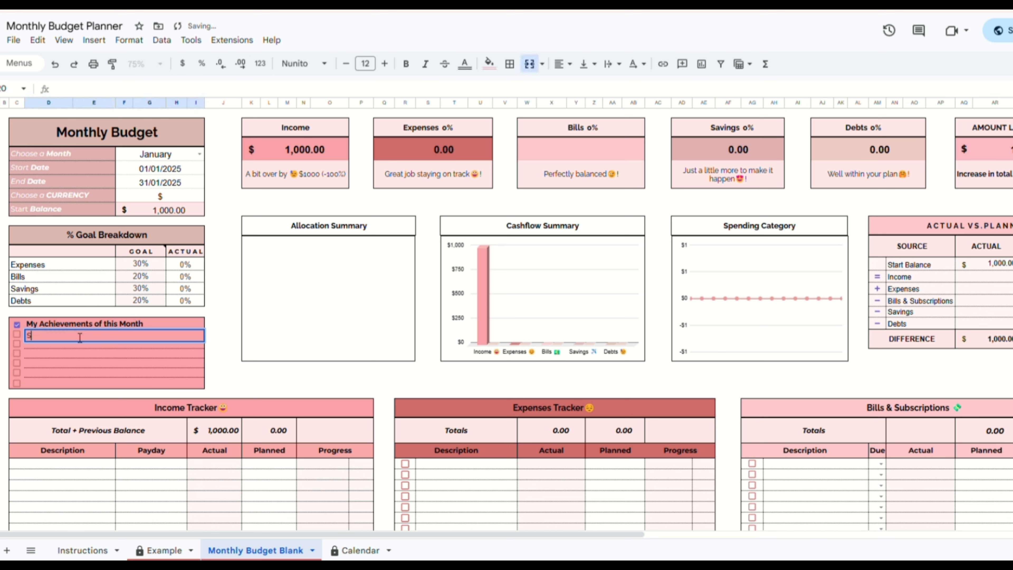
pyautogui.write('ave $2000 for a house deposite')
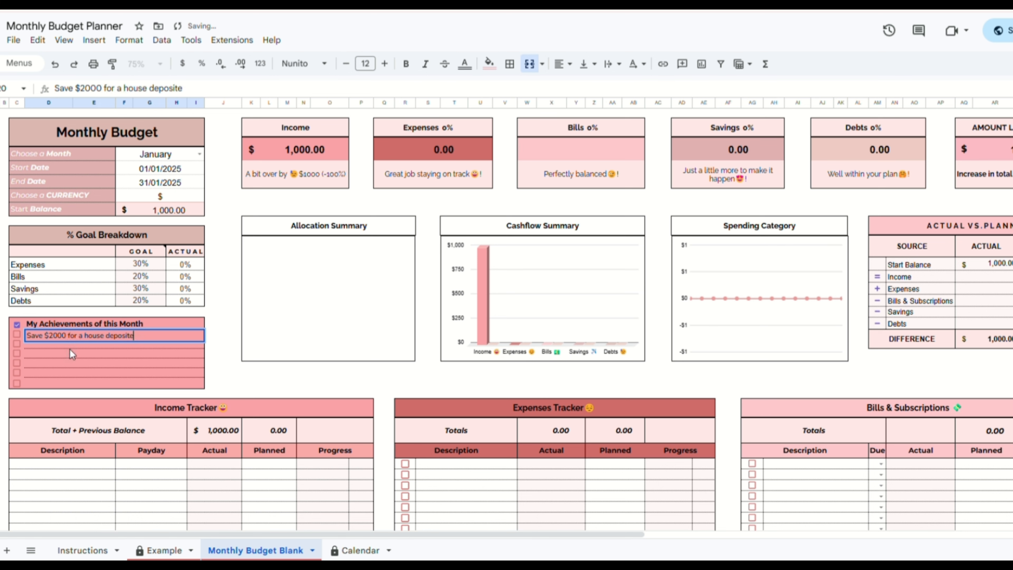
pyautogui.press('Return')
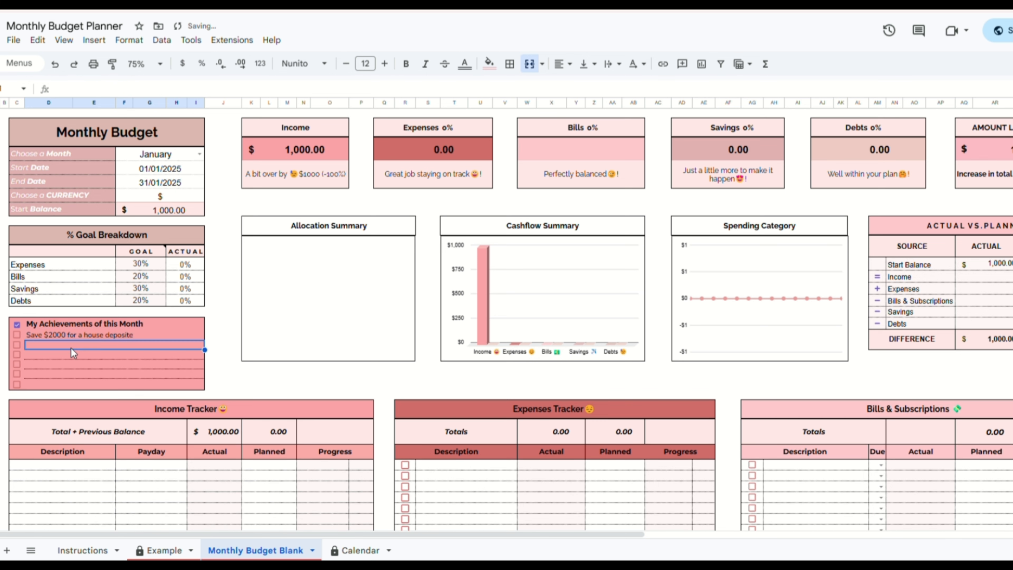
pyautogui.write('Save ')
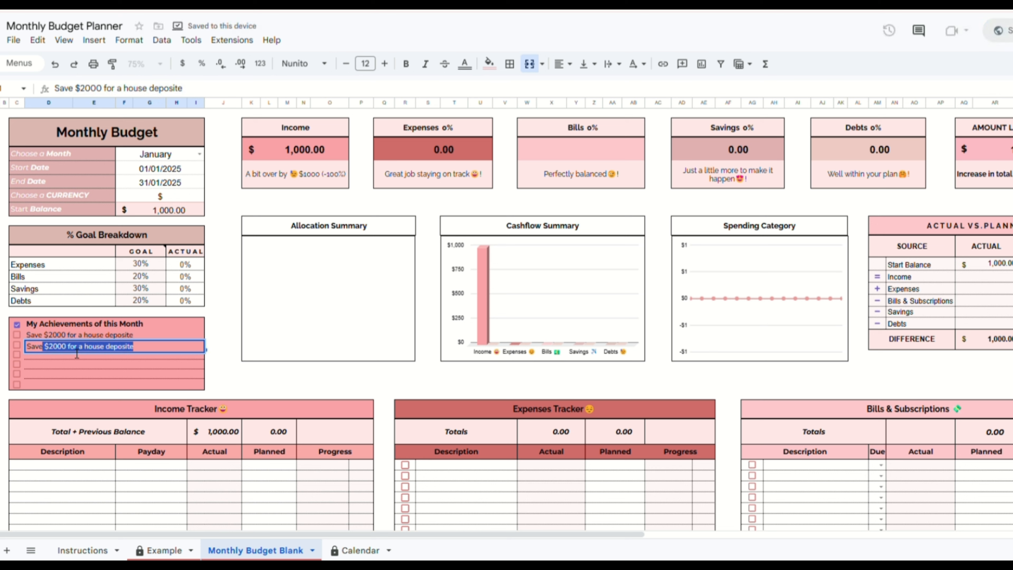
pyautogui.write('$200')
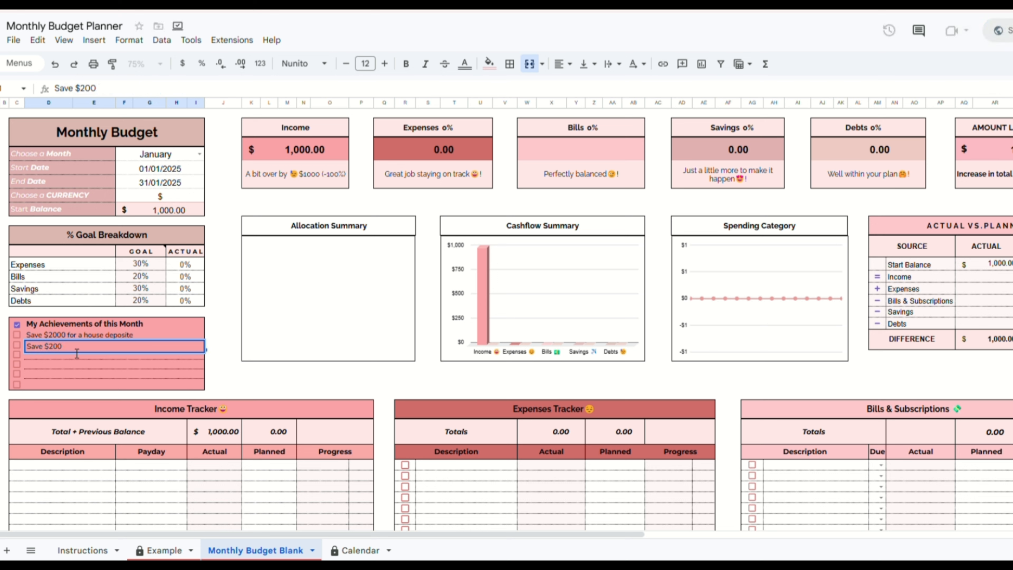
pyautogui.write(' for the new Tv')
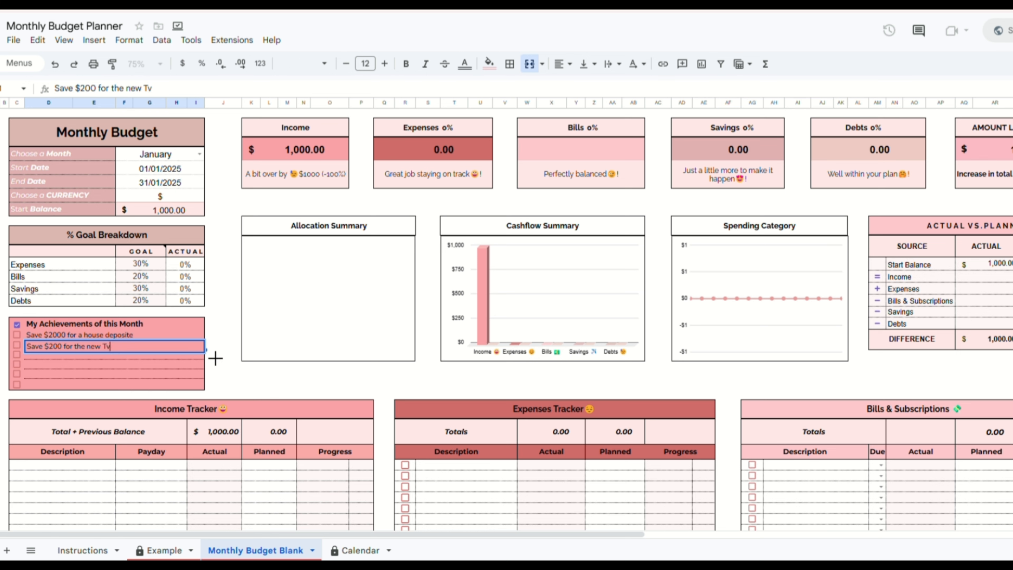
pyautogui.click(222, 358)
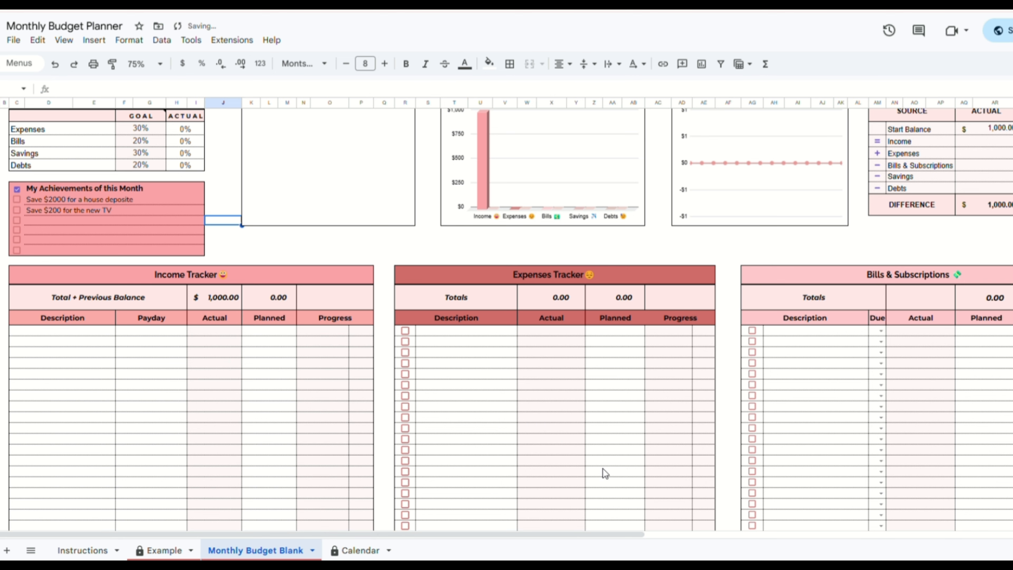
# Add Salary 1 to the Income Tracker with a January 3 payday and a planned amount of 3500.
pyautogui.scroll(-2, 604, 469)
pyautogui.click(27, 273)
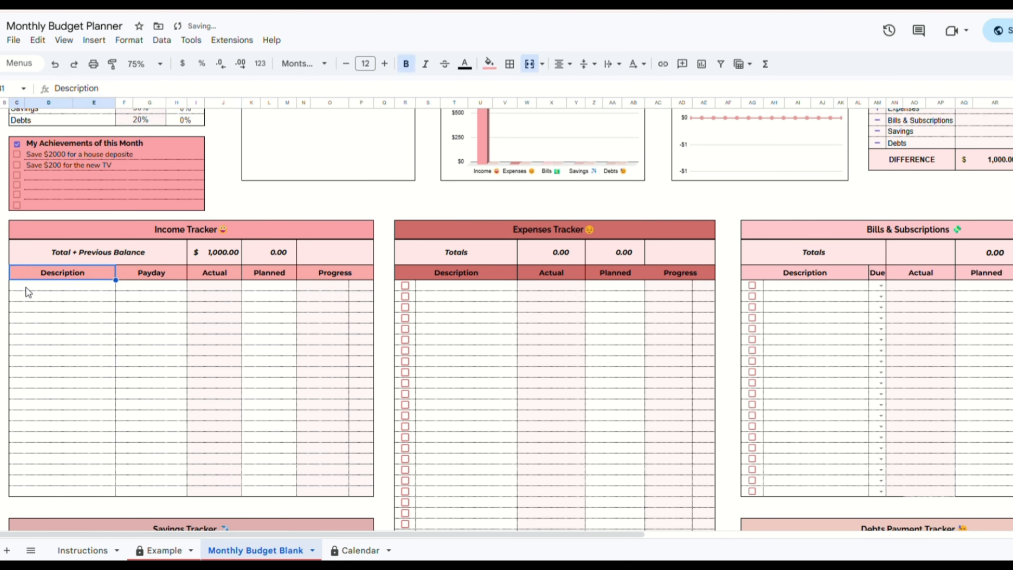
pyautogui.click(28, 291)
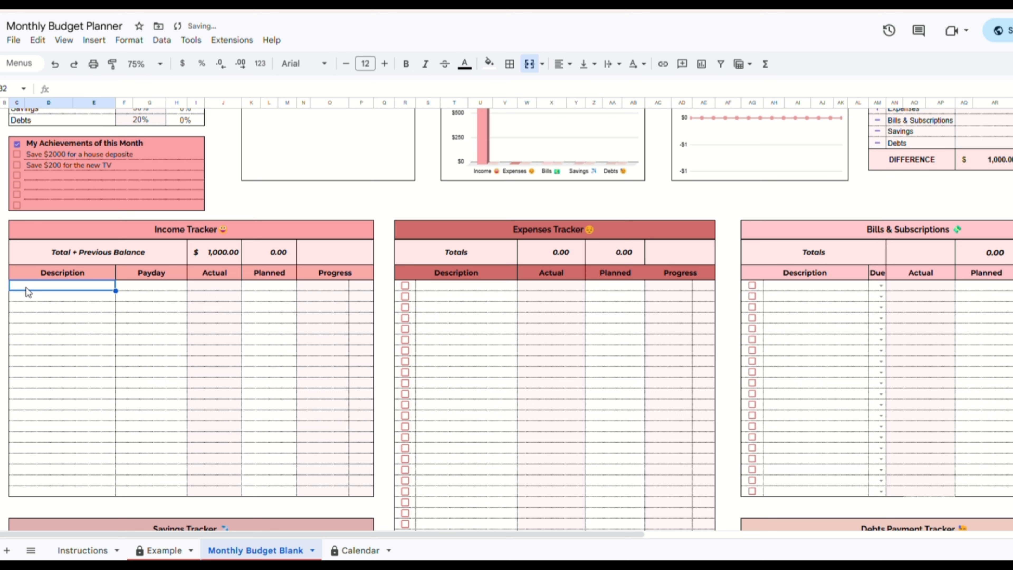
pyautogui.write('Salarey')
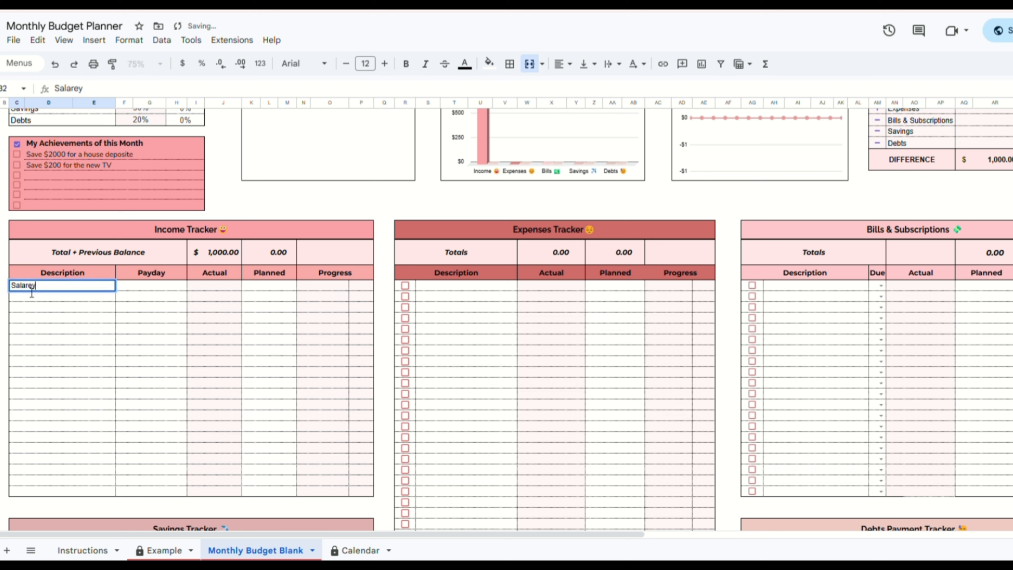
pyautogui.press('BackSpace')
pyautogui.press('BackSpace')
pyautogui.write('y 1')
pyautogui.click(167, 291)
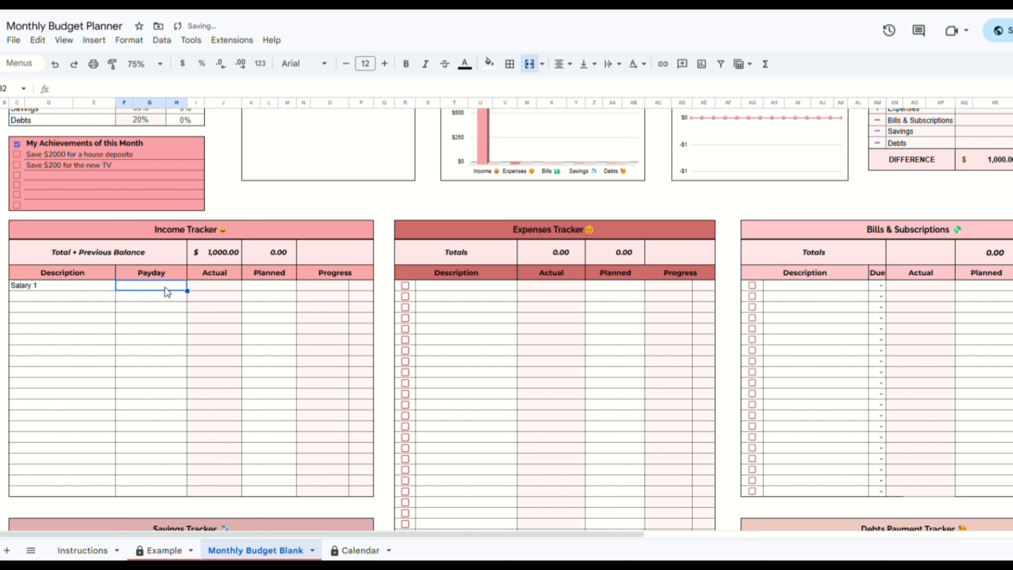
pyautogui.doubleClick(167, 291)
pyautogui.click(191, 342)
pyautogui.click(281, 290)
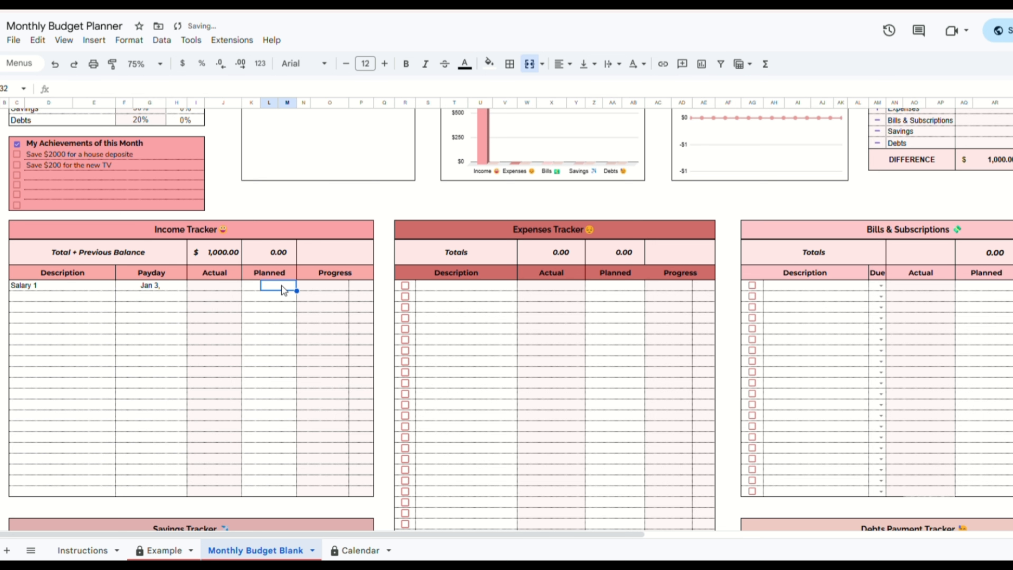
pyautogui.write('3500')
pyautogui.press('Return')
# Add Salary 2 to the Income Tracker with a January 6 payday and a planned amount of 2600.
pyautogui.click(20, 297)
pyautogui.write('Sa')
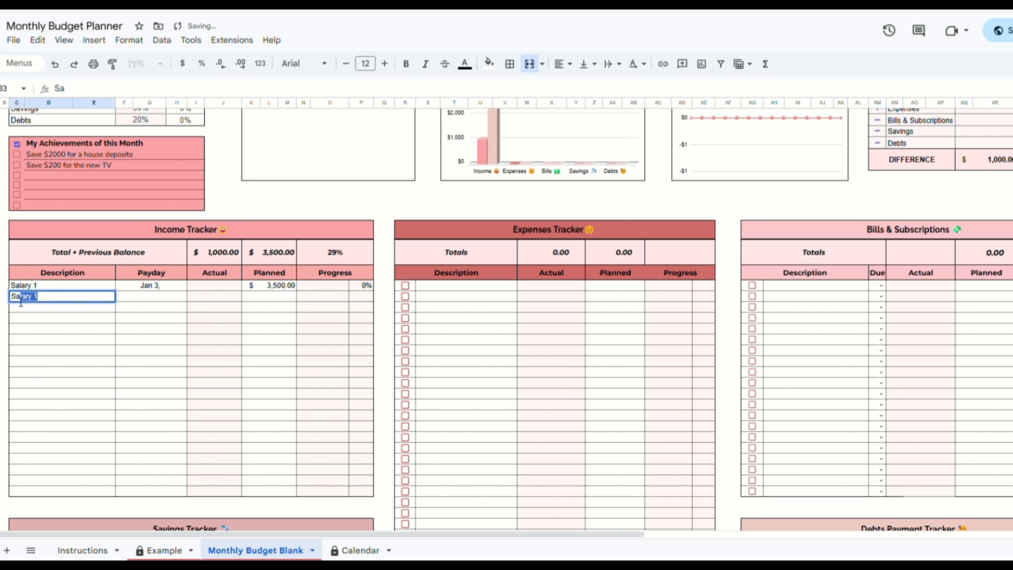
pyautogui.write('lary 2')
pyautogui.doubleClick(142, 296)
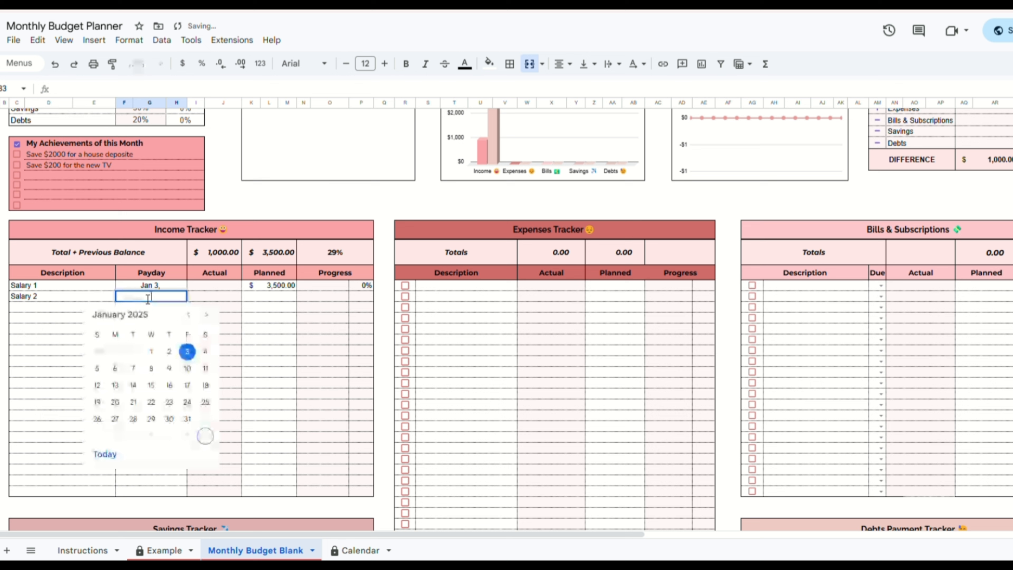
pyautogui.click(115, 369)
pyautogui.click(274, 297)
pyautogui.write('2600')
pyautogui.press('Return')
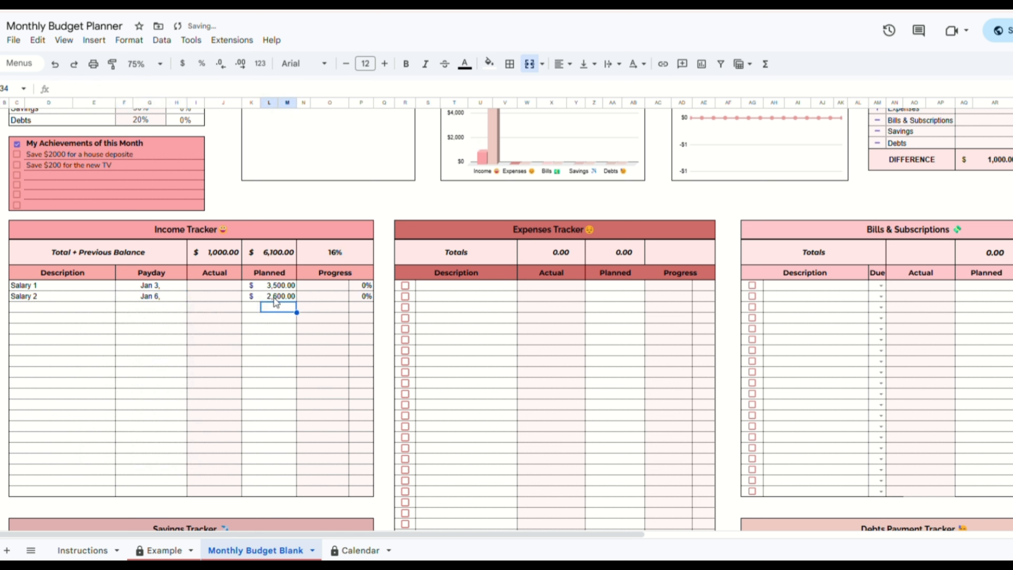
# Add Business Income to the Income Tracker with a January 12 payday and a planned amount of 700.
pyautogui.click(42, 308)
pyautogui.write('bu')
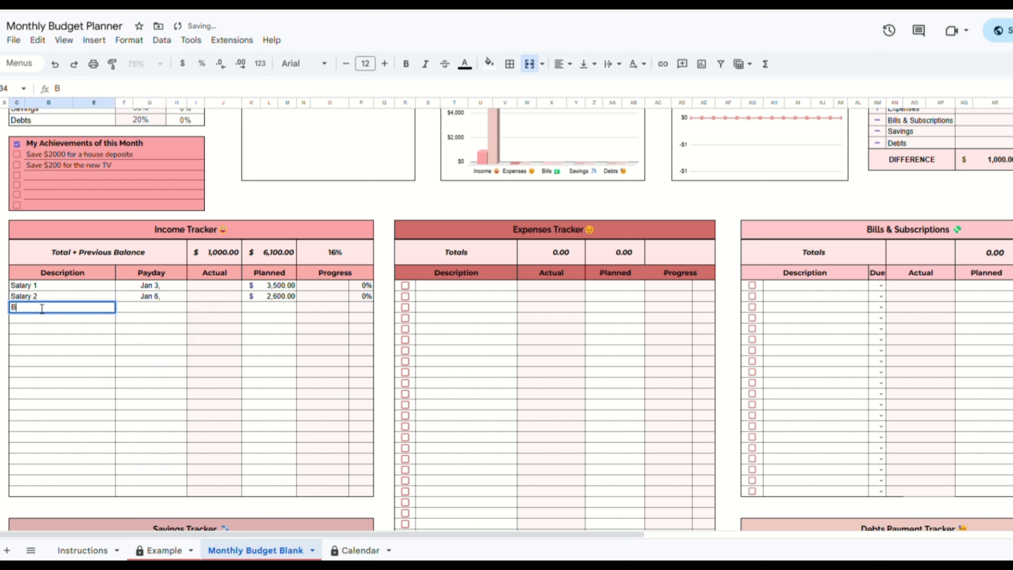
pyautogui.write('usiness Income')
pyautogui.click(154, 310)
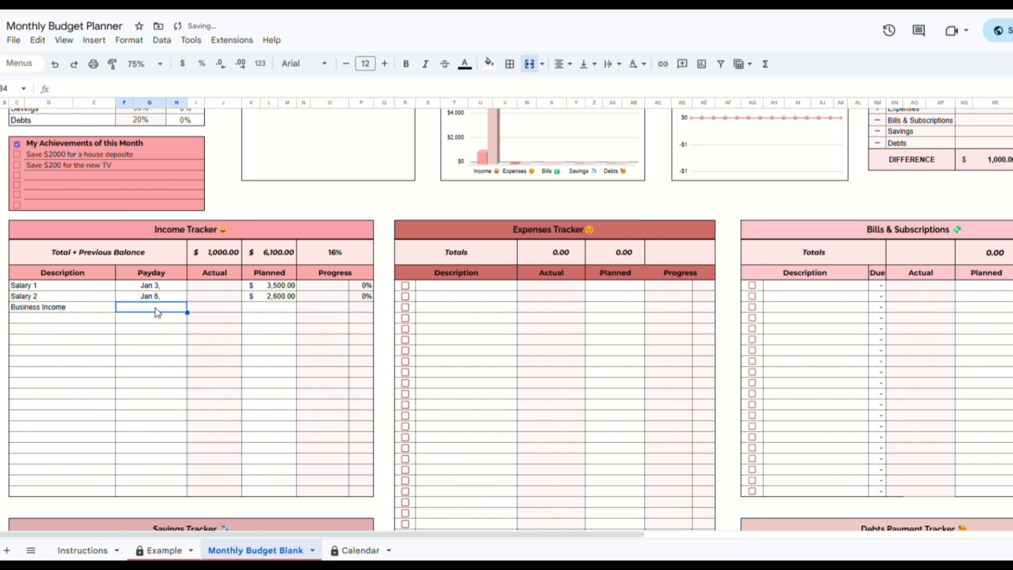
pyautogui.doubleClick(156, 309)
pyautogui.click(99, 400)
pyautogui.click(285, 310)
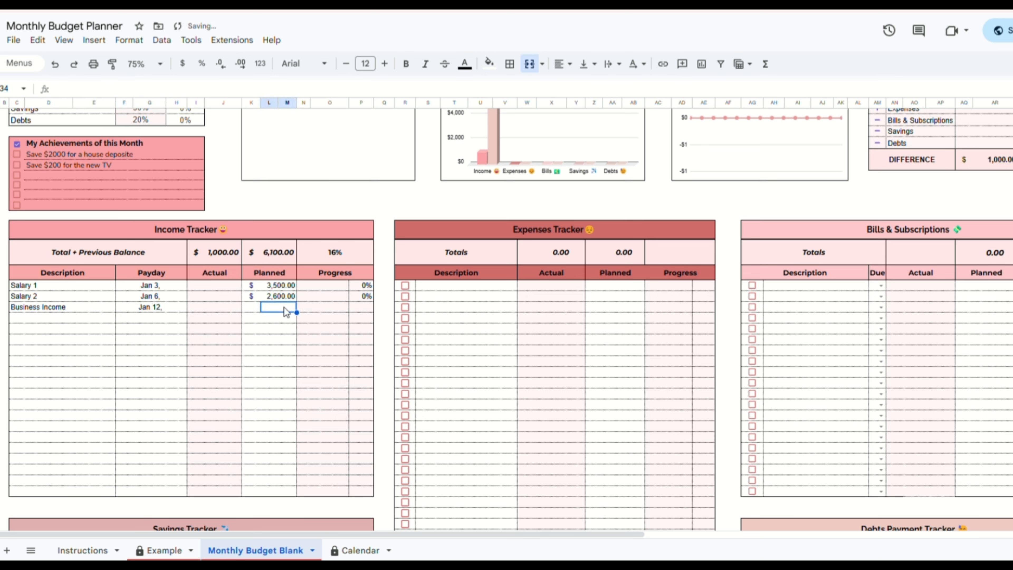
pyautogui.write('700')
# Add Freelance to the Income Tracker with a January 13 payday and a planned amount of 300.
pyautogui.click(65, 320)
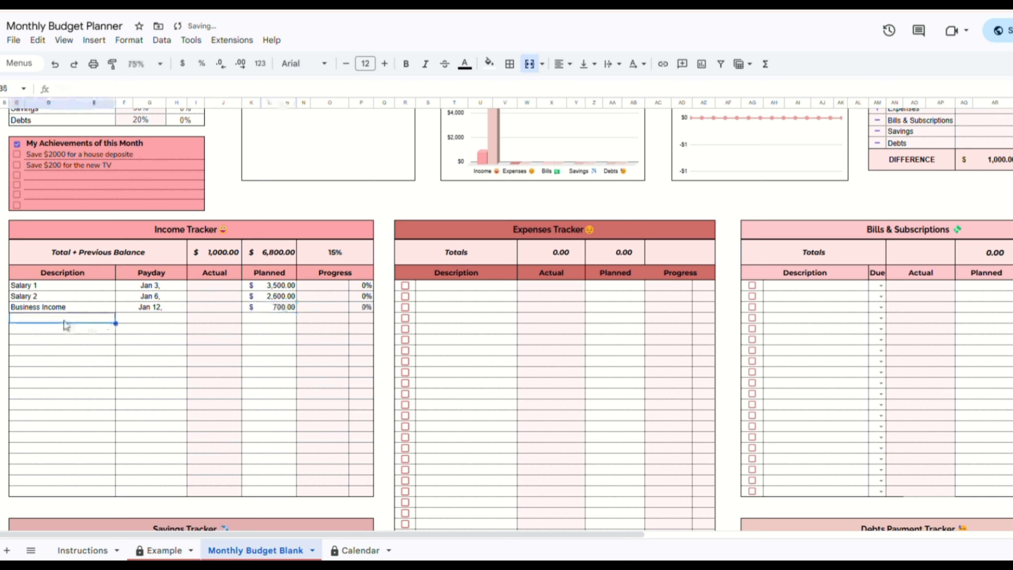
pyautogui.write('freelance')
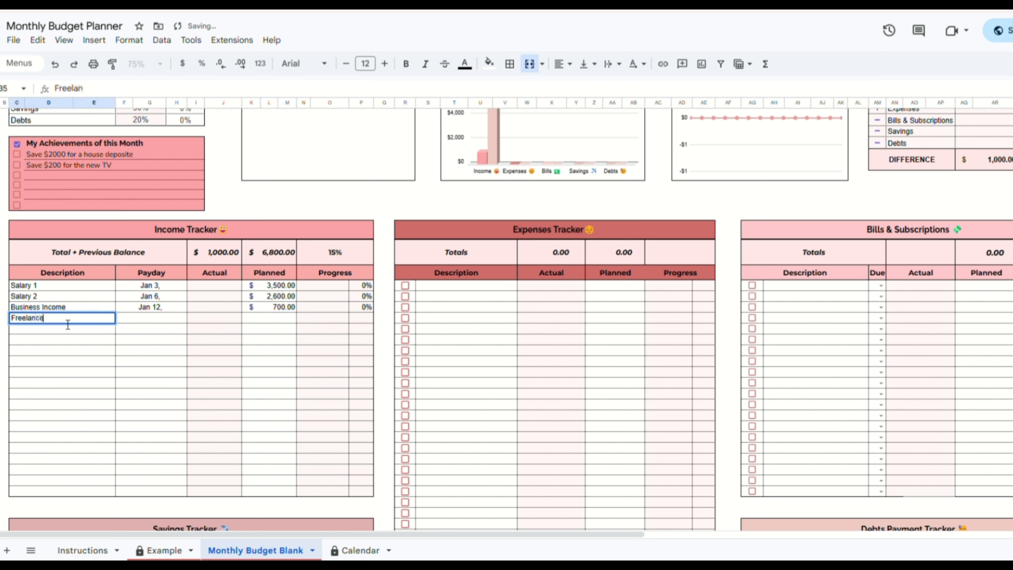
pyautogui.click(154, 319)
pyautogui.doubleClick(152, 319)
pyautogui.click(119, 408)
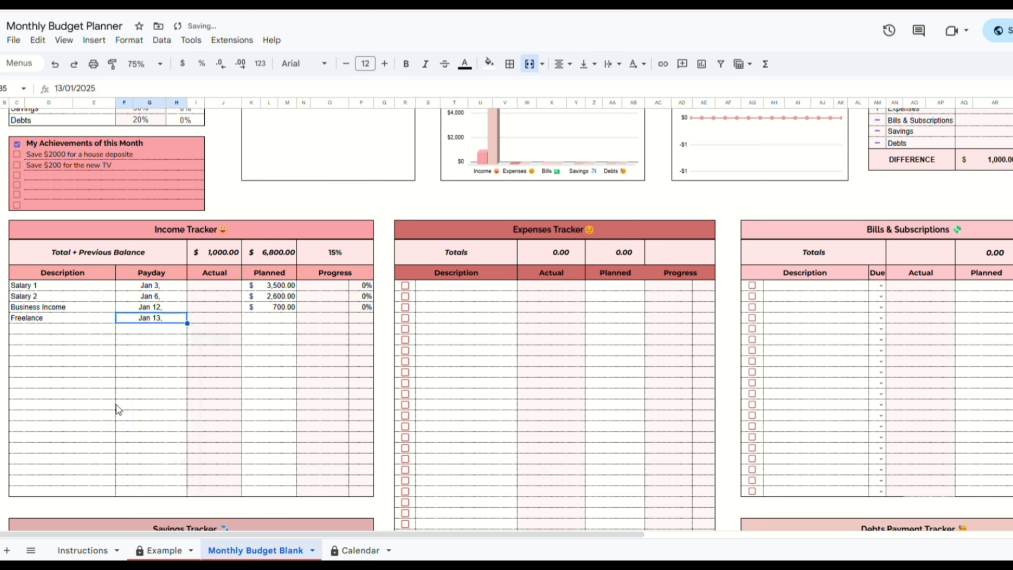
pyautogui.click(287, 320)
pyautogui.write('300')
pyautogui.click(299, 339)
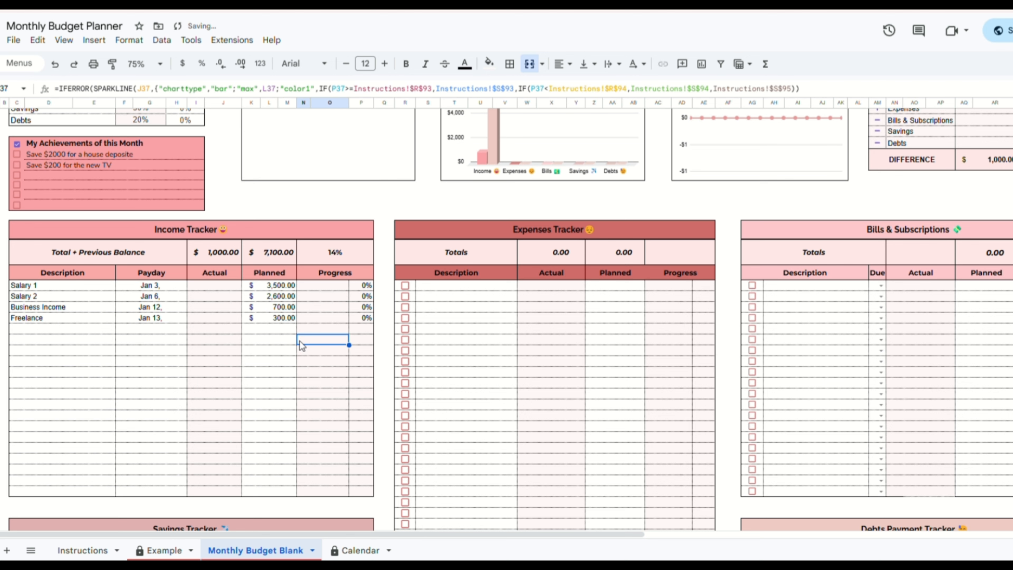
# Enter Groceries as the first item in the Expenses Tracker with a planned amount of 800.
pyautogui.click(440, 289)
pyautogui.scroll(-2, 441, 293)
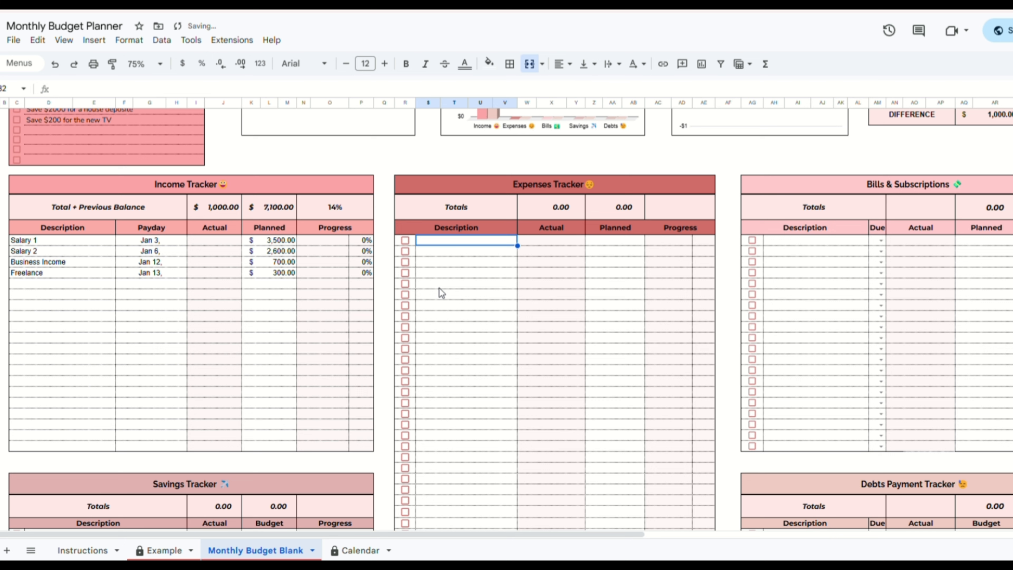
pyautogui.write('Groce')
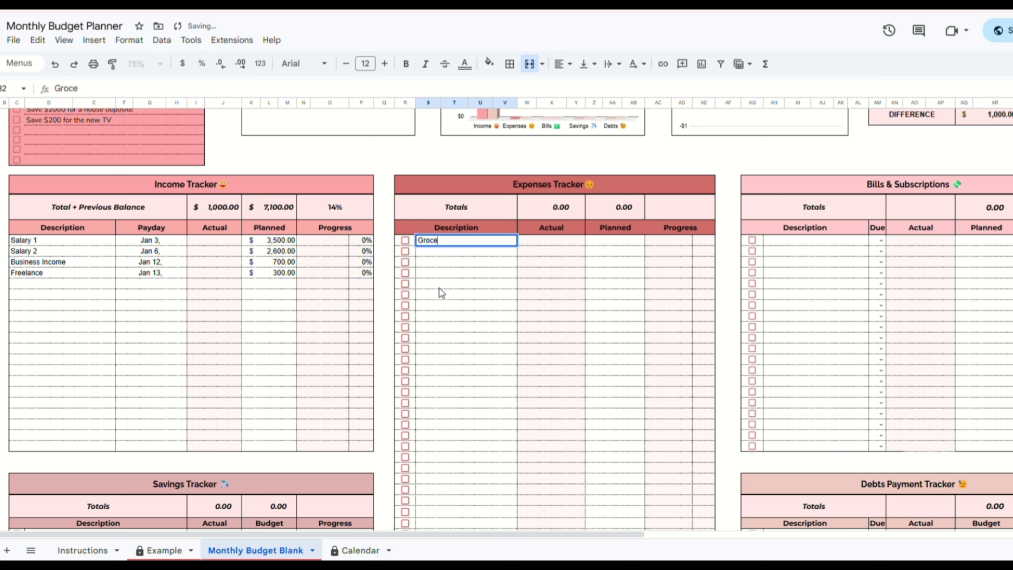
pyautogui.write('ries')
pyautogui.click(637, 242)
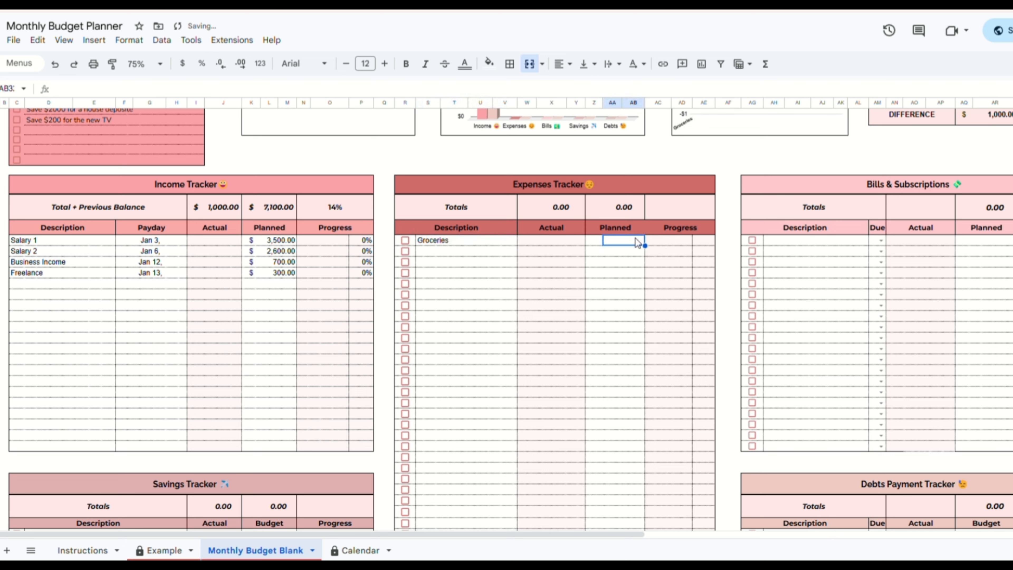
pyautogui.write('800')
# List Petrol, Eating out and Coffee as expense descriptions below Groceries.
pyautogui.click(433, 252)
pyautogui.write('Petr')
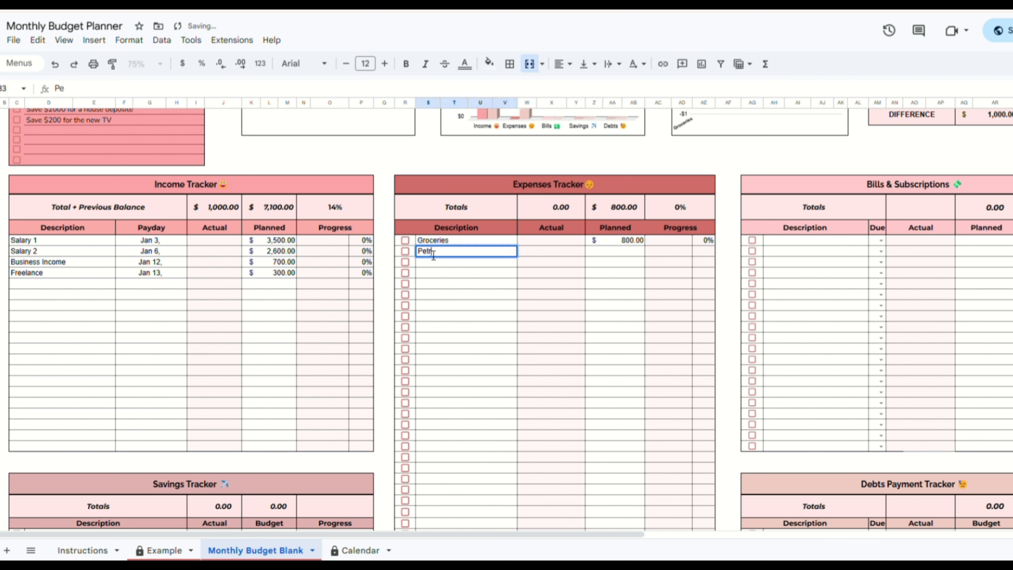
pyautogui.write('ol')
pyautogui.click(425, 263)
pyautogui.write('Eating Ou')
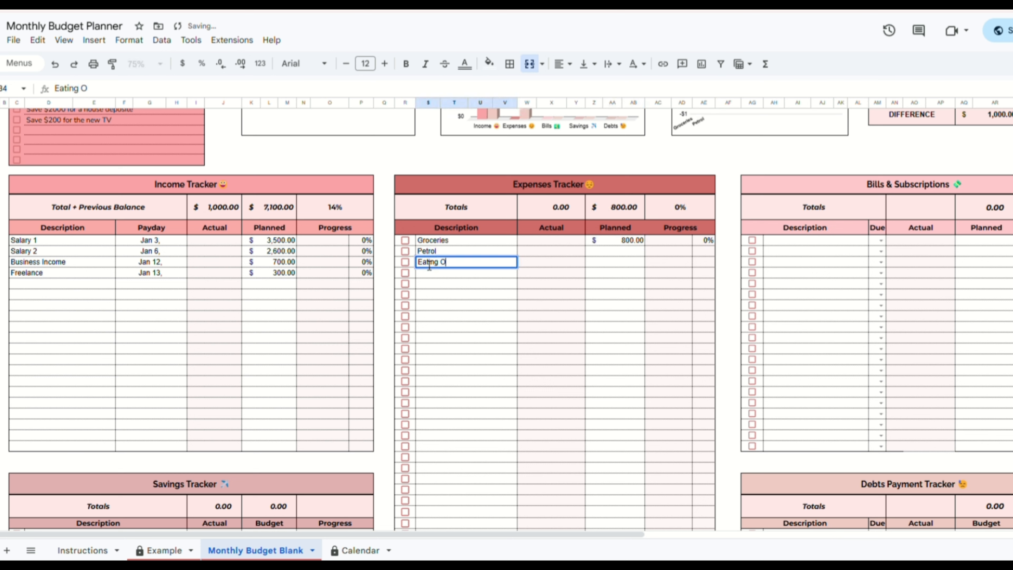
pyautogui.press('BackSpace')
pyautogui.press('BackSpace')
pyautogui.write('out')
pyautogui.press('Return')
pyautogui.write('Coffee')
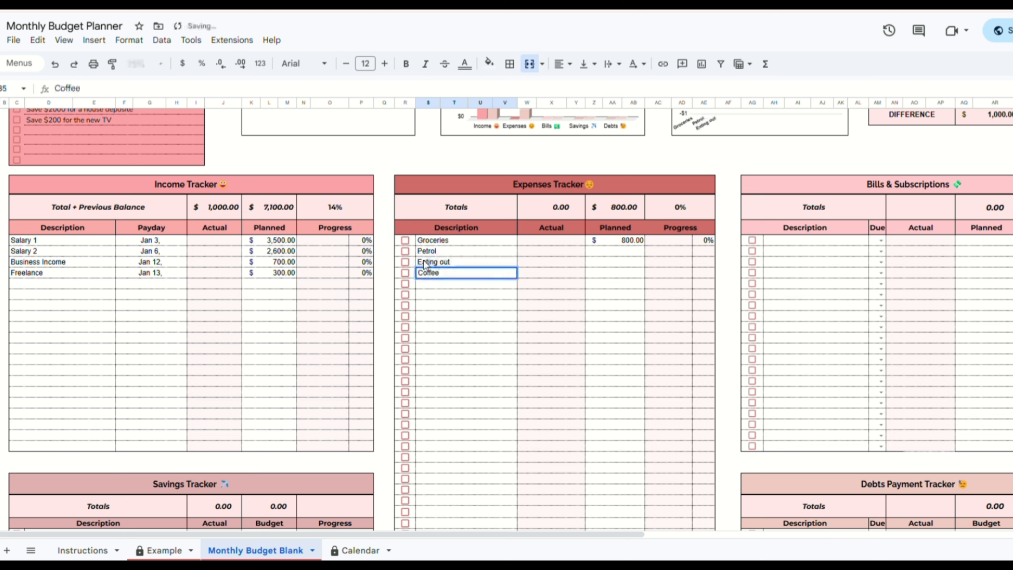
pyautogui.press('Return')
# Add Entertainment, Beauty and Gifts to the expense descriptions below Coffee.
pyautogui.write('e')
pyautogui.write('ntertainment')
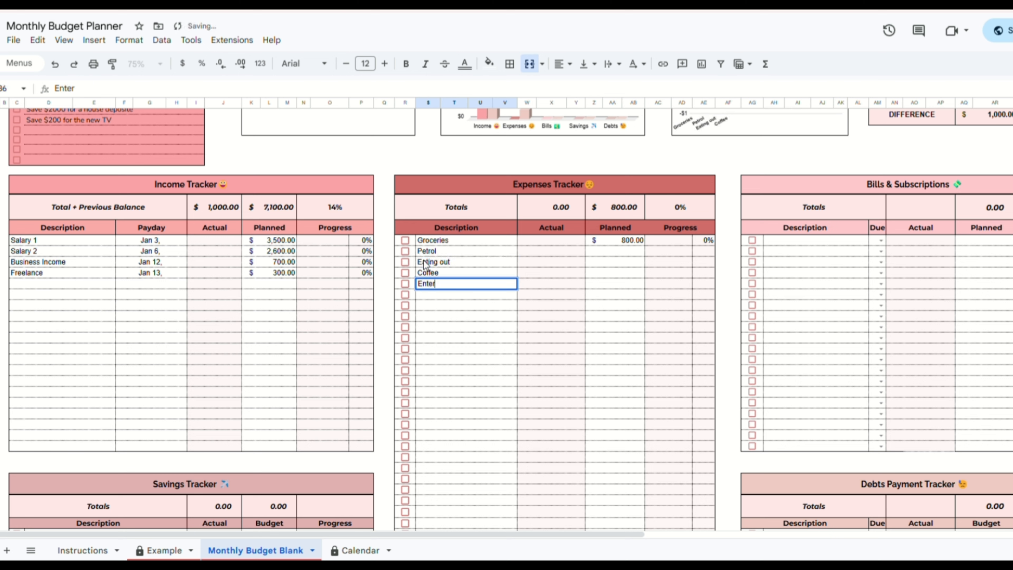
pyautogui.press('Return')
pyautogui.write('Beauty')
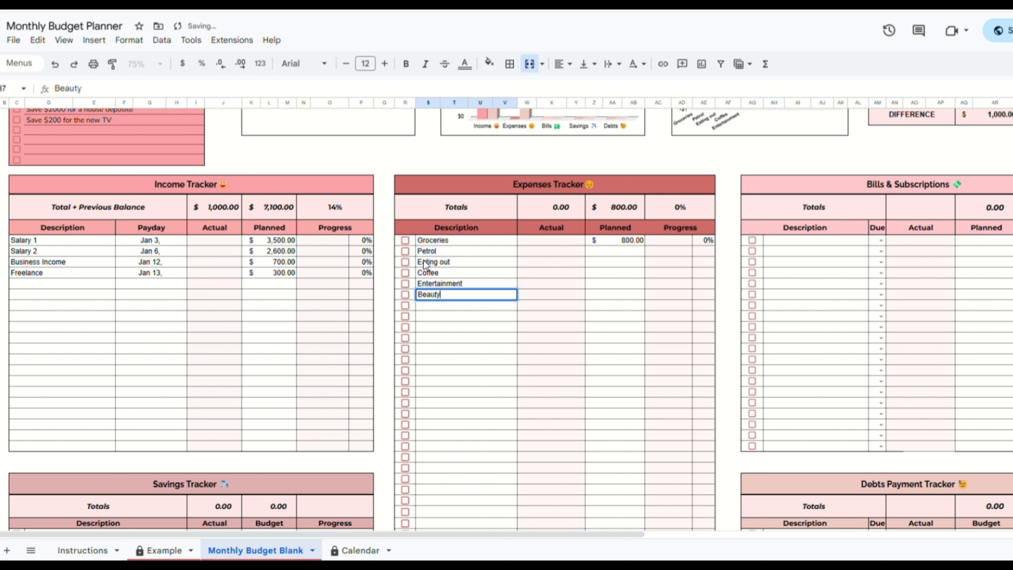
pyautogui.press('Return')
pyautogui.write('Gifts')
pyautogui.press('Return')
# Add Takeaway, Books and Self-Development to the expense descriptions below Gifts.
pyautogui.write('Take')
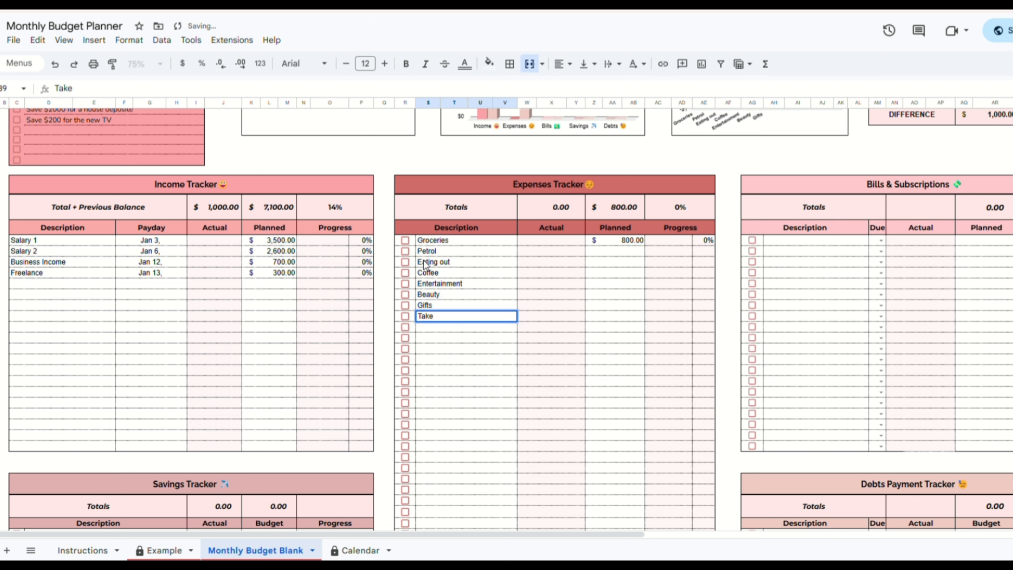
pyautogui.write('away')
pyautogui.press('Return')
pyautogui.write('Bo')
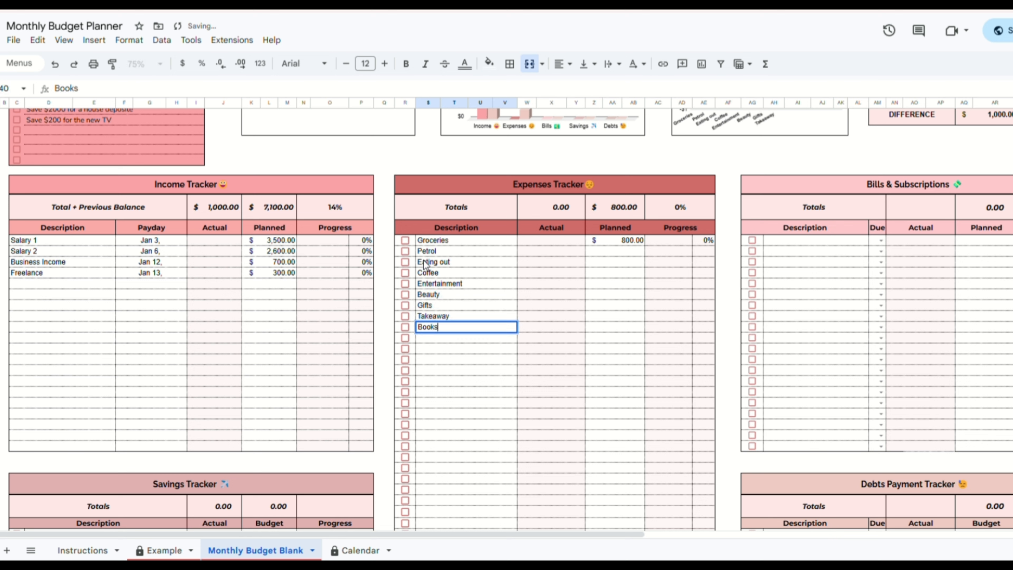
pyautogui.write('oks')
pyautogui.press('Return')
pyautogui.write('Self-De')
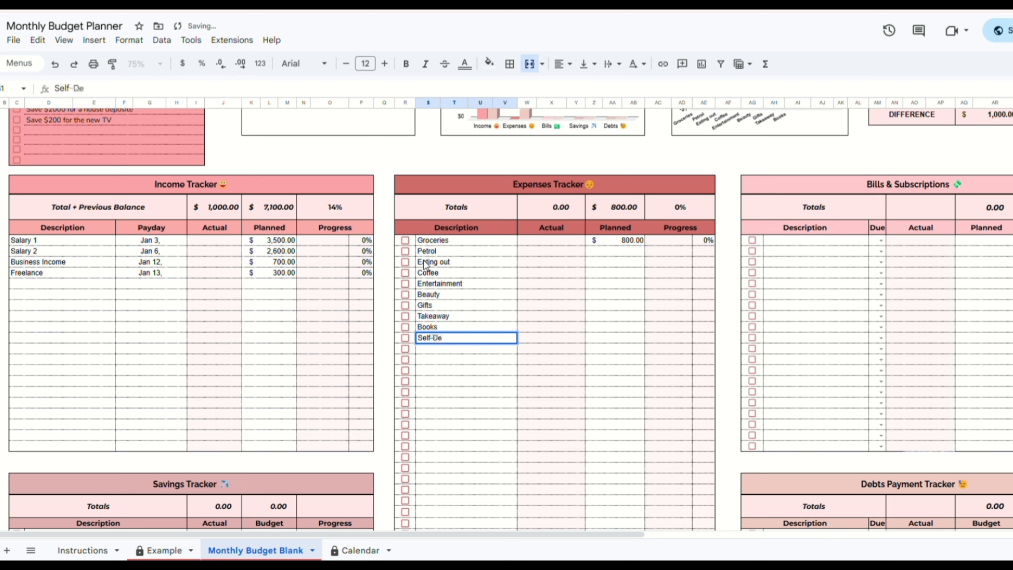
pyautogui.write('velopment')
pyautogui.press('Return')
# Complete the expense descriptions with Public Transport, Clothing, Shopping and Gym Supplements.
pyautogui.write('Oublic')
pyautogui.press('BackSpace')
pyautogui.press('BackSpace')
pyautogui.press('BackSpace')
pyautogui.press('BackSpace')
pyautogui.press('BackSpace')
pyautogui.press('BackSpace')
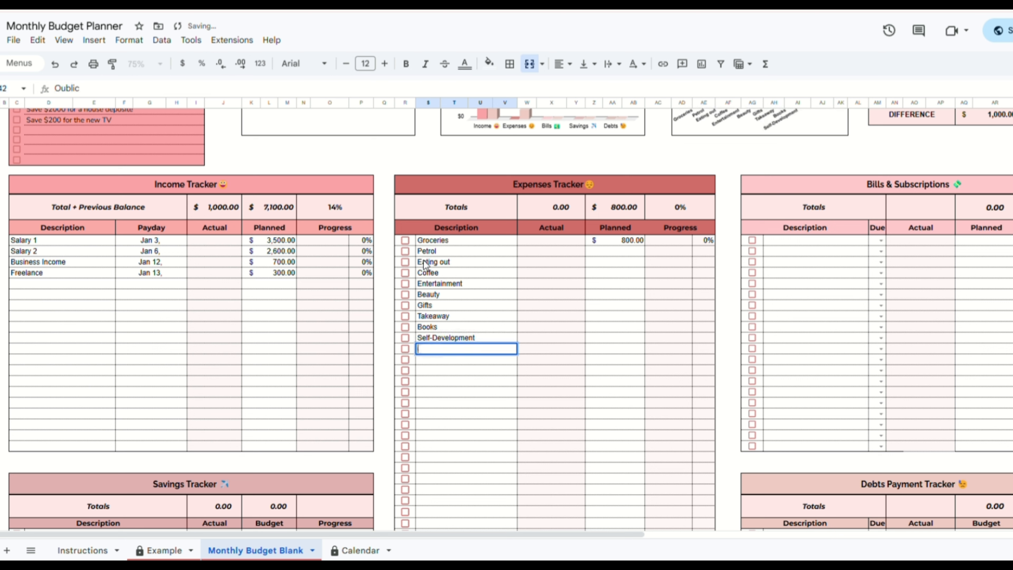
pyautogui.write('Public Trea')
pyautogui.write('sport')
pyautogui.press('Return')
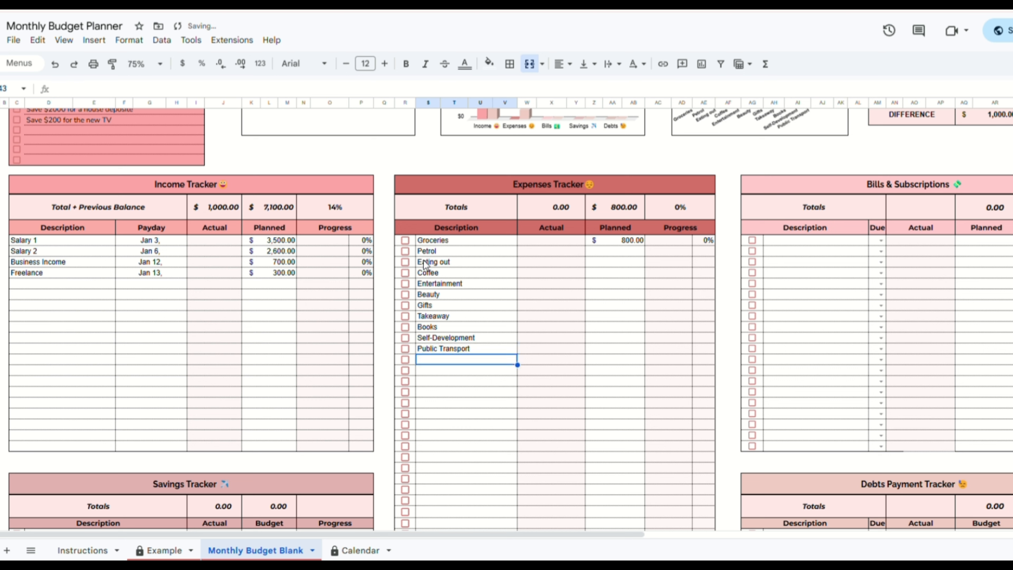
pyautogui.write('Clothing')
pyautogui.press('Return')
pyautogui.write('Shopping')
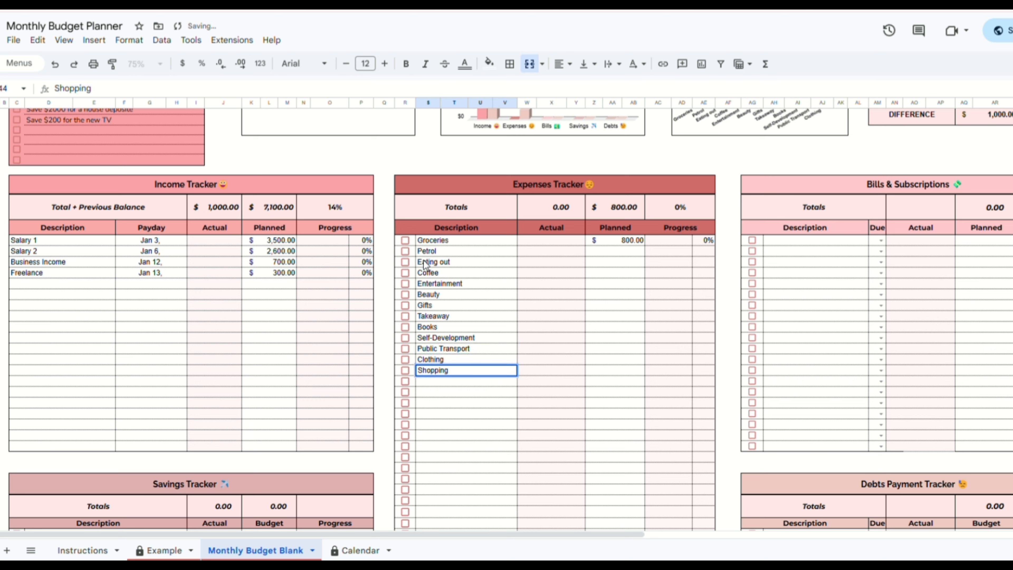
pyautogui.press('Return')
pyautogui.write('Gym Supplements')
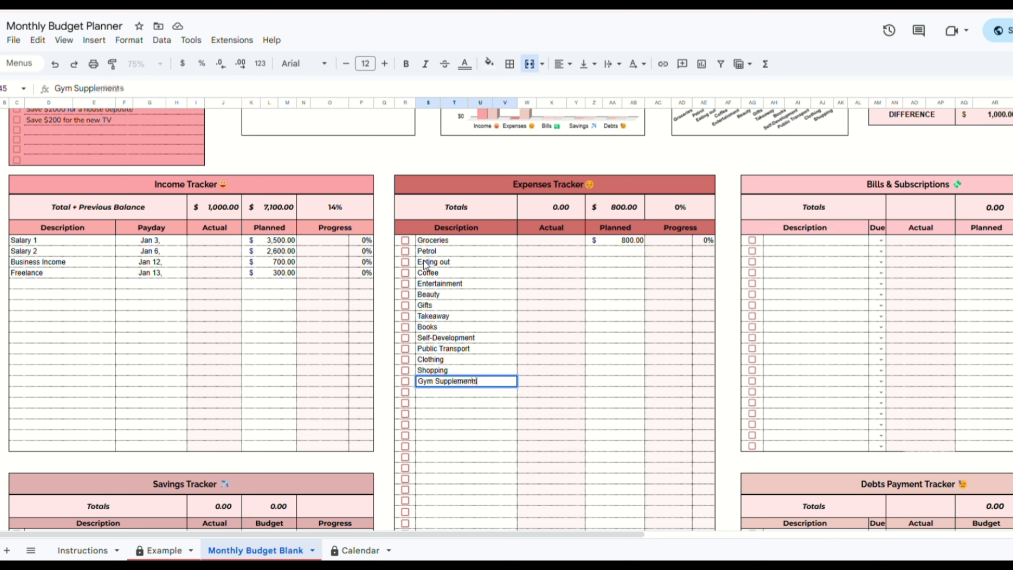
# Enter the planned expense amounts: Petrol 160, Eating out 200, Coffee 50 and Entertainment 100.
pyautogui.click(626, 251)
pyautogui.write('160')
pyautogui.press('Return')
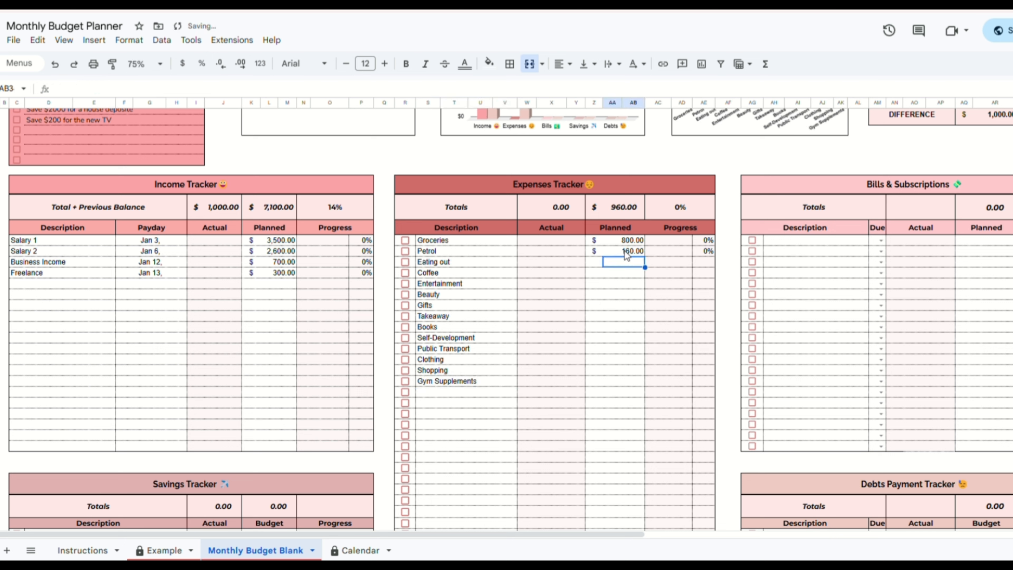
pyautogui.write('200')
pyautogui.press('Return')
pyautogui.write('50')
pyautogui.press('Return')
pyautogui.write('100')
pyautogui.press('Return')
# Enter the planned expense amounts: Beauty 100, Gifts 100, Takeaway 85 and Books 50.
pyautogui.write('100')
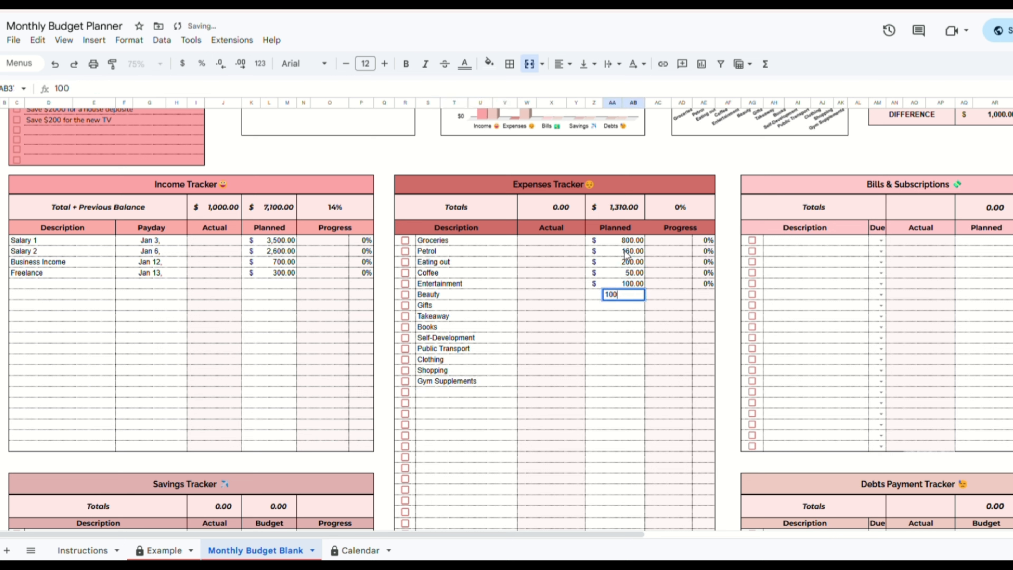
pyautogui.press('Return')
pyautogui.write('100')
pyautogui.press('Return')
pyautogui.write('85')
pyautogui.press('Return')
pyautogui.write('50')
pyautogui.press('Return')
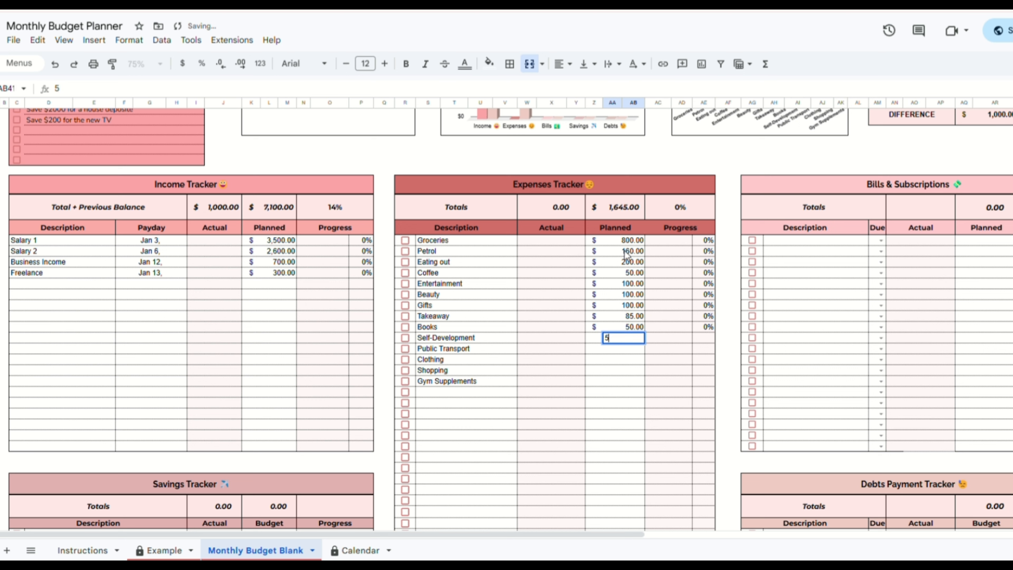
# Enter the planned expense amounts: Self-Development 50, Public Transport 50, Clothing 100, Shopping 200 and Gym Supplements 300.
pyautogui.write('50')
pyautogui.press('Return')
pyautogui.write('50')
pyautogui.press('Return')
pyautogui.write('100')
pyautogui.press('Return')
pyautogui.write('200')
pyautogui.press('Return')
pyautogui.write('300')
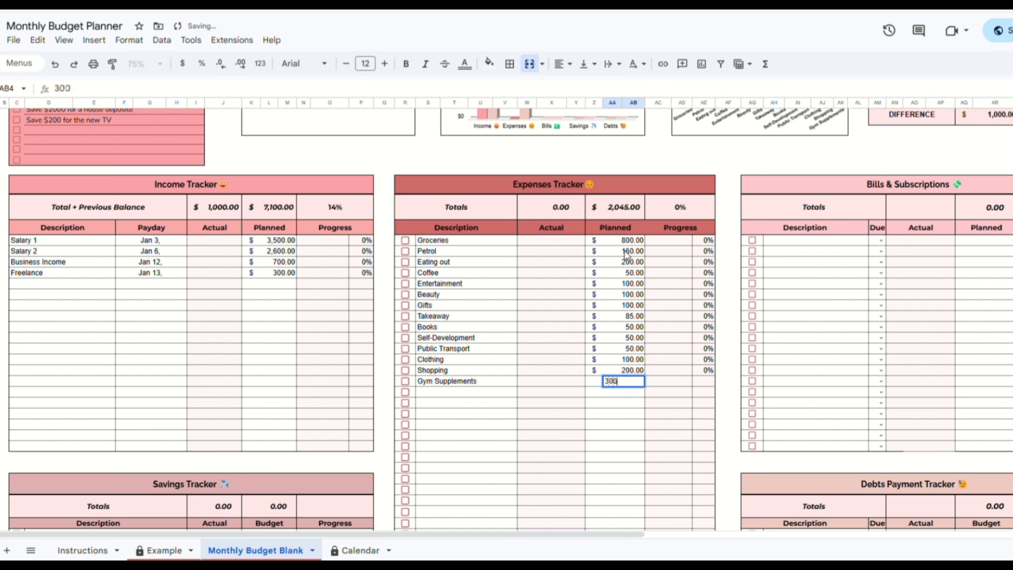
pyautogui.press('Return')
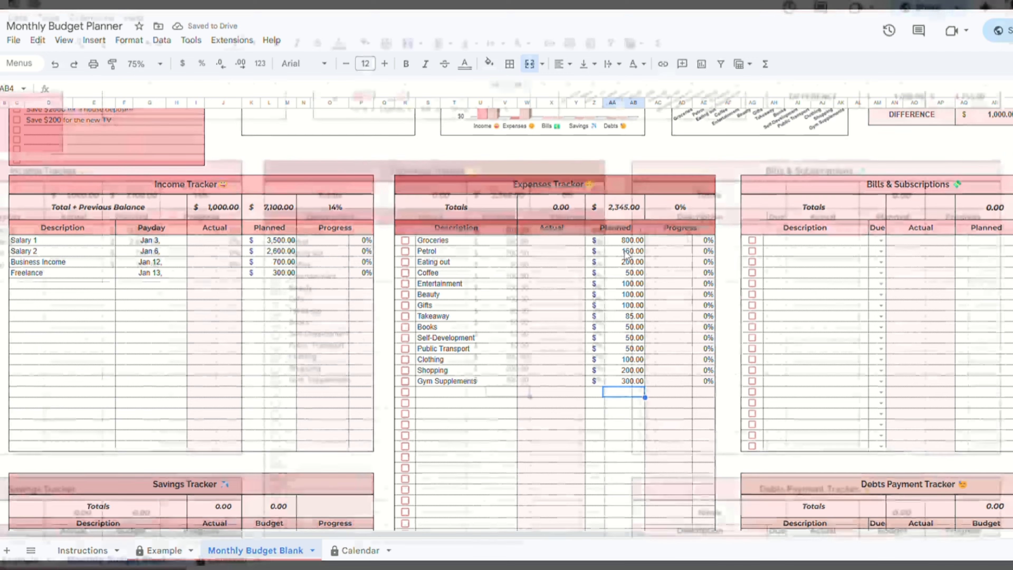
# Add Electricity to Bills & Subscriptions with due day 7 and a planned amount of 100.
pyautogui.click(800, 241)
pyautogui.write('Electricity')
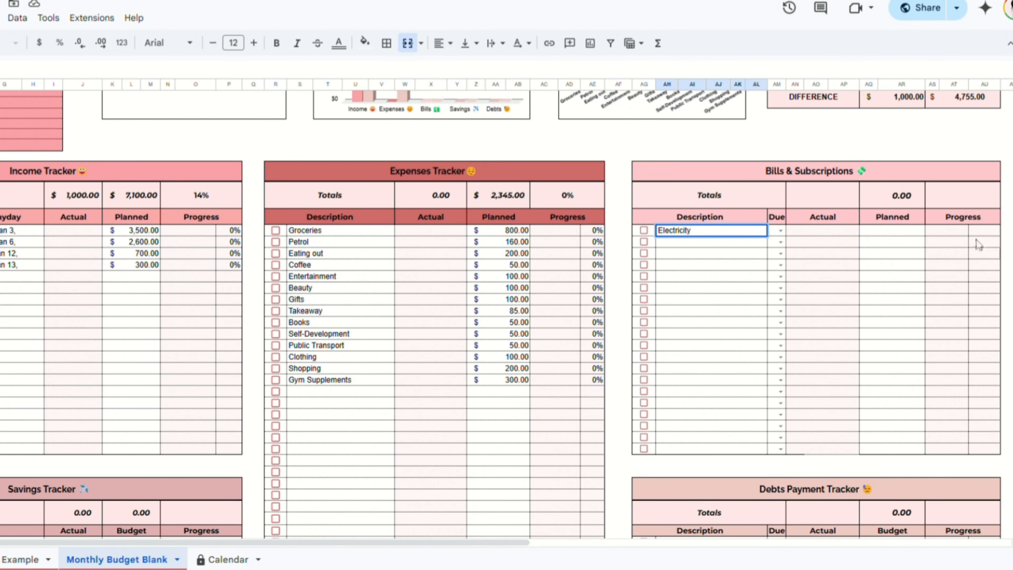
pyautogui.click(779, 230)
pyautogui.click(783, 351)
pyautogui.click(901, 235)
pyautogui.write('100')
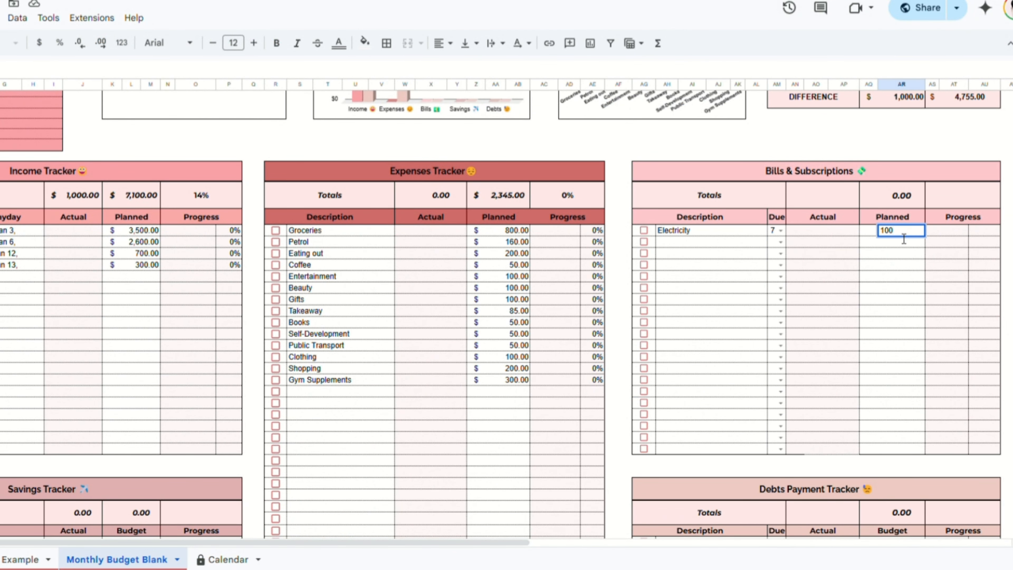
# Add Gas to Bills & Subscriptions with due day 7 and a planned amount of 70.
pyautogui.click(692, 243)
pyautogui.write('Gas')
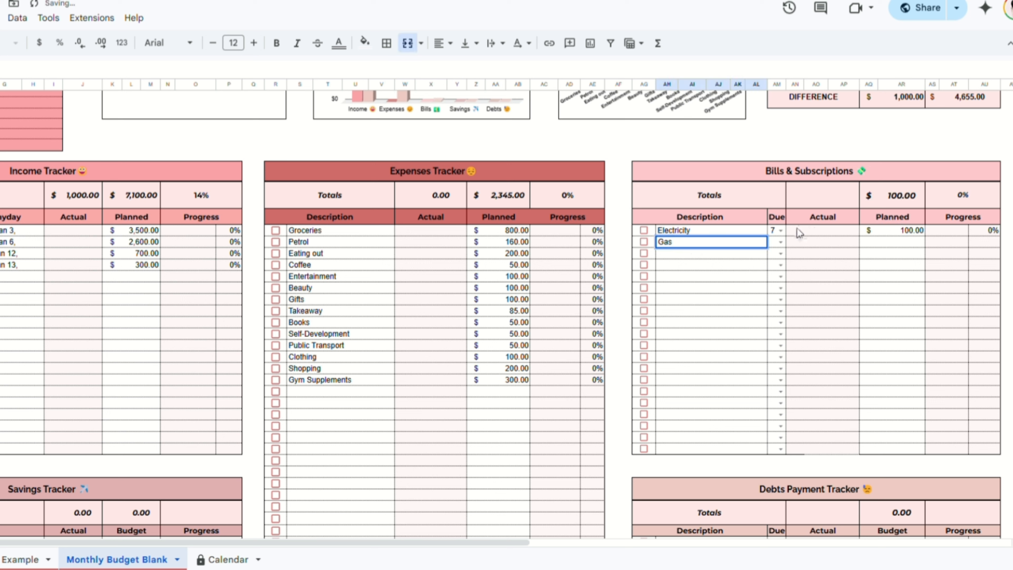
pyautogui.click(779, 242)
pyautogui.click(790, 365)
pyautogui.click(906, 242)
pyautogui.write('70')
pyautogui.press('Return')
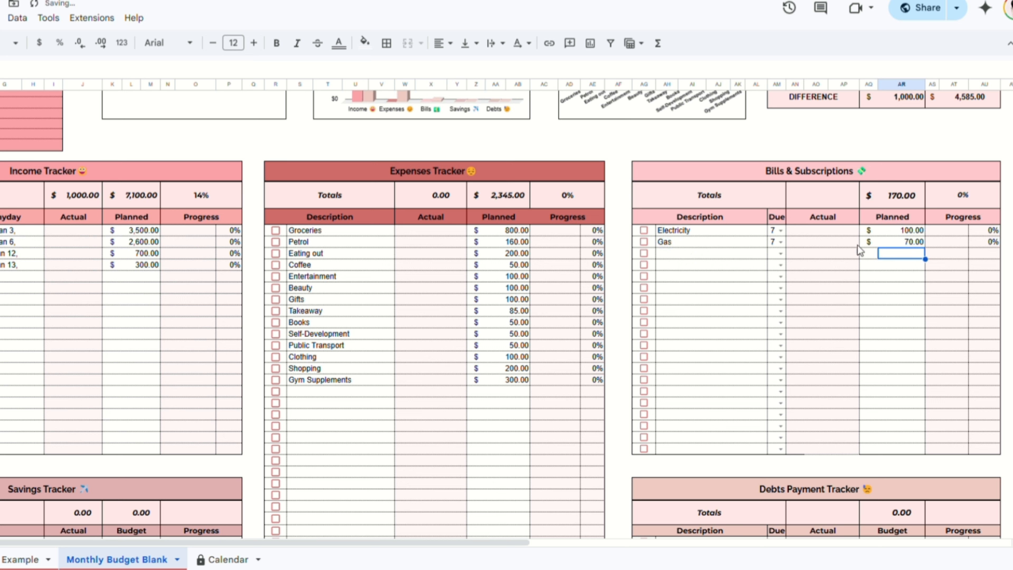
# Add the bill descriptions Water, internet Home and Internet Phone below Gas.
pyautogui.click(684, 254)
pyautogui.write('Water')
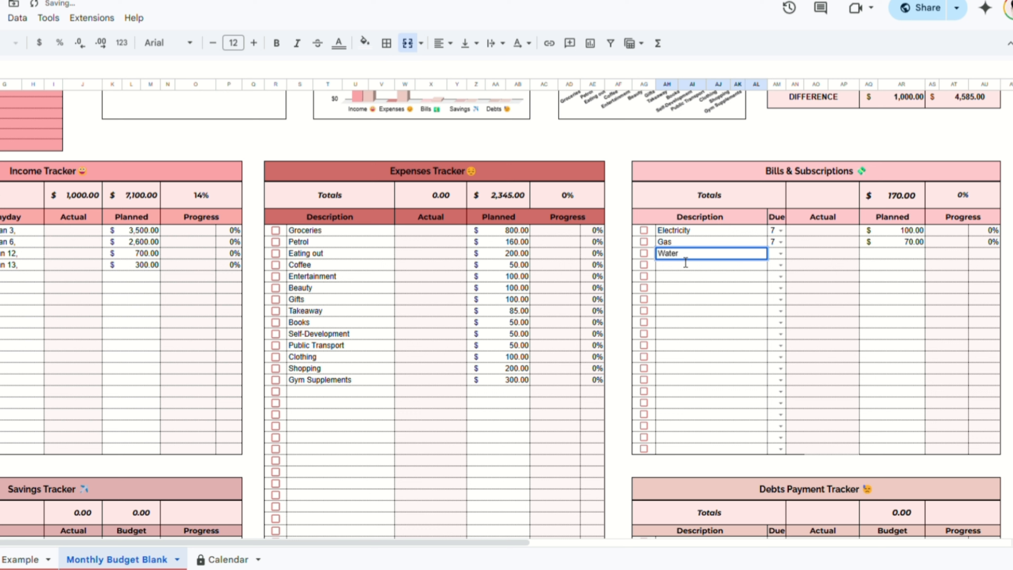
pyautogui.press('Return')
pyautogui.write('internet Home')
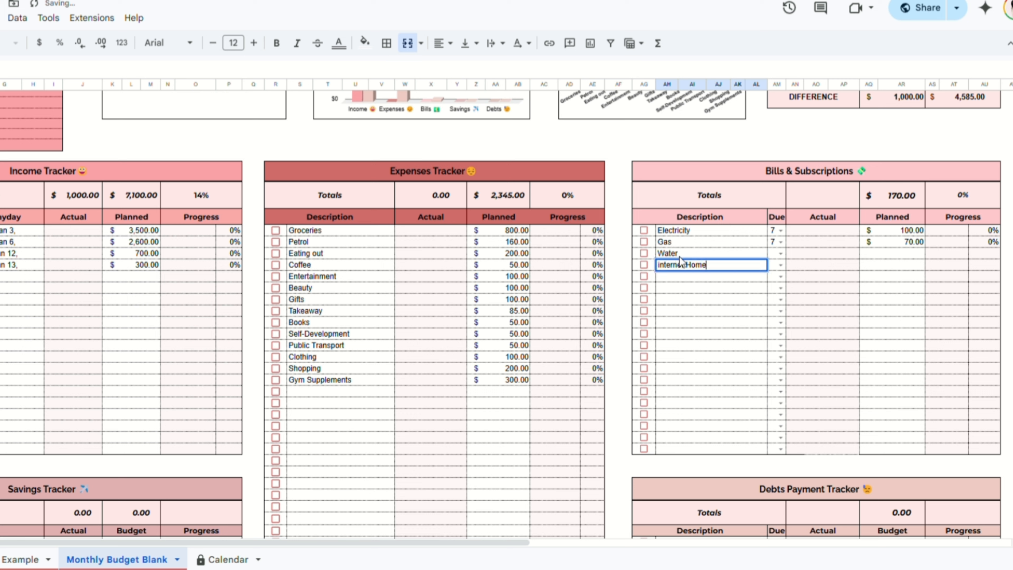
pyautogui.press('Return')
pyautogui.write('Internet Phone')
pyautogui.press('Return')
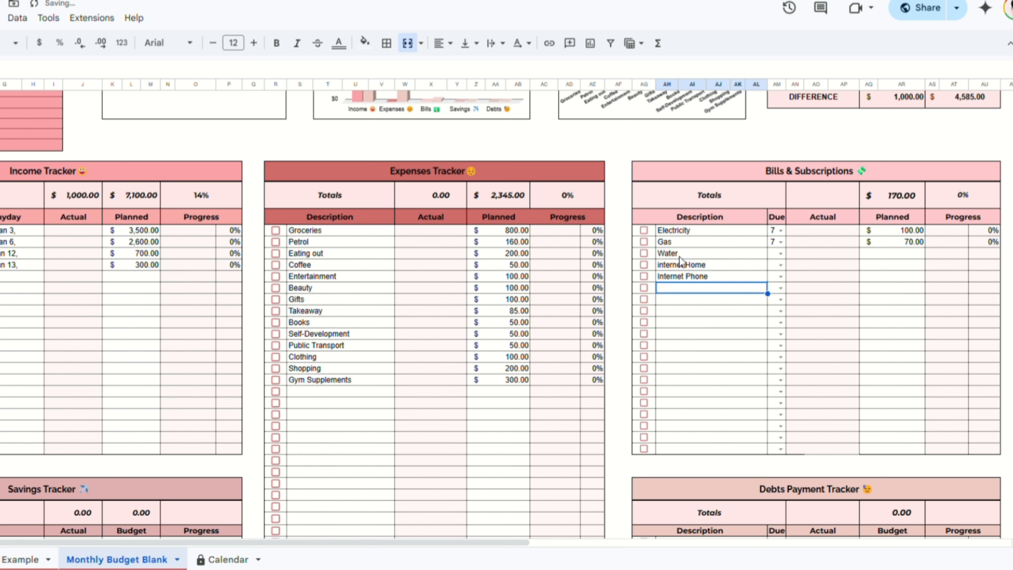
# Add the bill descriptions Gym, Home Insurance, Private Health and Car Insurance.
pyautogui.write('Gym')
pyautogui.press('Return')
pyautogui.write('Home Insurance')
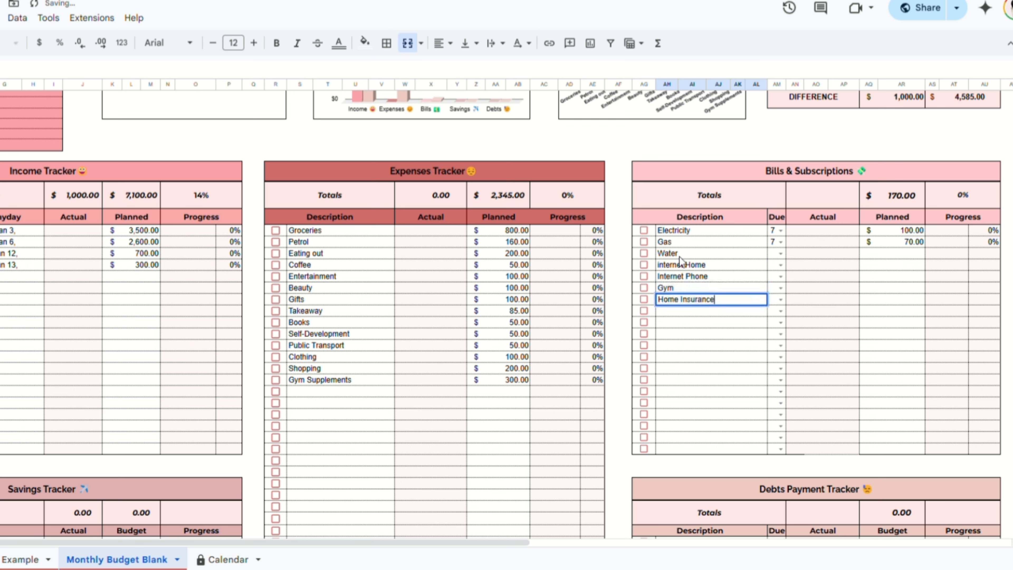
pyautogui.press('Return')
pyautogui.write('PrivateHealth')
pyautogui.click(680, 311)
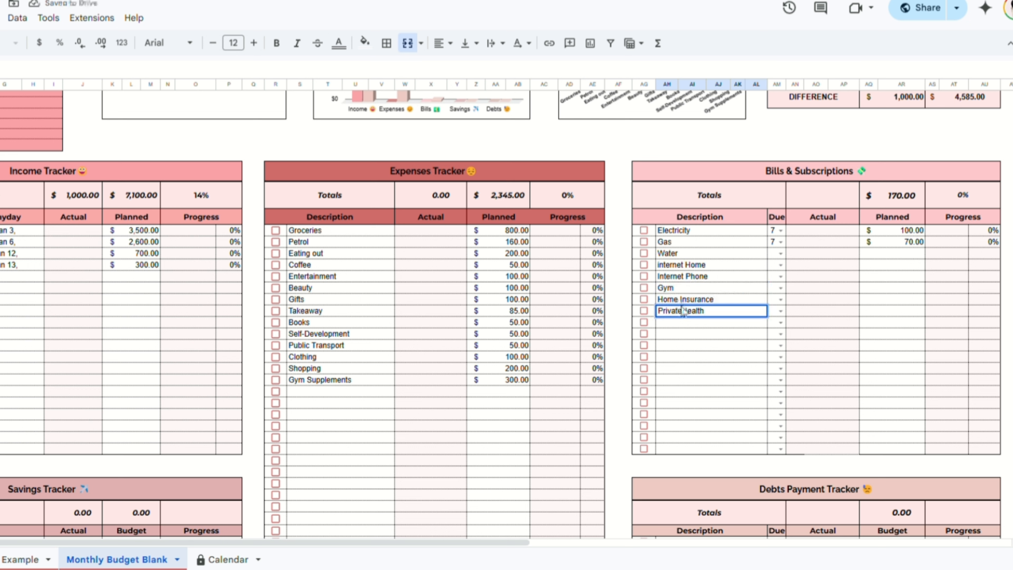
pyautogui.press('Return')
pyautogui.write('C')
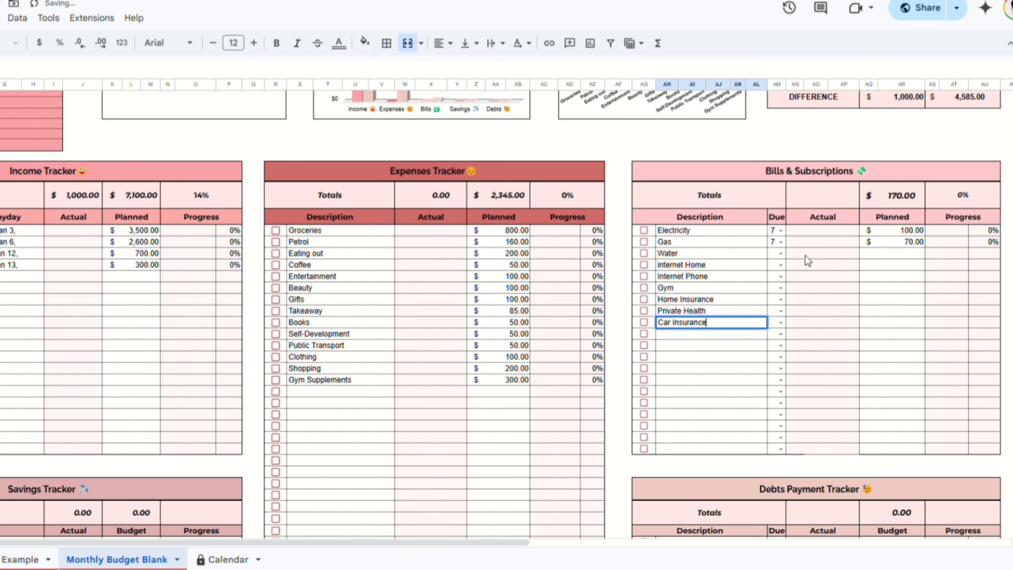
pyautogui.write('ar Insurance')
# Set the due days of the bills: Water 8, internet Home 7 and Internet Phone 14.
pyautogui.click(781, 254)
pyautogui.click(776, 394)
pyautogui.click(778, 265)
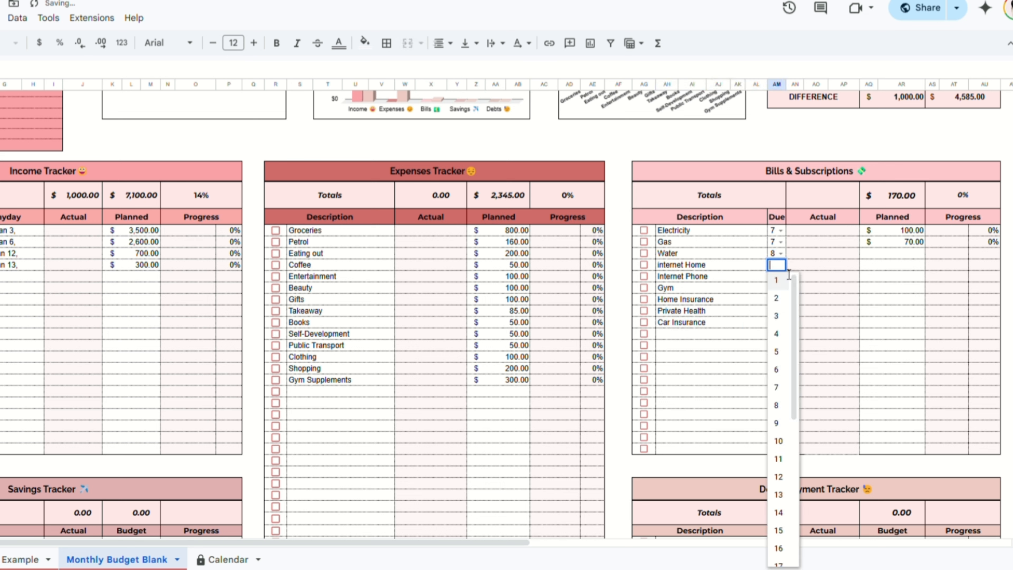
pyautogui.click(776, 388)
pyautogui.click(777, 276)
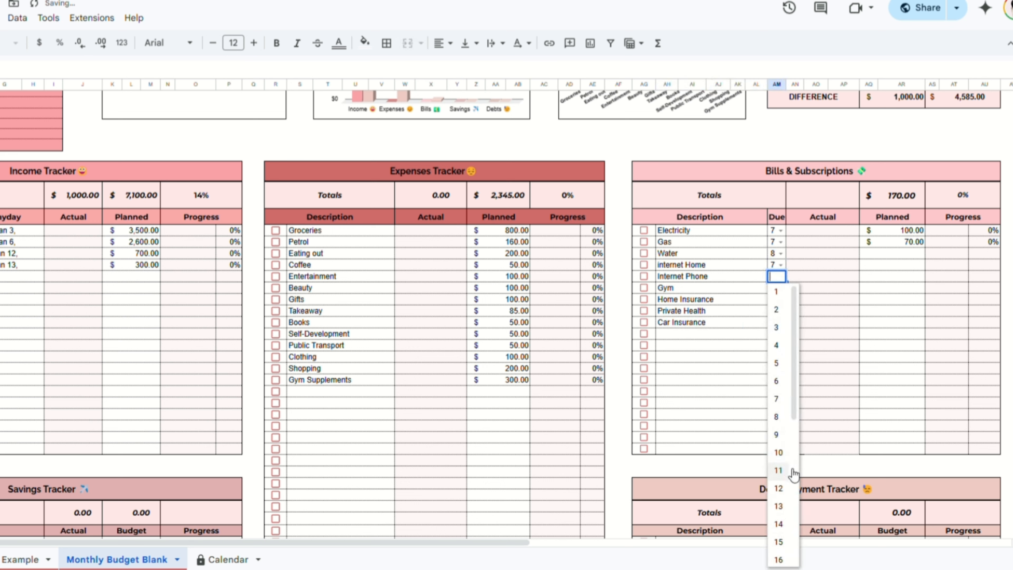
pyautogui.click(778, 525)
# Set the due day to 15 for both Gym and Home Insurance.
pyautogui.click(778, 287)
pyautogui.scroll(-2, 787, 473)
pyautogui.click(781, 431)
pyautogui.click(781, 299)
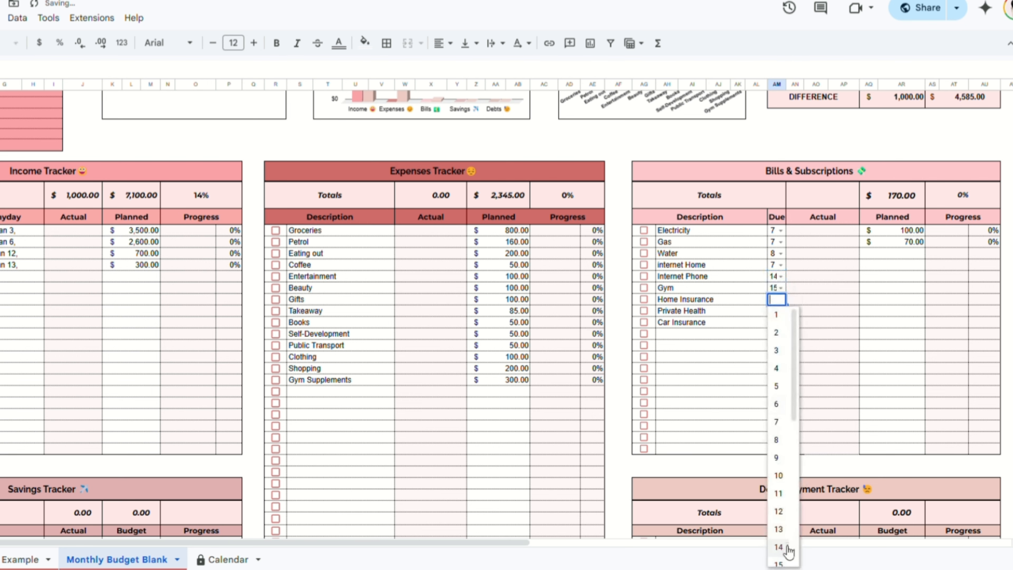
pyautogui.click(782, 563)
# Set the due day to 20 for Private Health and 21 for Car Insurance.
pyautogui.click(781, 311)
pyautogui.scroll(-5, 784, 440)
pyautogui.click(780, 348)
pyautogui.click(781, 323)
pyautogui.scroll(-2, 790, 487)
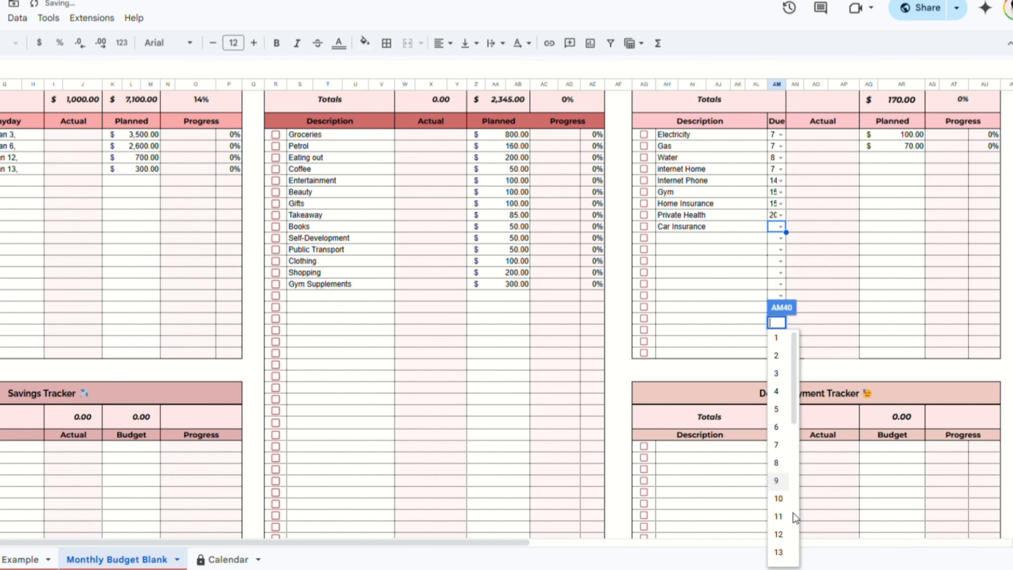
pyautogui.scroll(-4, 793, 517)
pyautogui.click(785, 505)
# Enter the planned bill amounts: Water 70, internet Home 65 and Internet Phone 35.
pyautogui.scroll(3, 868, 289)
pyautogui.click(915, 303)
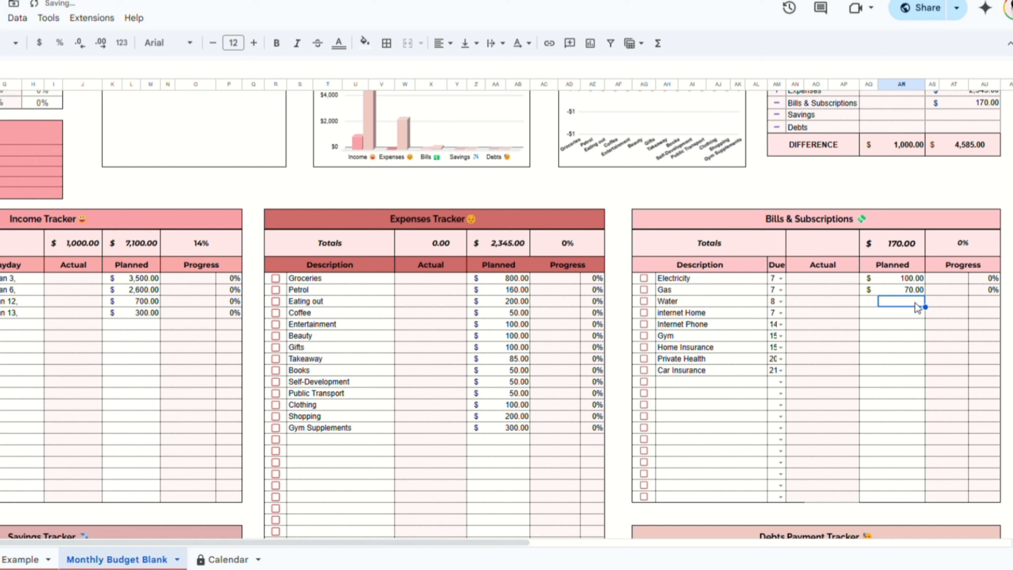
pyautogui.write('70')
pyautogui.press('Return')
pyautogui.write('65')
pyautogui.press('Return')
pyautogui.write('35')
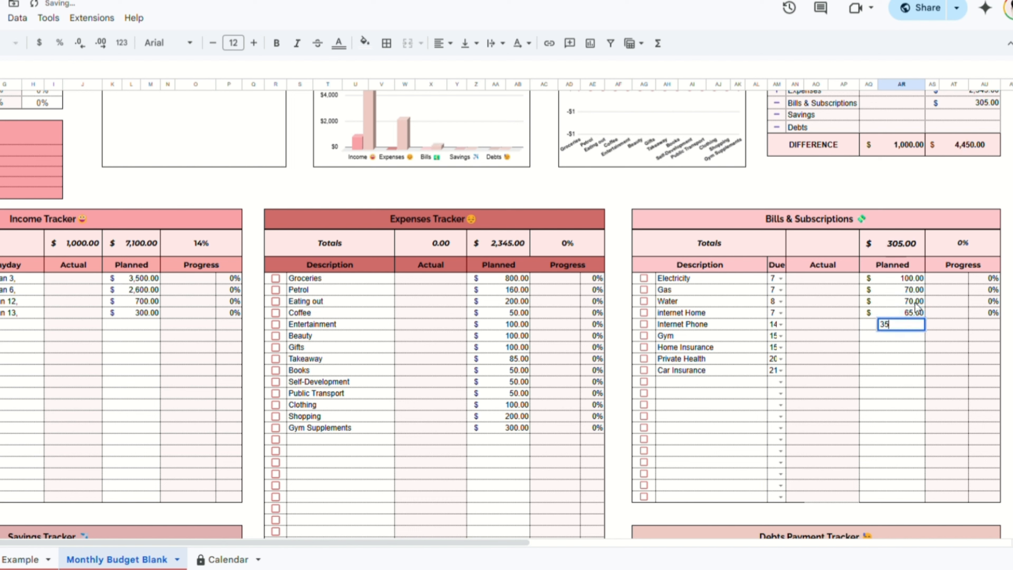
pyautogui.press('Return')
# Enter the planned bill amounts: Gym 45, Home Insurance 99 and Private Health 155.
pyautogui.write('45')
pyautogui.press('Return')
pyautogui.write('99')
pyautogui.press('Return')
pyautogui.write('155')
pyautogui.click(892, 383)
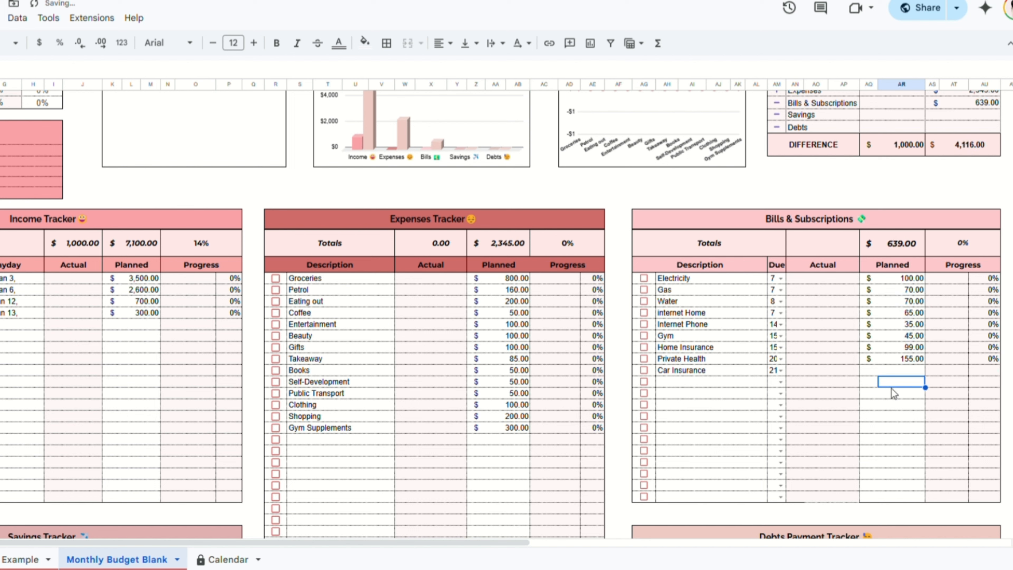
# Add the bill descriptions Netflix and Spotify below Car Insurance.
pyautogui.click(693, 388)
pyautogui.write('Netflix')
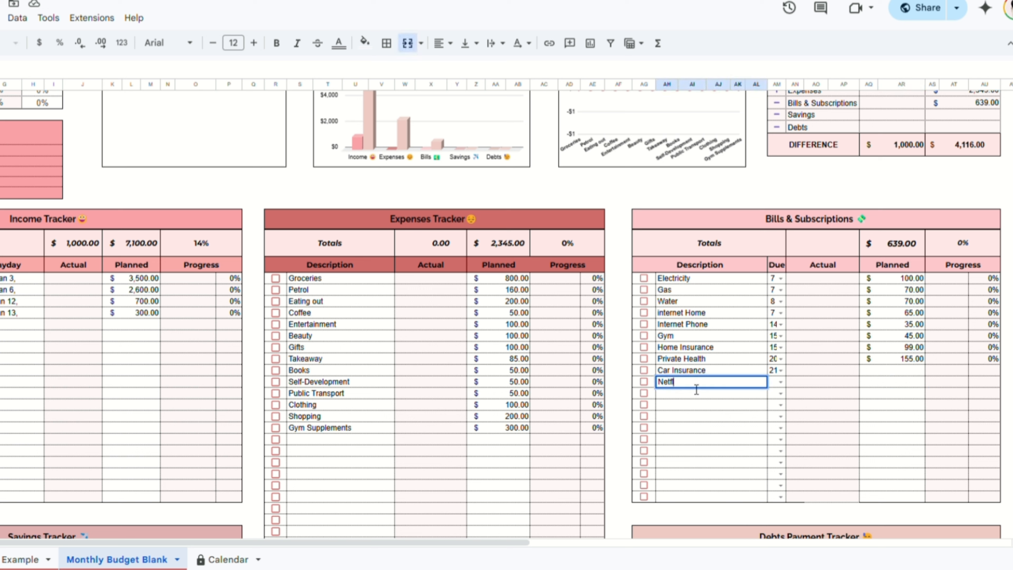
pyautogui.press('Return')
pyautogui.write('Spotify')
# Enter planned amounts of 14.99 for Car Insurance and 14 for Netflix.
pyautogui.click(918, 370)
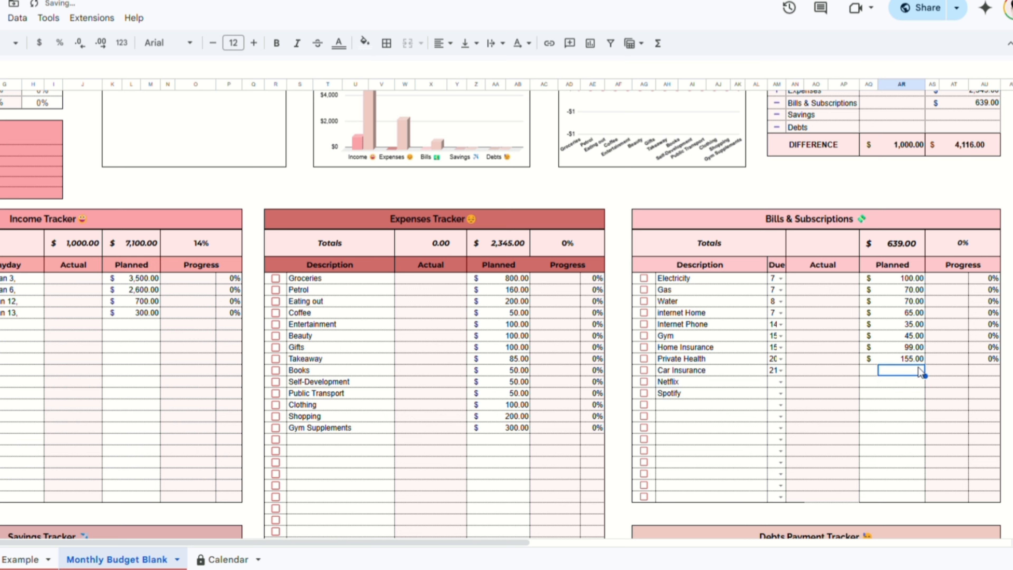
pyautogui.write('5')
pyautogui.press('Up')
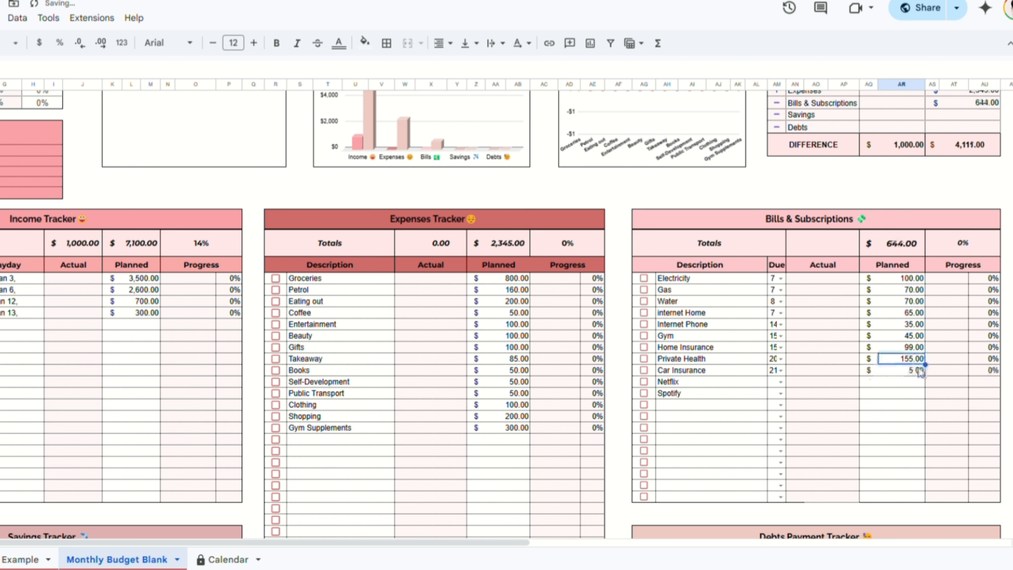
pyautogui.click(918, 371)
pyautogui.write('14.99')
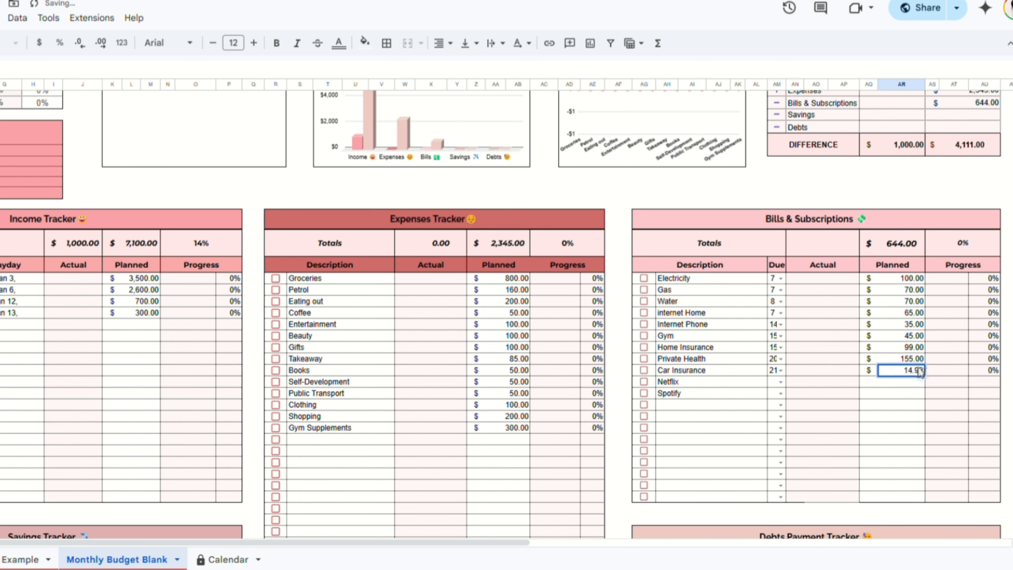
pyautogui.press('Return')
pyautogui.write('14')
pyautogui.press('Return')
# Set the due day to 21 for both Netflix and Spotify.
pyautogui.scroll(-3, 917, 366)
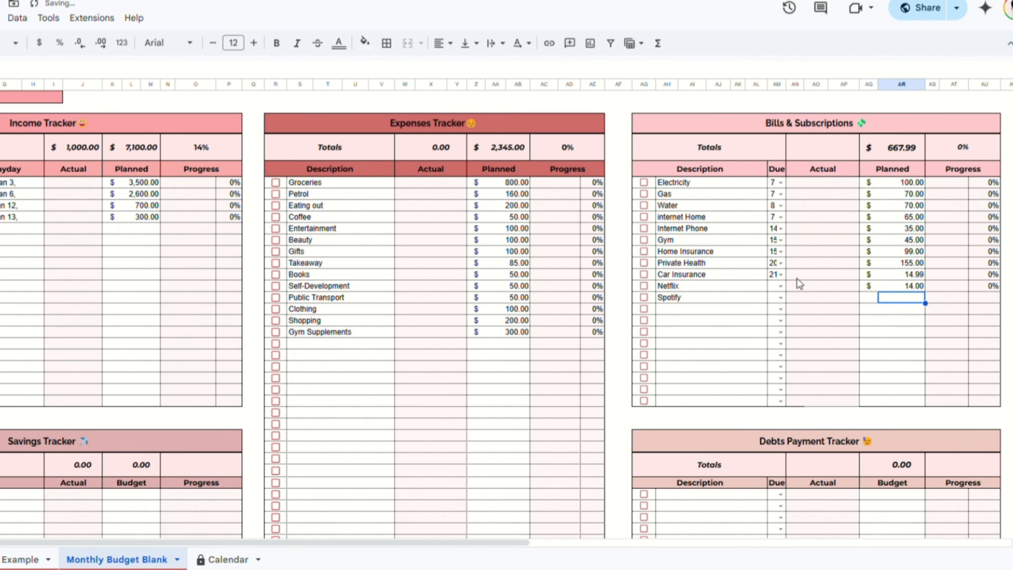
pyautogui.click(781, 286)
pyautogui.scroll(-3, 778, 419)
pyautogui.click(788, 358)
pyautogui.click(781, 298)
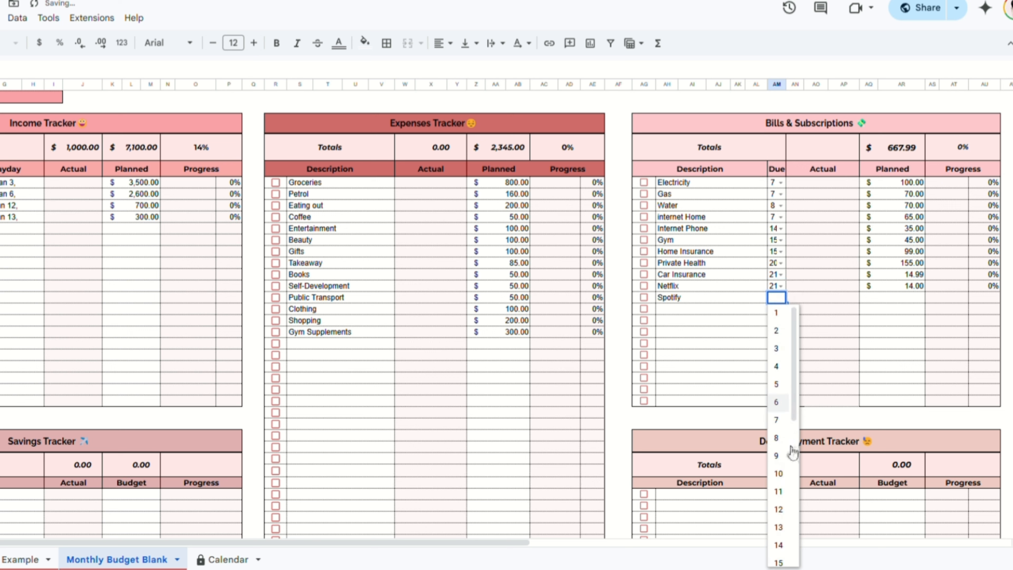
pyautogui.scroll(-3, 793, 452)
pyautogui.click(782, 356)
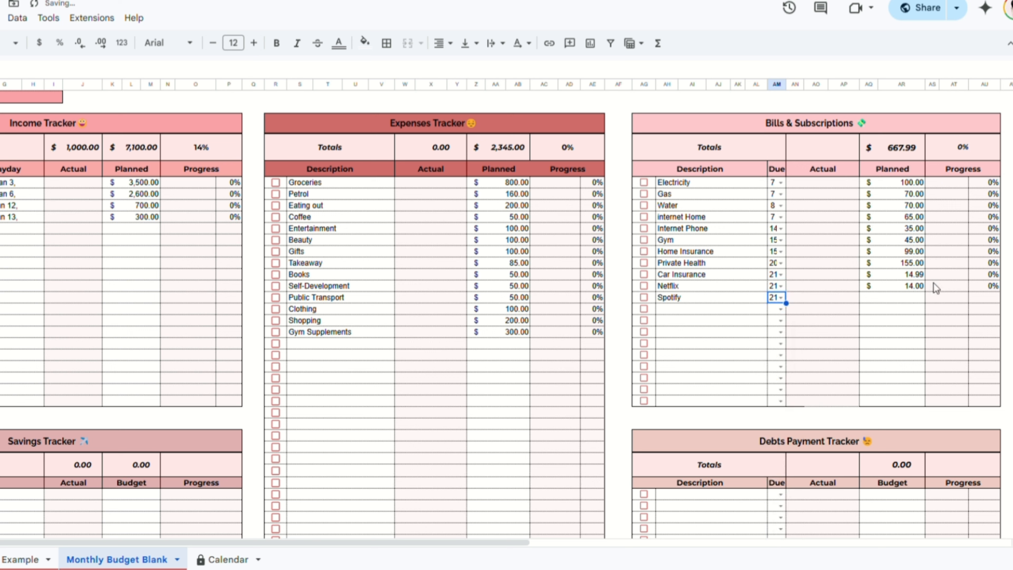
# Check each bill description against its planned amount in Bills & Subscriptions.
pyautogui.click(703, 184)
pyautogui.click(695, 194)
pyautogui.click(693, 218)
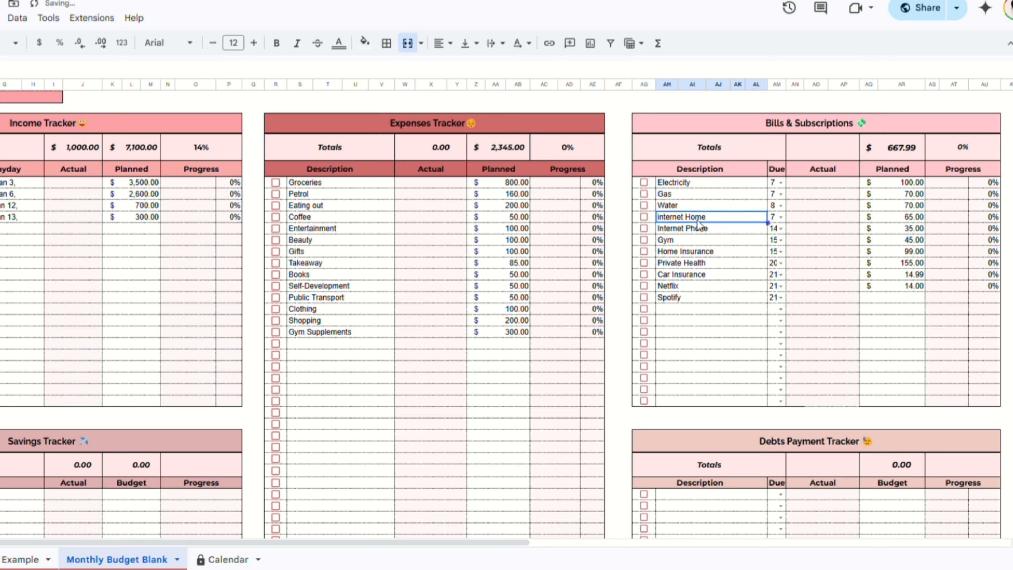
pyautogui.click(693, 228)
pyautogui.click(693, 240)
pyautogui.click(696, 251)
pyautogui.click(697, 263)
pyautogui.click(698, 275)
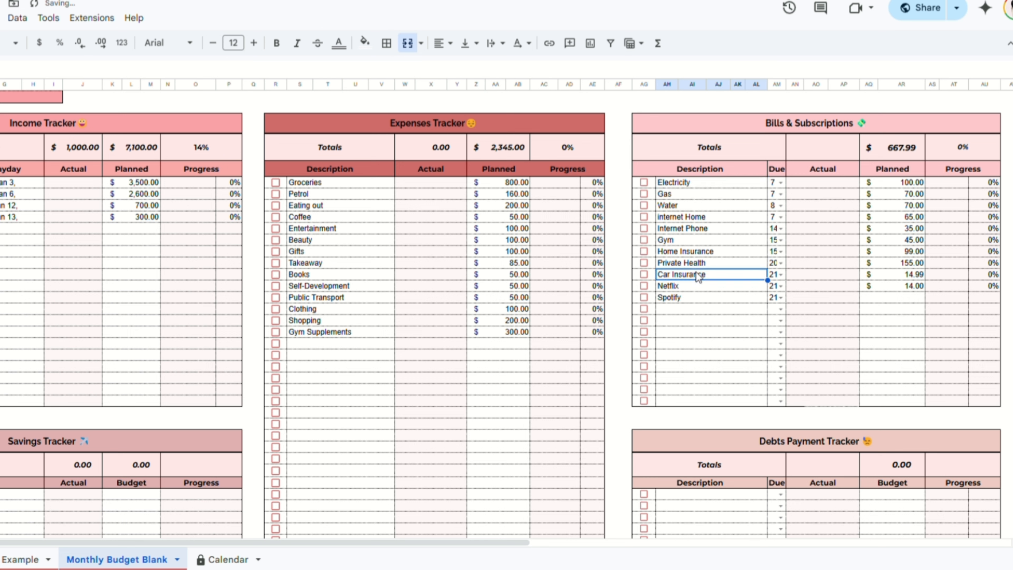
pyautogui.click(910, 183)
pyautogui.click(914, 205)
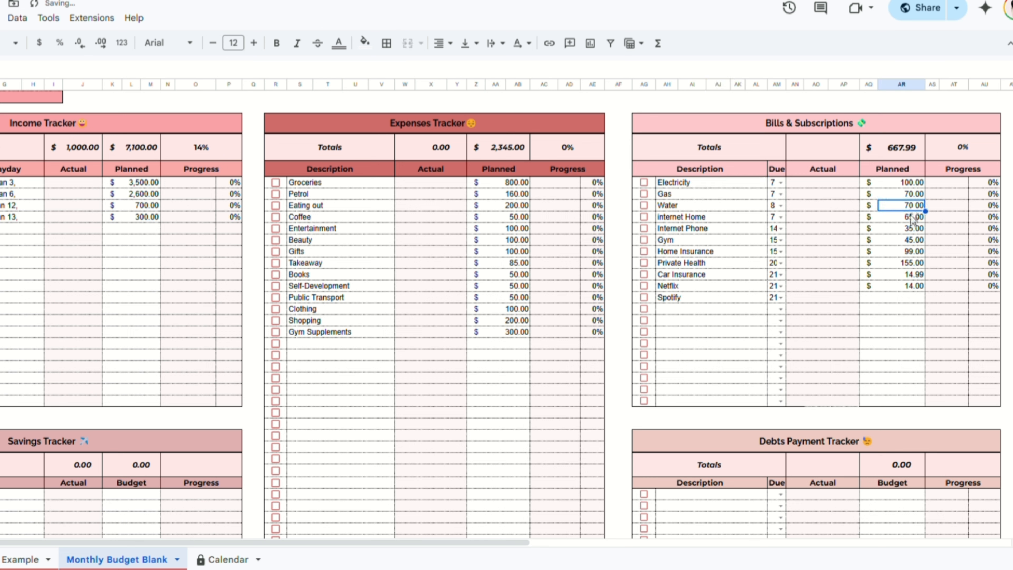
pyautogui.click(914, 218)
pyautogui.click(914, 240)
pyautogui.click(914, 252)
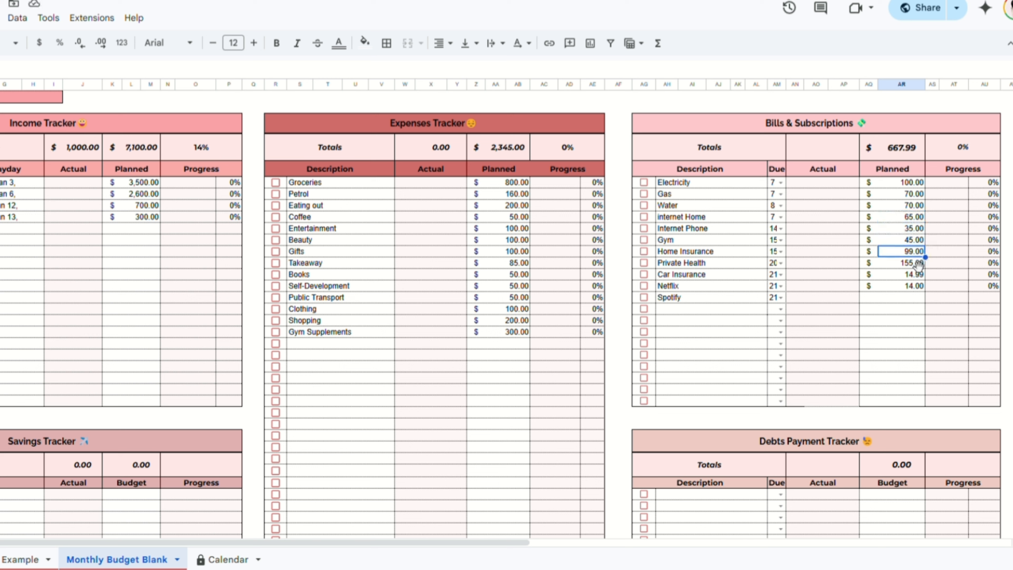
pyautogui.click(915, 263)
# Set the planned bill amounts to 55 for Car Insurance, 14.99 for Netflix and 14 for Spotify.
pyautogui.click(916, 275)
pyautogui.write('55')
pyautogui.press('Return')
pyautogui.write('14.99')
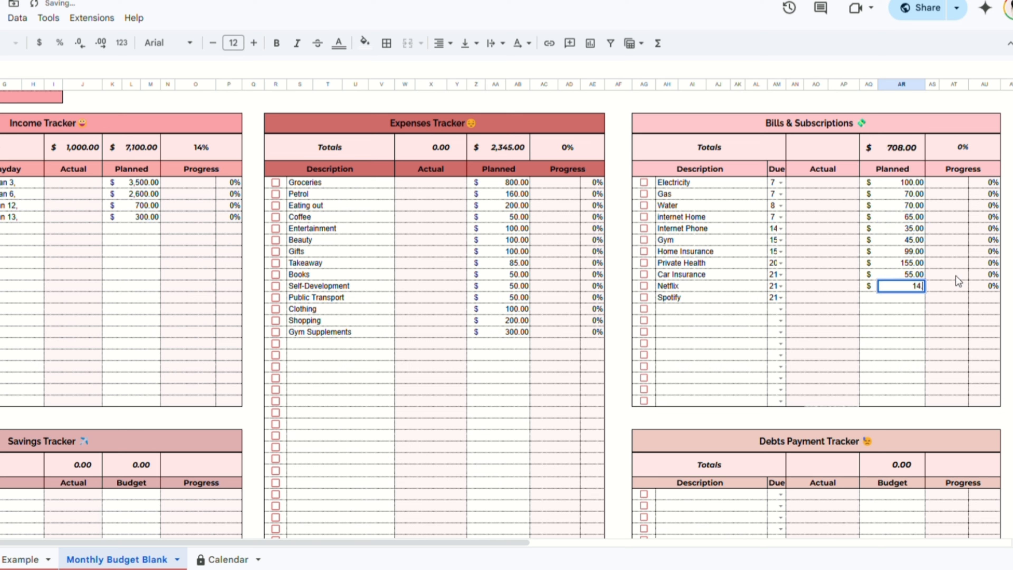
pyautogui.press('Return')
pyautogui.write('14')
pyautogui.press('Return')
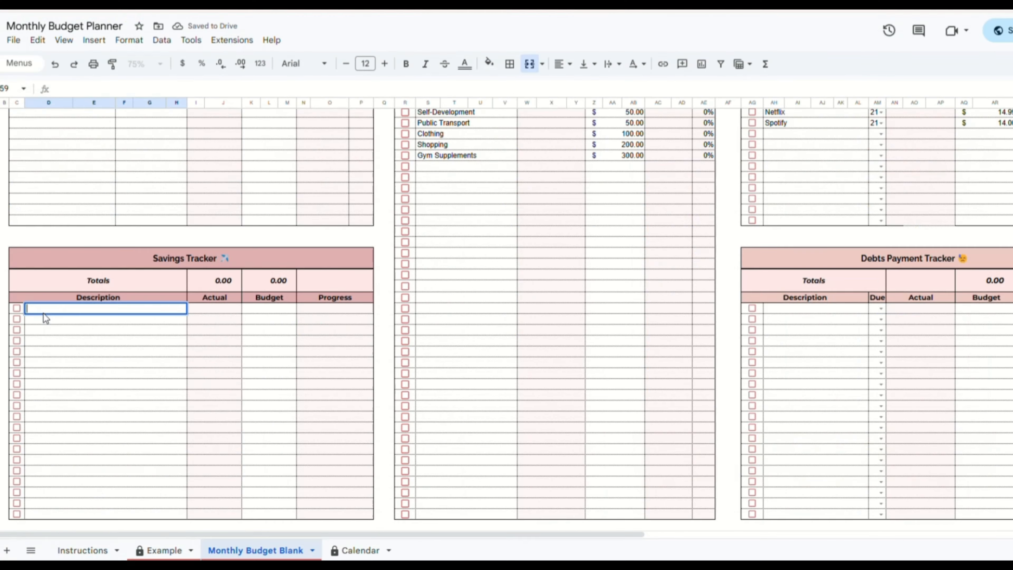
# Enter the Savings Tracker descriptions Home Deposite, New Tv, Emergency Fund and Travel.
pyautogui.write('osite')
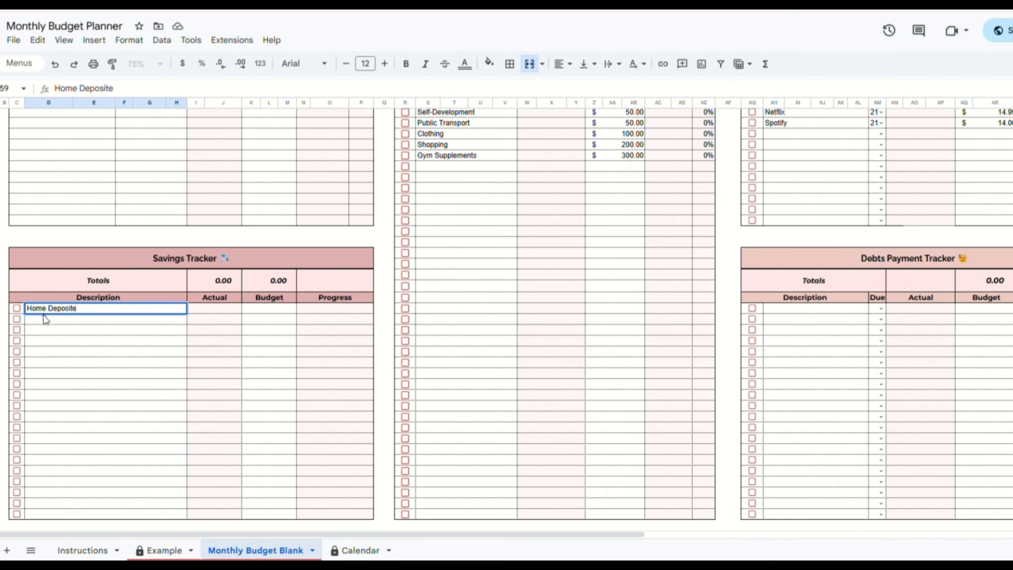
pyautogui.press('Return')
pyautogui.write('New Tv')
pyautogui.press('Return')
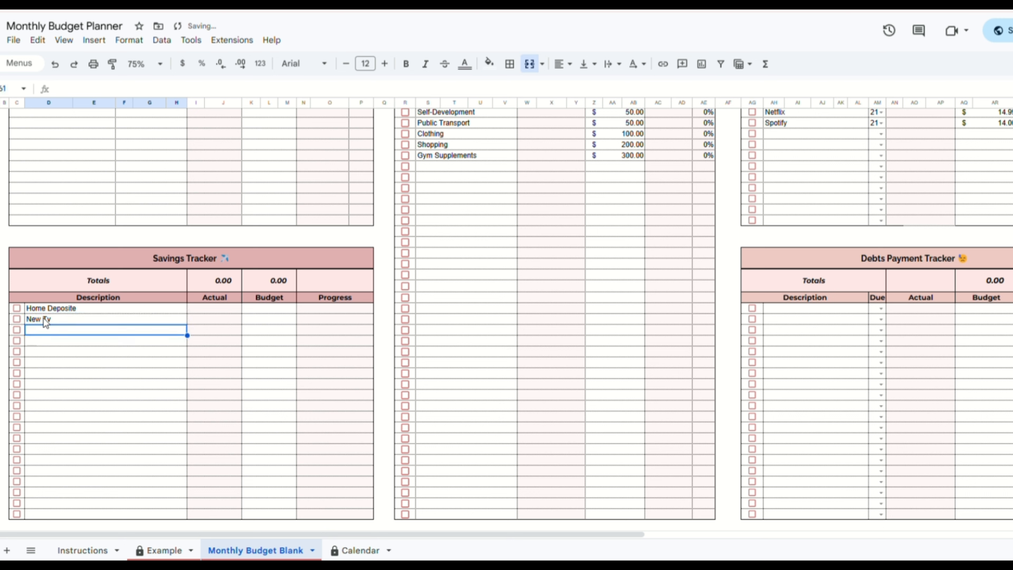
pyautogui.write('Eeergency Fund')
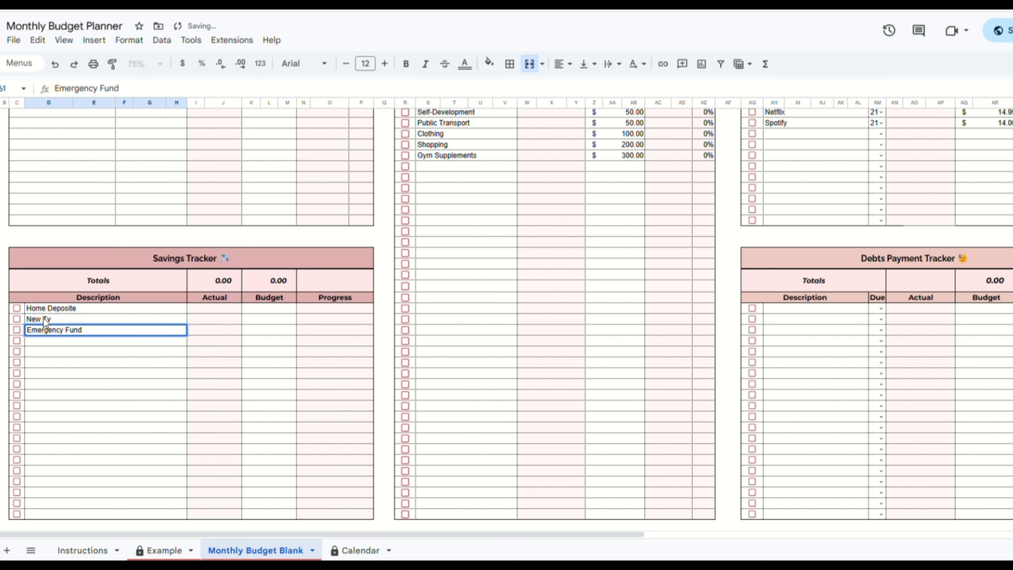
pyautogui.press('Return')
pyautogui.write('Travel')
# Set the Savings Tracker budgets to 2000 for Home Deposite, 700 for New Tv, 100 for Emergency Fund and 500 for Travel.
pyautogui.click(283, 309)
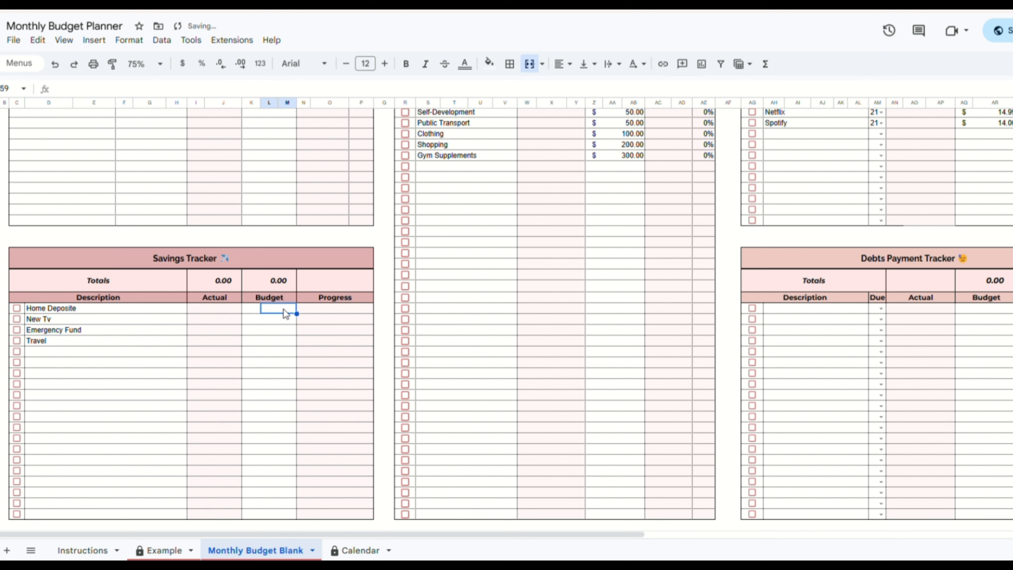
pyautogui.write('2000')
pyautogui.press('Return')
pyautogui.write('700')
pyautogui.press('Return')
pyautogui.write('100')
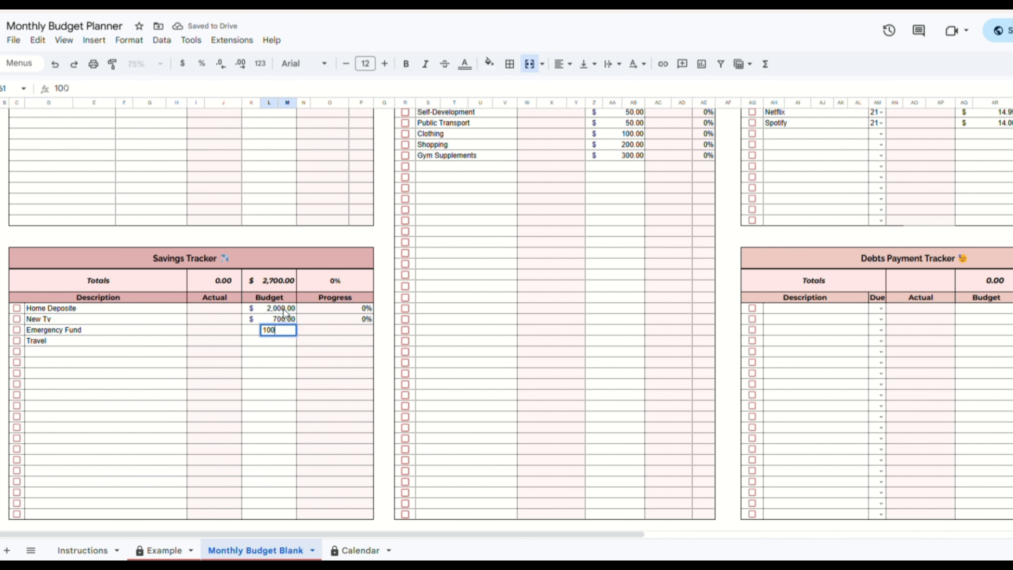
pyautogui.press('Return')
pyautogui.write('500')
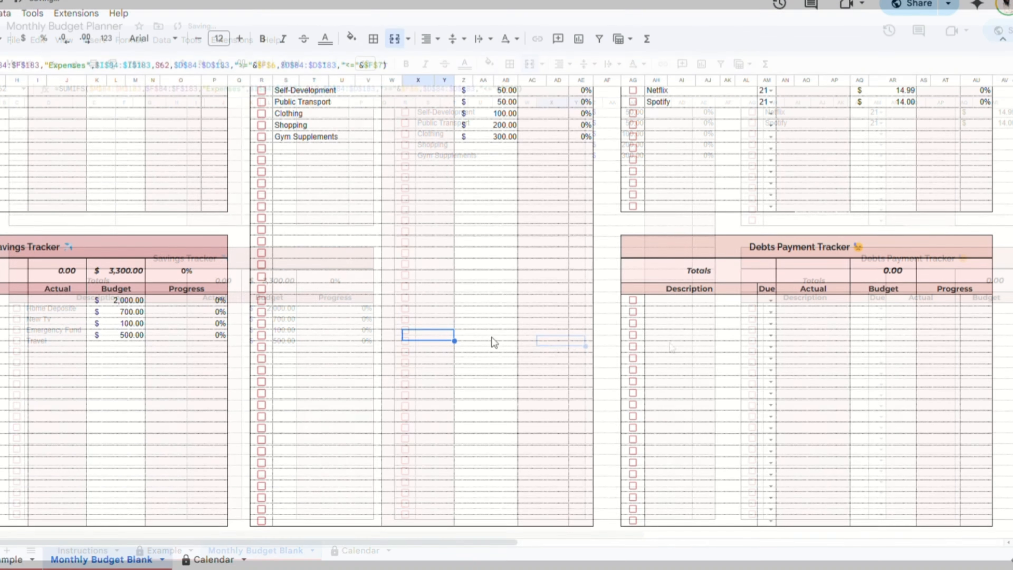
# Add Student Loan to the Debts Payment Tracker with due day 10 and a budget of 450.
pyautogui.scroll(-2, 826, 312)
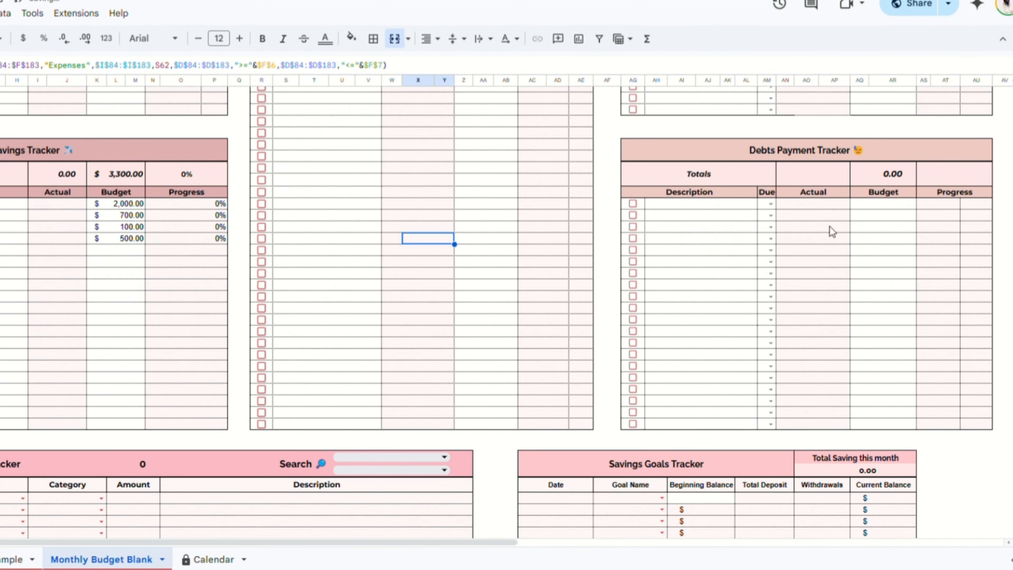
pyautogui.click(691, 204)
pyautogui.write('Student Loan')
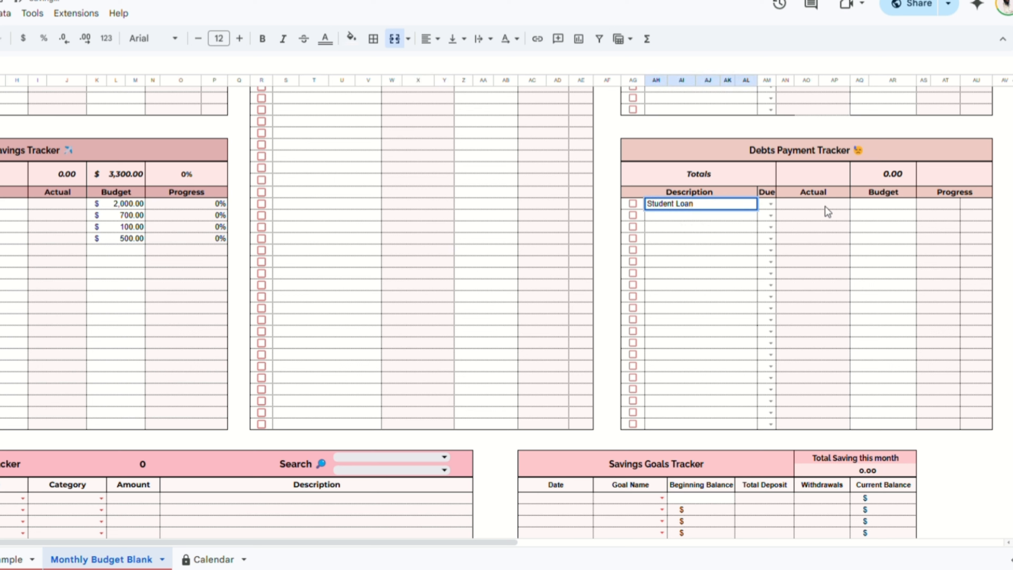
pyautogui.click(770, 204)
pyautogui.click(770, 379)
pyautogui.click(893, 204)
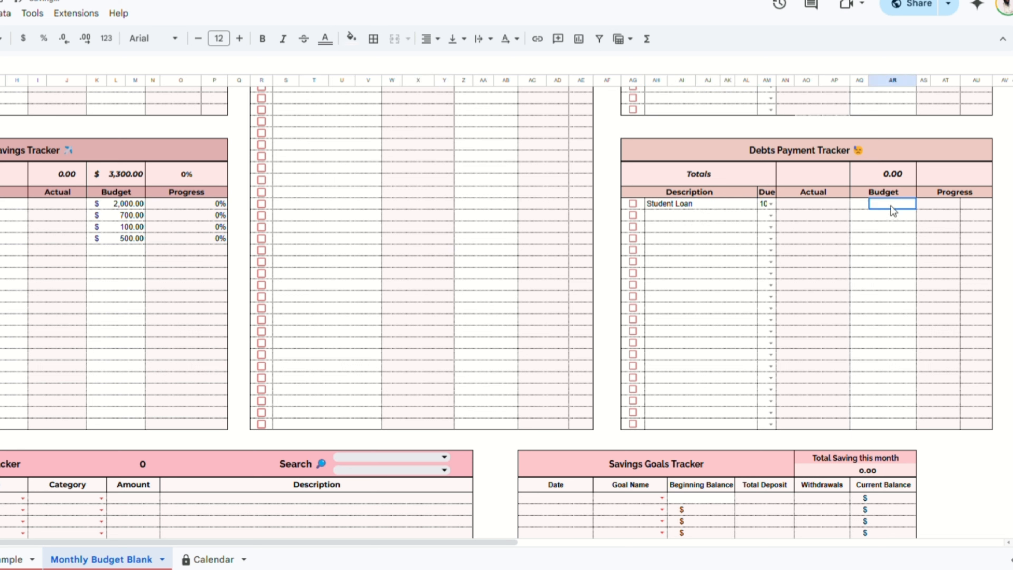
pyautogui.write('450')
pyautogui.press('Return')
# Add Credit Card as the second debt with due day 11 and a budget of 650.
pyautogui.click(673, 217)
pyautogui.write('Card')
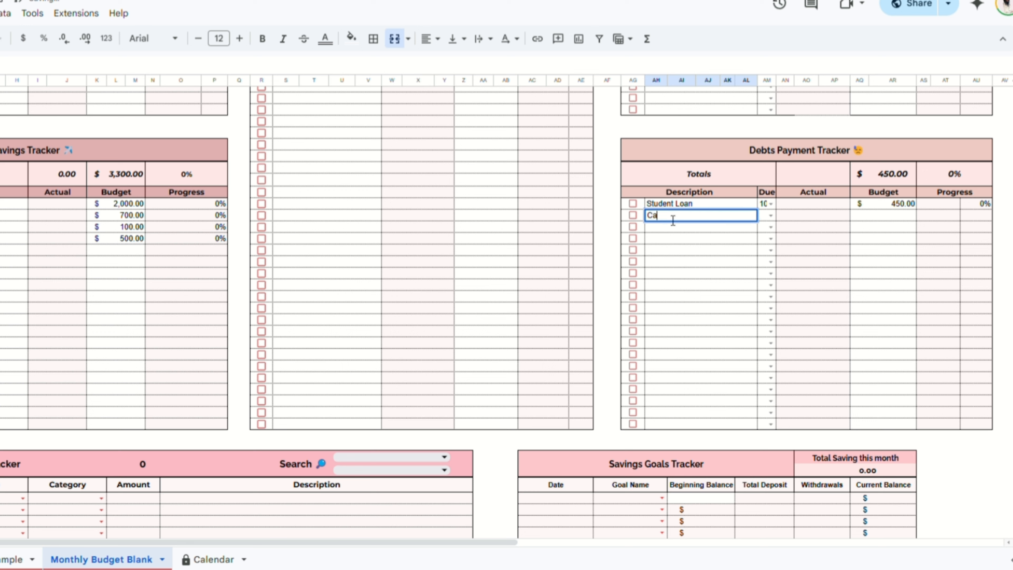
pyautogui.click(772, 215)
pyautogui.click(770, 429)
pyautogui.click(917, 217)
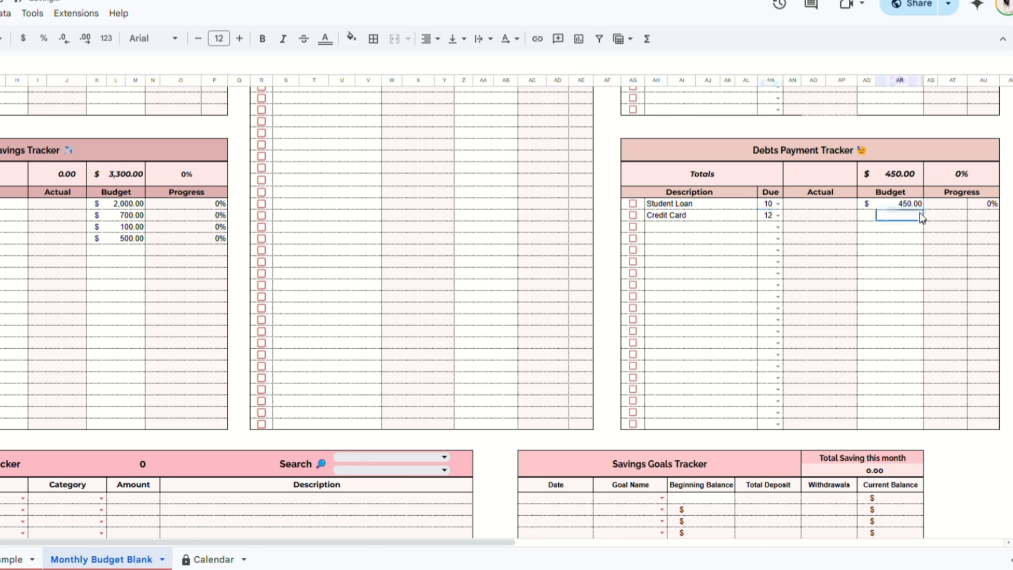
pyautogui.click(778, 216)
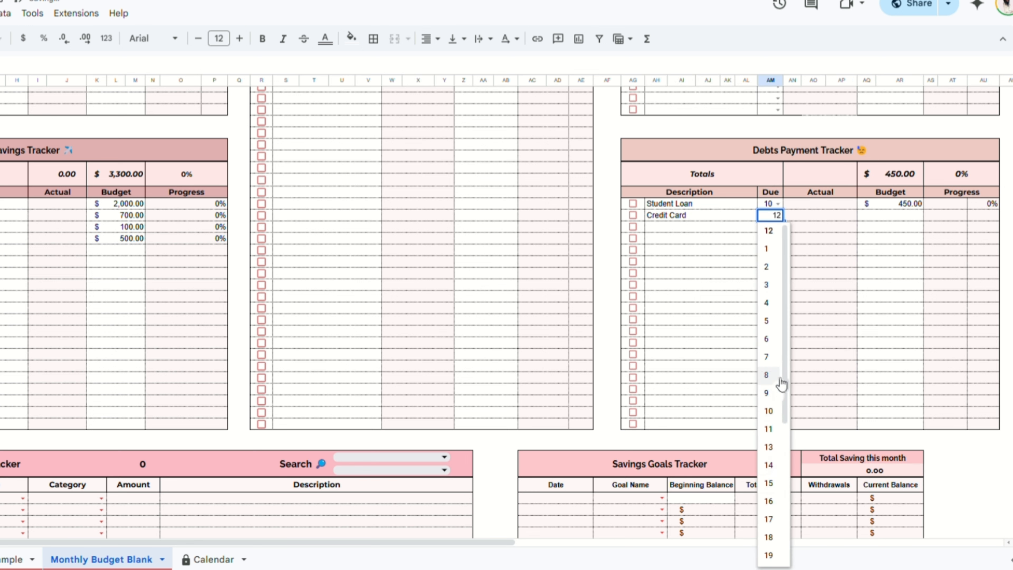
pyautogui.click(777, 435)
pyautogui.click(914, 217)
pyautogui.write('650')
pyautogui.press('Return')
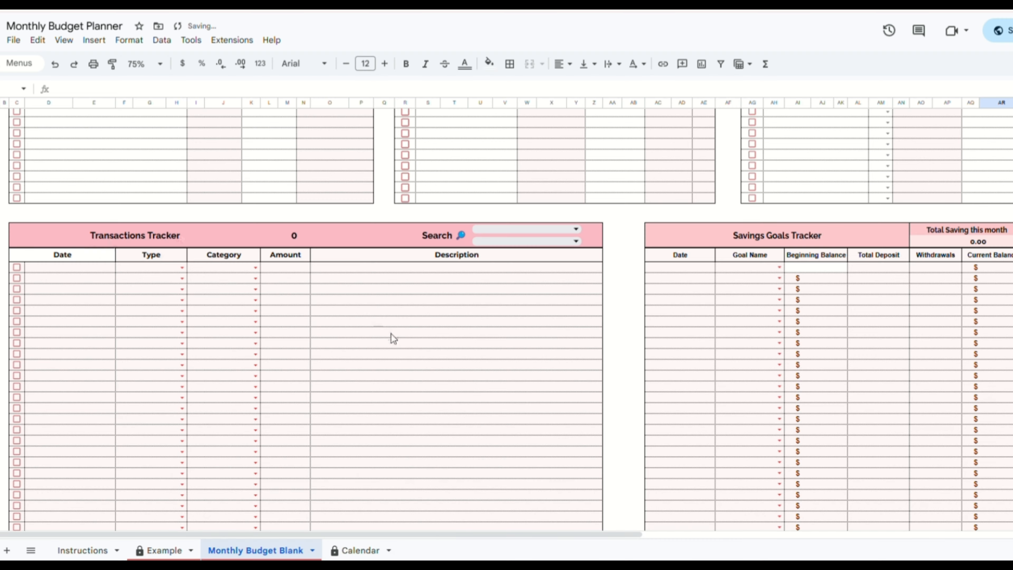
# Record the first transaction in the Transactions Tracker: 02/01/2025, Expenses, Petrol, 20.40.
pyautogui.scroll(-2, 390, 335)
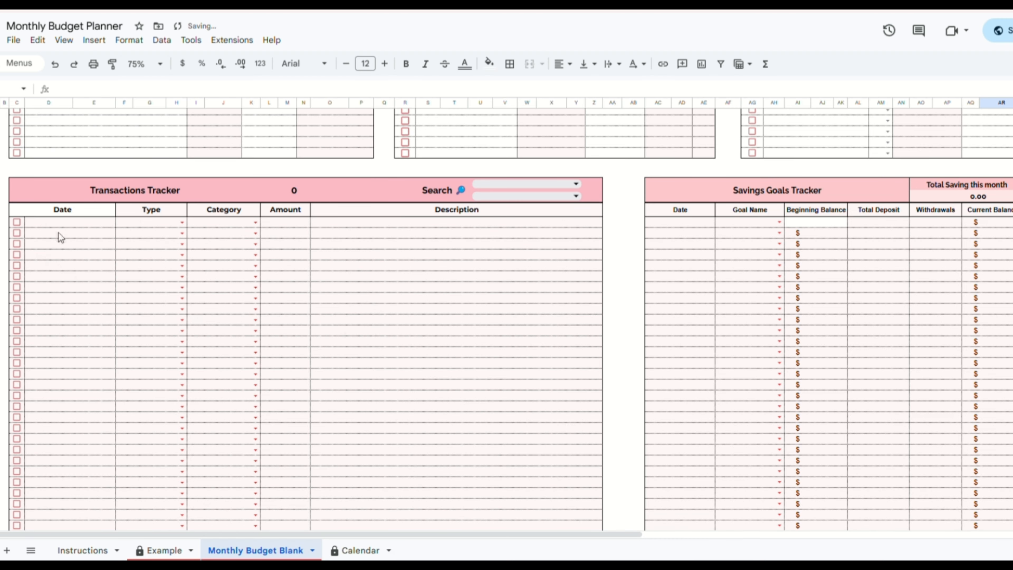
pyautogui.click(65, 225)
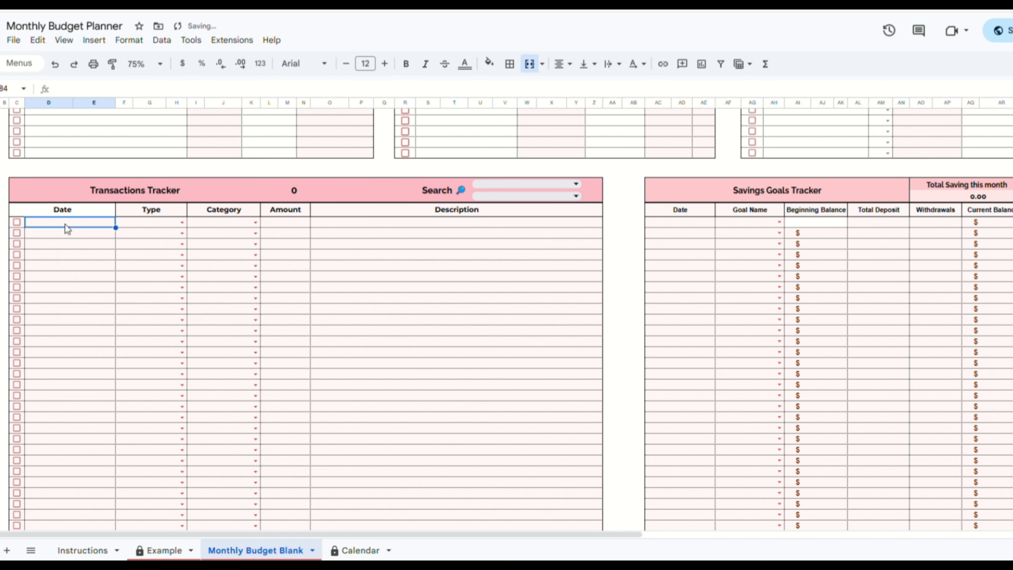
pyautogui.doubleClick(65, 224)
pyautogui.click(89, 278)
pyautogui.click(182, 222)
pyautogui.click(140, 254)
pyautogui.click(256, 223)
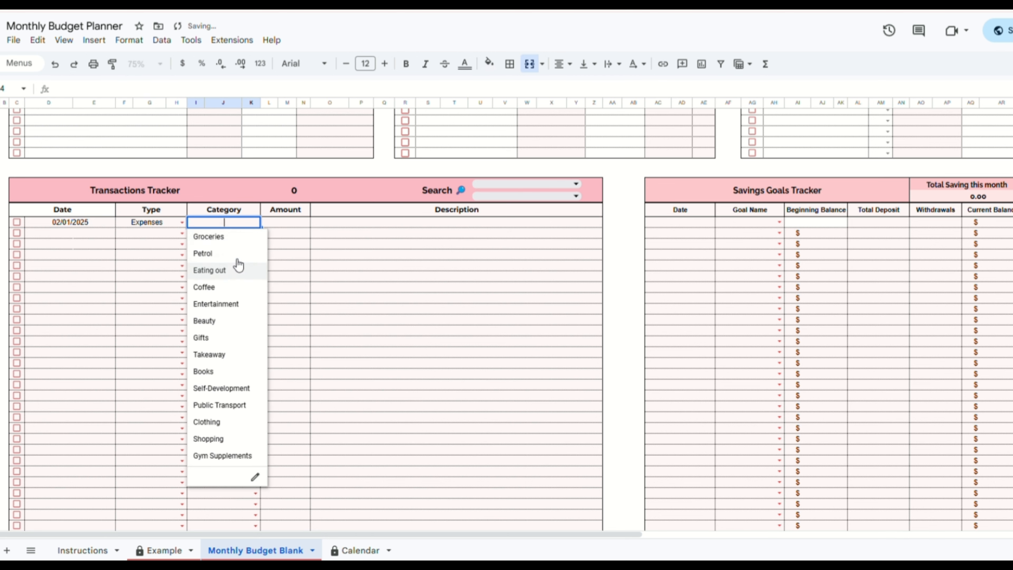
pyautogui.click(206, 254)
pyautogui.click(295, 224)
pyautogui.write('20.40')
# Record a 02/01/2025 Expenses transaction for Public Transport of 10 and fill in its description with the place visited.
pyautogui.doubleClick(59, 233)
pyautogui.click(183, 233)
pyautogui.click(257, 233)
pyautogui.click(224, 416)
pyautogui.click(301, 235)
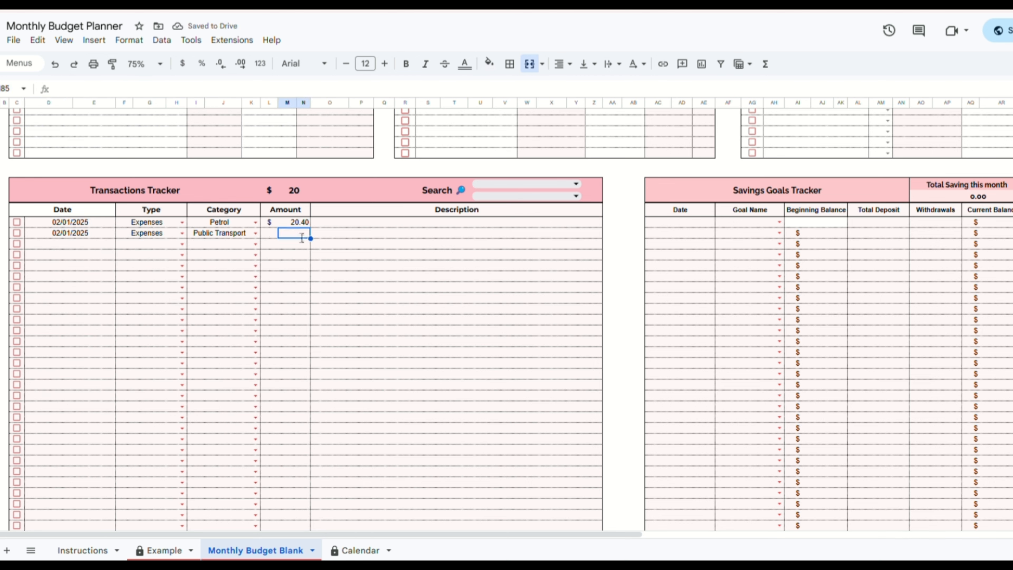
pyautogui.write('10')
pyautogui.click(374, 235)
pyautogui.write("Morag's House")
# Record a 03/01/2025 Income transaction for Salary 1 with an amount of 1050.
pyautogui.doubleClick(85, 246)
pyautogui.click(106, 300)
pyautogui.click(182, 244)
pyautogui.click(146, 258)
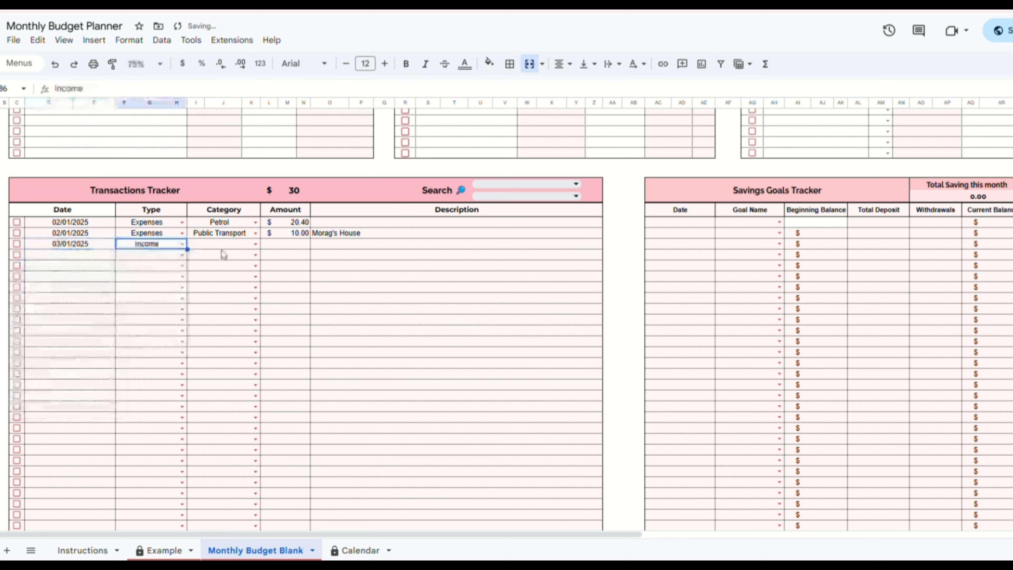
pyautogui.click(256, 245)
pyautogui.click(219, 258)
pyautogui.click(303, 247)
pyautogui.write('1050')
# Record a 05/01/2025 Income transaction for Salary 2 with an amount of 850.
pyautogui.doubleClick(70, 255)
pyautogui.click(18, 335)
pyautogui.click(183, 255)
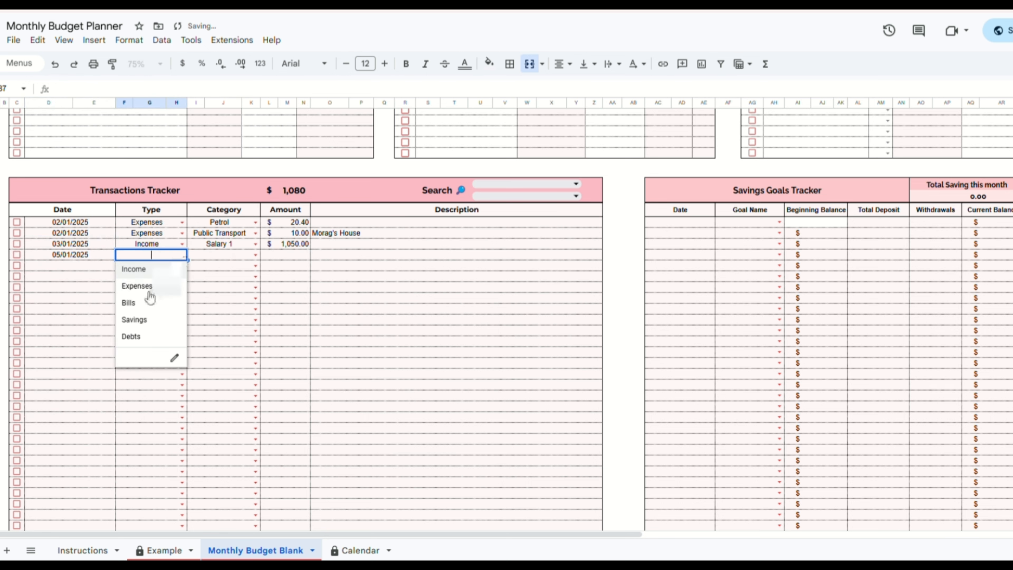
pyautogui.click(146, 269)
pyautogui.click(256, 255)
pyautogui.click(219, 279)
pyautogui.click(294, 256)
pyautogui.write('850')
# Record a 06/01/2025 Bills transaction for Electricity with an amount of 65.
pyautogui.doubleClick(73, 271)
pyautogui.click(33, 341)
pyautogui.click(182, 266)
pyautogui.click(146, 297)
pyautogui.click(256, 266)
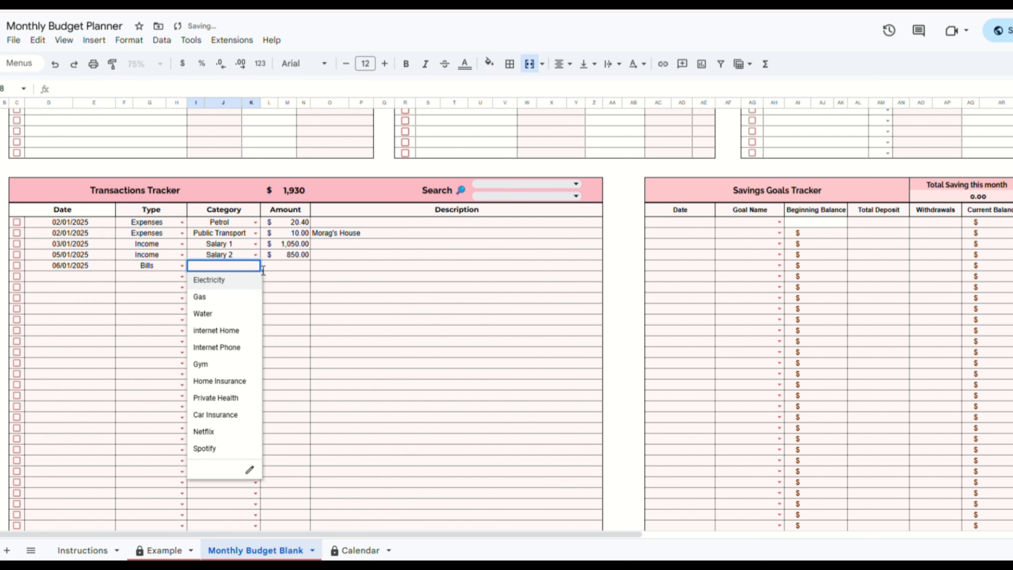
pyautogui.click(220, 281)
pyautogui.click(301, 266)
pyautogui.write('65')
pyautogui.press('Return')
# Review the actual amounts in the income, expenses and bills trackers and in the monthly summary charts.
pyautogui.scroll(12, 557, 268)
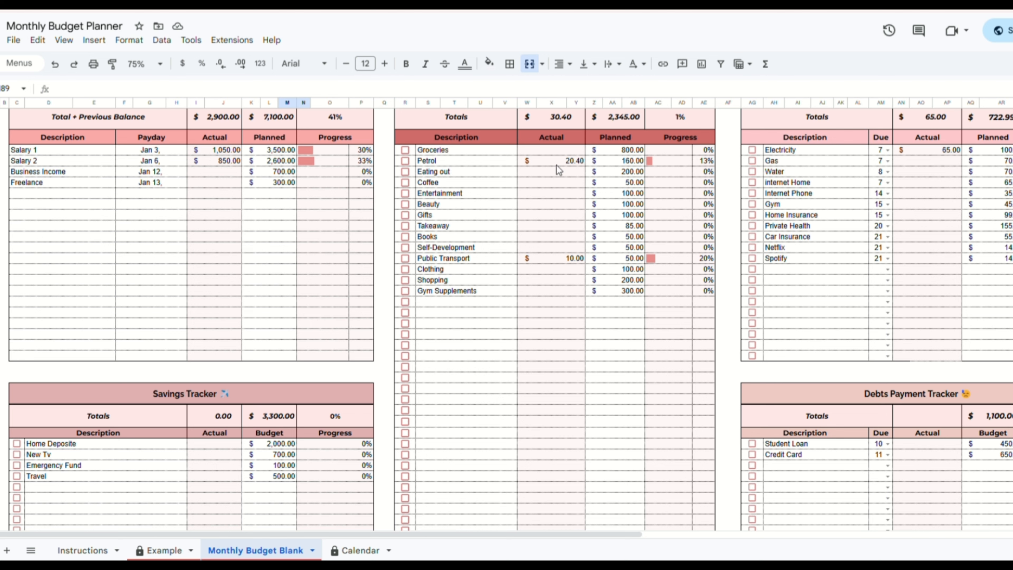
pyautogui.scroll(5, 597, 281)
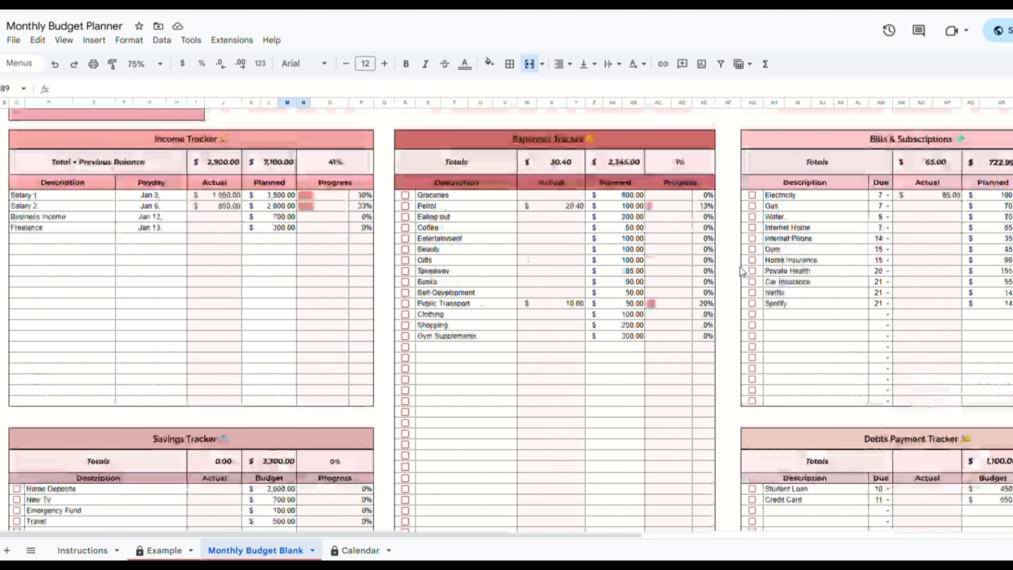
pyautogui.scroll(5, 741, 272)
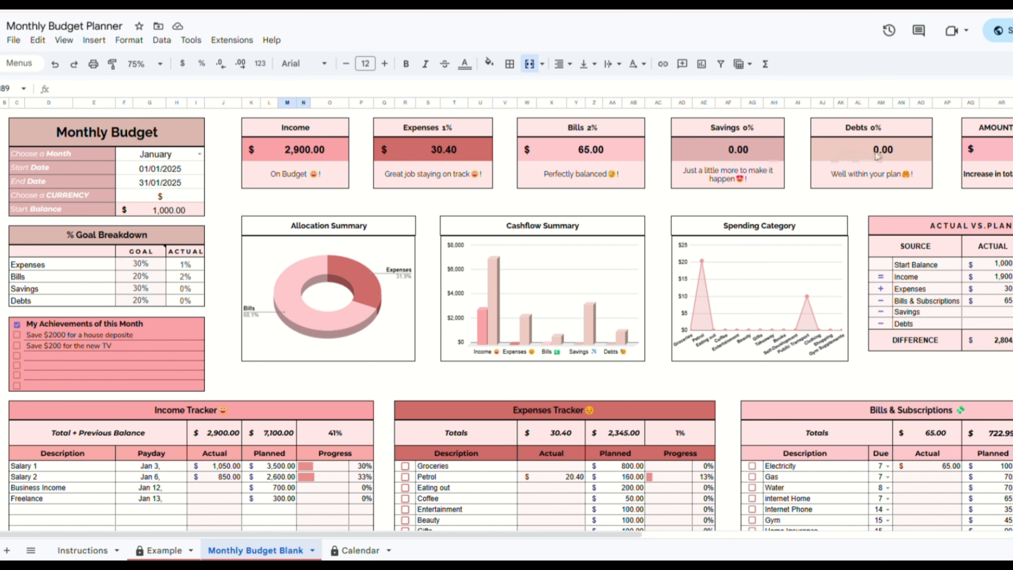
# Record a 06/01/2025 Bills transaction for Netflix with an amount of 14.99.
pyautogui.scroll(-15, 651, 240)
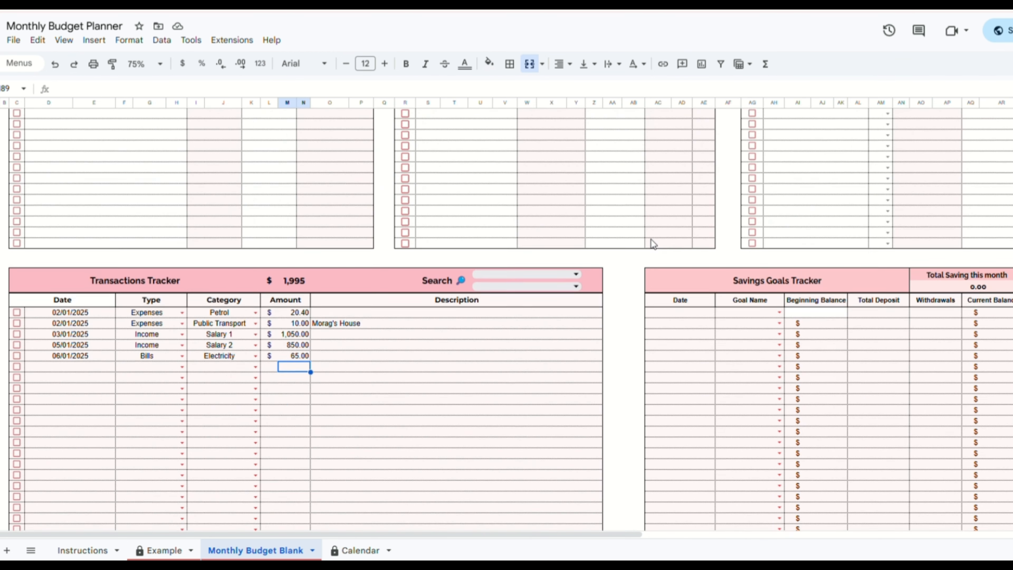
pyautogui.click(72, 234)
pyautogui.doubleClick(72, 233)
pyautogui.click(24, 305)
pyautogui.click(153, 231)
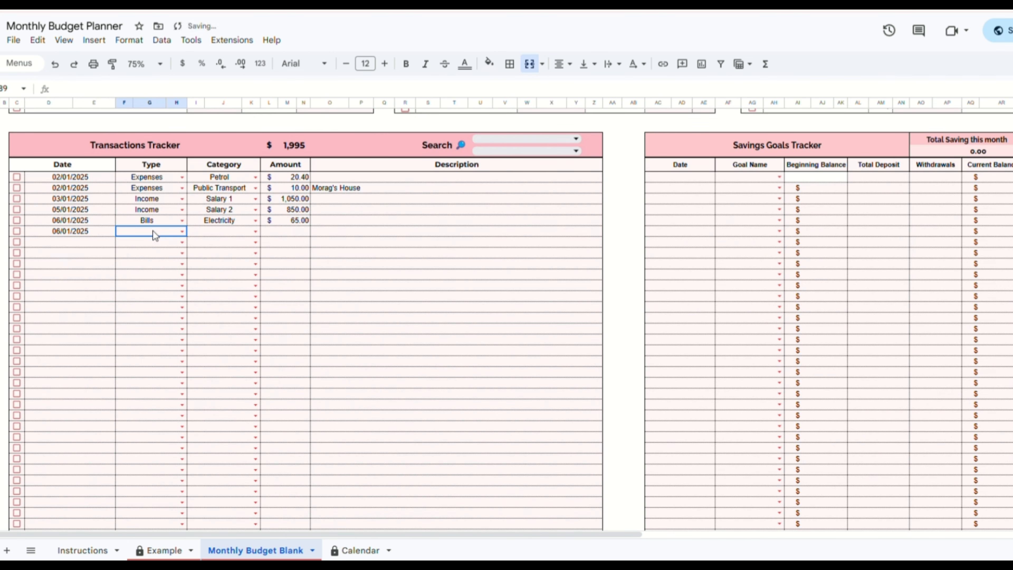
pyautogui.click(183, 232)
pyautogui.click(162, 281)
pyautogui.click(256, 232)
pyautogui.click(216, 397)
pyautogui.click(293, 233)
pyautogui.write('14.99')
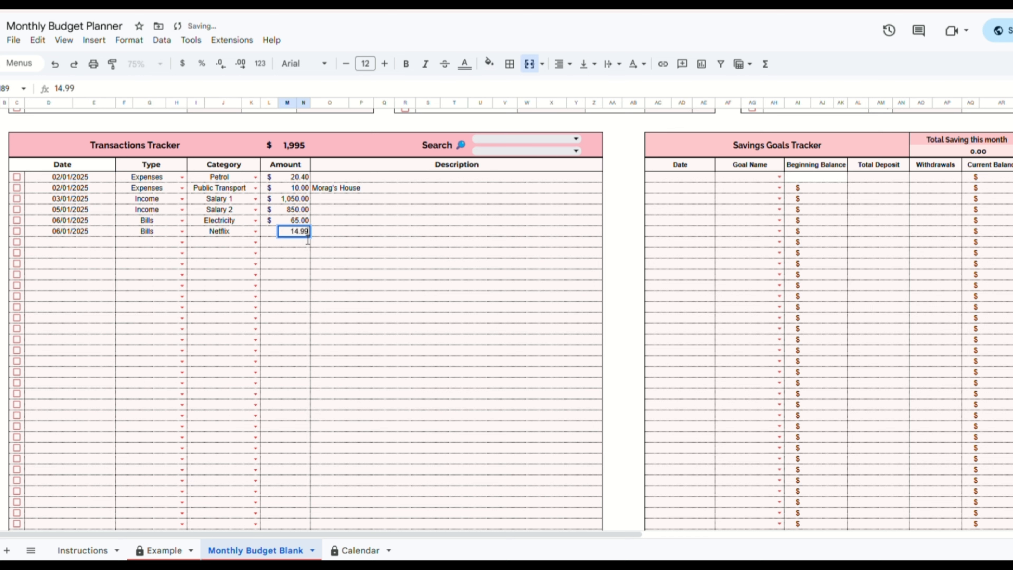
# Record a 07/01/2025 Bills transaction for Gym with an amount of 45.
pyautogui.doubleClick(86, 245)
pyautogui.click(42, 316)
pyautogui.click(142, 243)
pyautogui.click(183, 242)
pyautogui.click(161, 291)
pyautogui.click(249, 243)
pyautogui.click(255, 243)
pyautogui.click(216, 423)
pyautogui.click(293, 242)
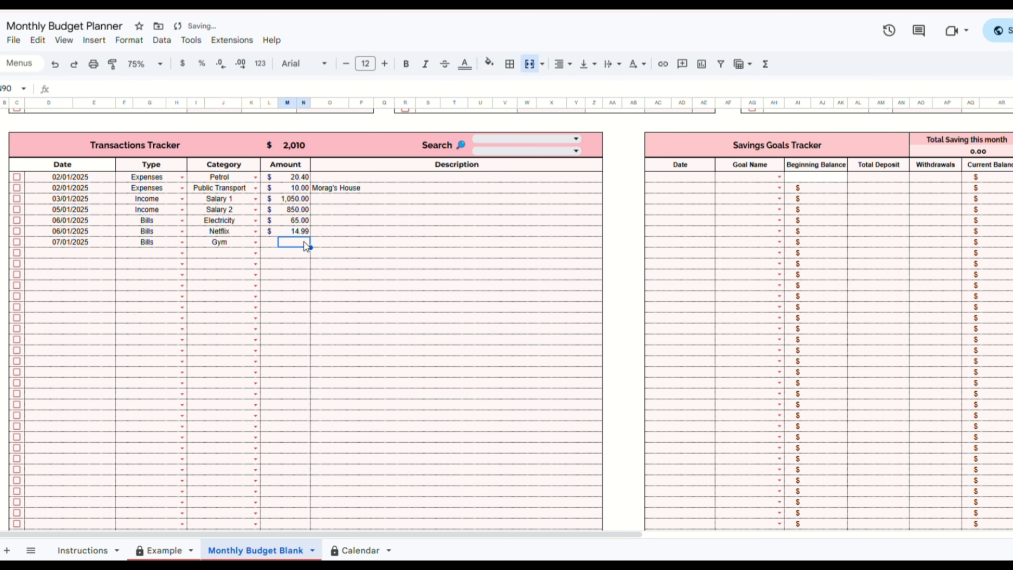
pyautogui.write('45')
# Record a 07/01/2025 Savings transaction for Home Deposite with an amount of 200.
pyautogui.click(83, 252)
pyautogui.doubleClick(84, 253)
pyautogui.click(42, 327)
pyautogui.click(176, 254)
pyautogui.click(182, 253)
pyautogui.click(161, 320)
pyautogui.click(257, 253)
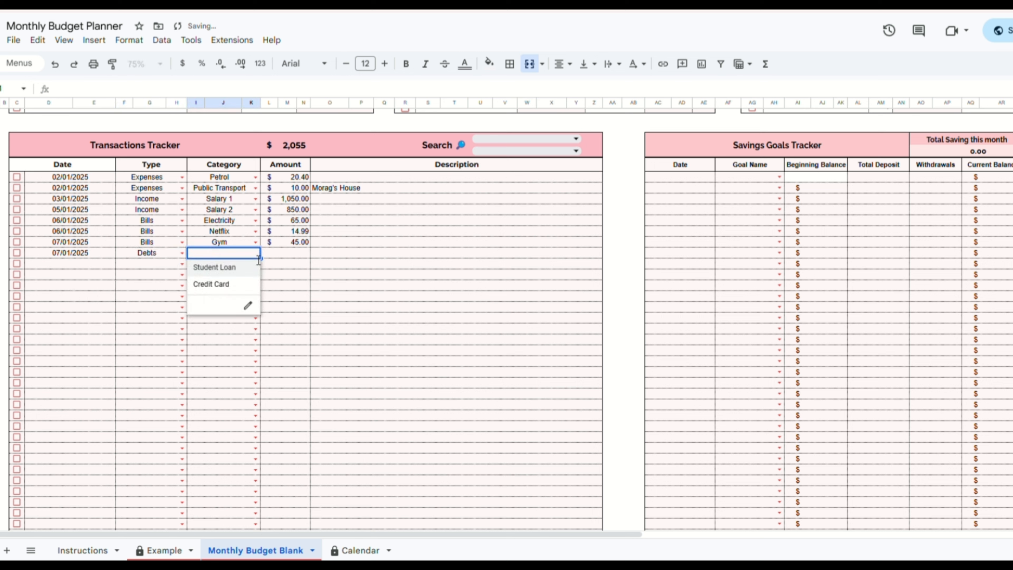
pyautogui.click(182, 253)
pyautogui.click(134, 318)
pyautogui.click(255, 253)
pyautogui.click(215, 267)
pyautogui.click(293, 253)
pyautogui.write('200')
pyautogui.click(305, 264)
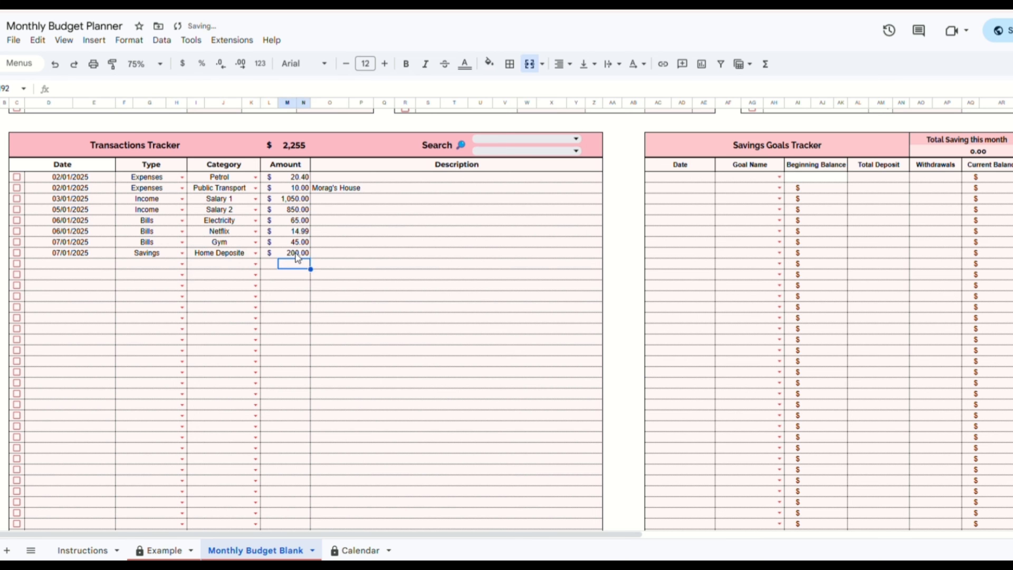
# Record a 07/01/2025 Debts transaction for Credit Card with an amount of 500.
pyautogui.click(181, 264)
pyautogui.click(131, 345)
pyautogui.click(256, 264)
pyautogui.click(210, 294)
pyautogui.click(288, 264)
pyautogui.write('500')
pyautogui.click(290, 275)
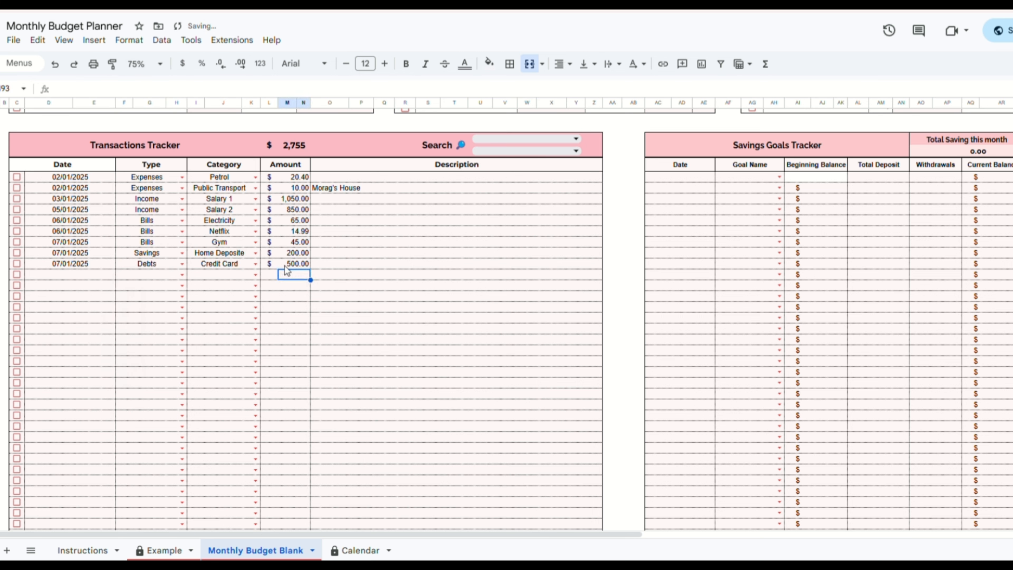
# Record an 08/01/2025 Expenses transaction for Groceries with an amount of 150.
pyautogui.doubleClick(70, 275)
pyautogui.click(70, 347)
pyautogui.click(181, 274)
pyautogui.click(161, 307)
pyautogui.click(256, 275)
pyautogui.click(235, 290)
pyautogui.click(295, 275)
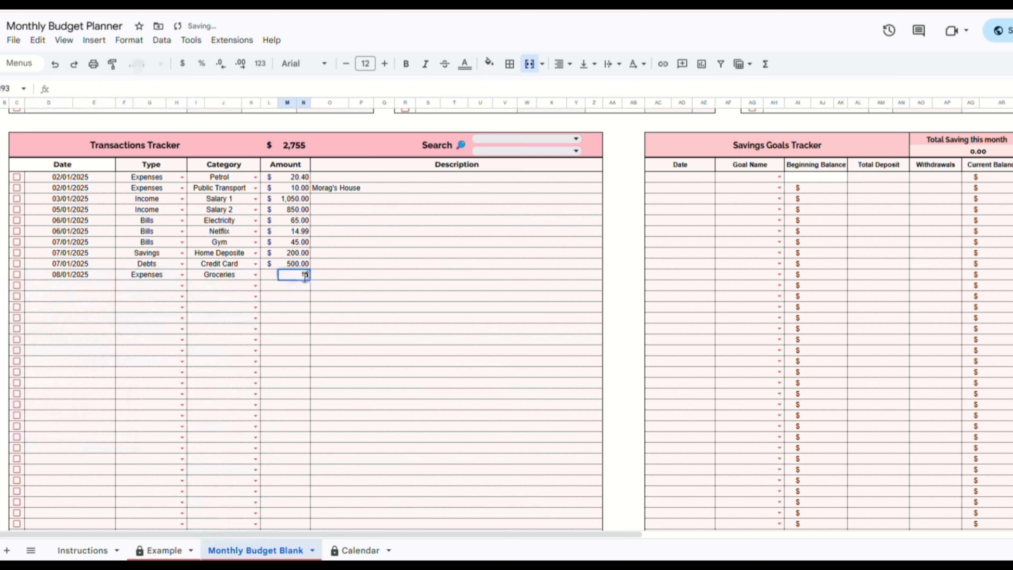
pyautogui.write('150')
# Record an 08/01/2025 Expenses transaction for Coffee with an amount of 7.
pyautogui.click(71, 286)
pyautogui.doubleClick(70, 285)
pyautogui.click(70, 357)
pyautogui.click(182, 286)
pyautogui.click(162, 318)
pyautogui.click(255, 286)
pyautogui.click(223, 354)
pyautogui.click(301, 285)
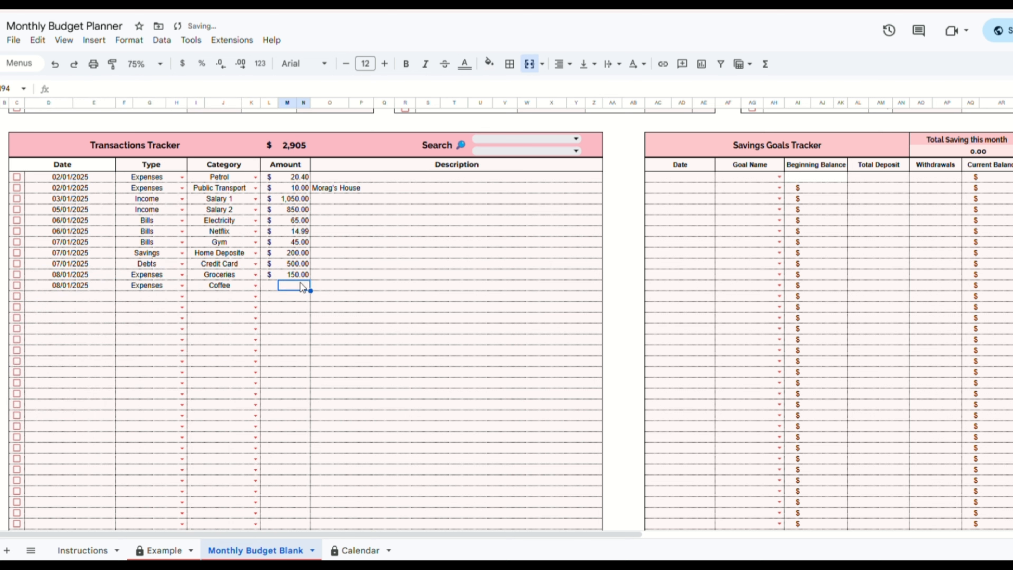
pyautogui.write('7')
# Record an 08/01/2025 Expenses transaction for Beauty of 70 with the description Nails.
pyautogui.doubleClick(70, 296)
pyautogui.click(52, 351)
pyautogui.click(181, 296)
pyautogui.click(161, 328)
pyautogui.click(255, 297)
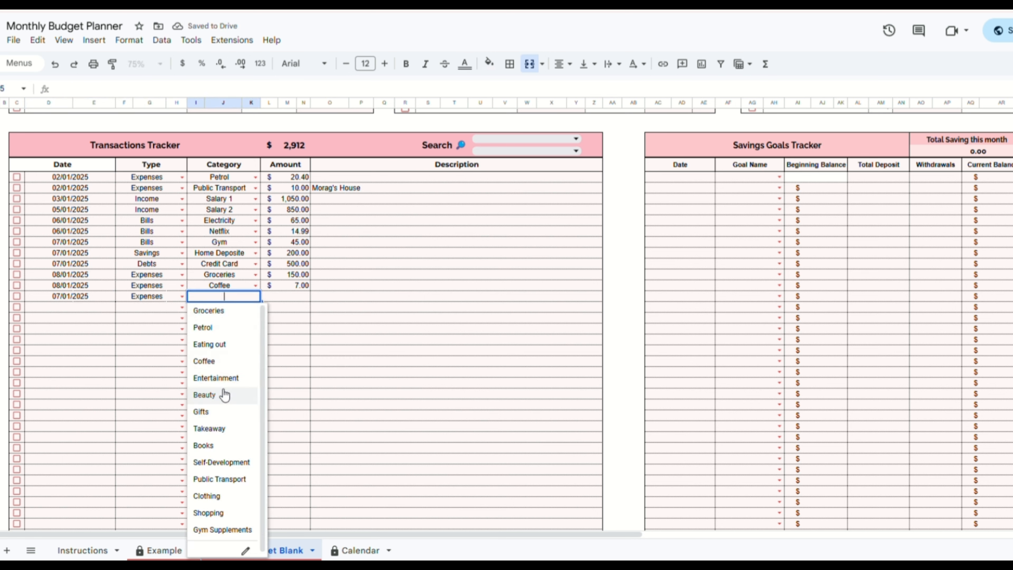
pyautogui.click(223, 394)
pyautogui.click(297, 296)
pyautogui.write('70')
pyautogui.click(324, 297)
pyautogui.write('Nails')
pyautogui.doubleClick(78, 297)
pyautogui.click(71, 368)
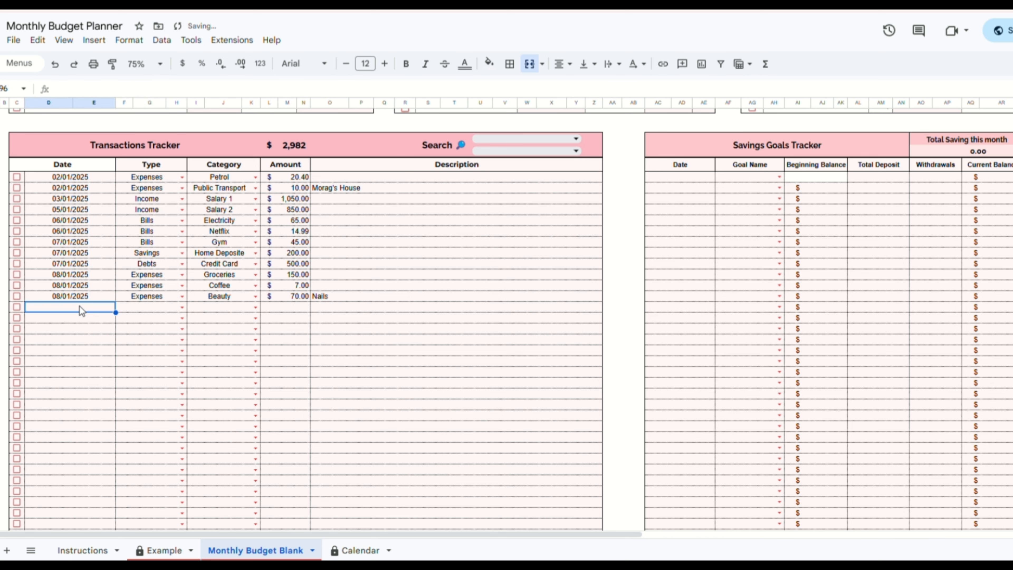
# Record a 09/01/2025 Debts transaction for Student Loan with an amount of 450.
pyautogui.doubleClick(79, 309)
pyautogui.click(89, 378)
pyautogui.click(149, 307)
pyautogui.click(181, 307)
pyautogui.click(156, 370)
pyautogui.click(230, 309)
pyautogui.click(255, 307)
pyautogui.click(224, 340)
pyautogui.click(289, 309)
pyautogui.write('450')
pyautogui.press('Return')
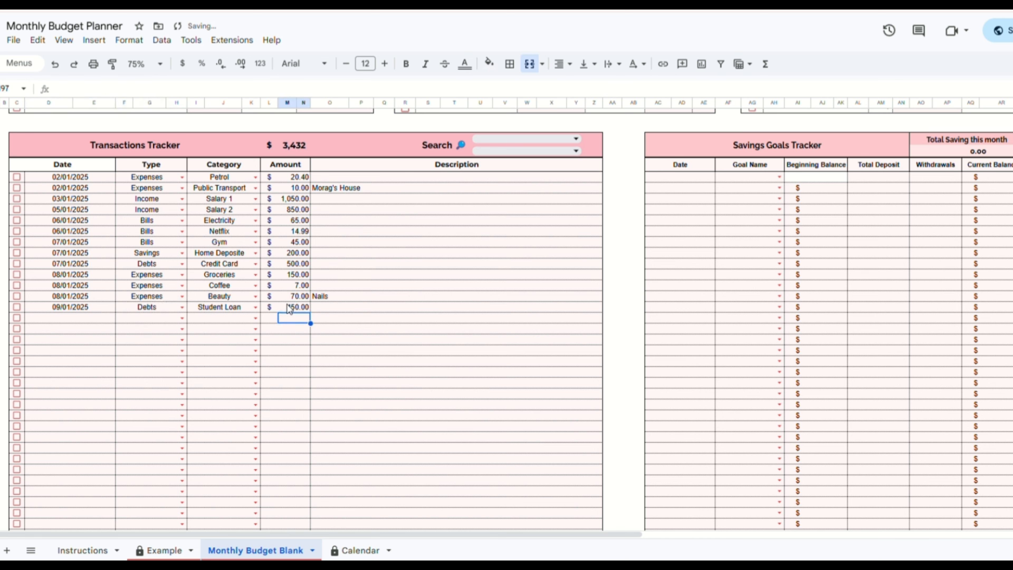
# Record a 09/01/2025 Debts transaction for Credit Card with an amount of 50.
pyautogui.doubleClick(75, 319)
pyautogui.click(89, 389)
pyautogui.click(182, 318)
pyautogui.click(131, 399)
pyautogui.click(255, 319)
pyautogui.click(224, 333)
pyautogui.click(290, 320)
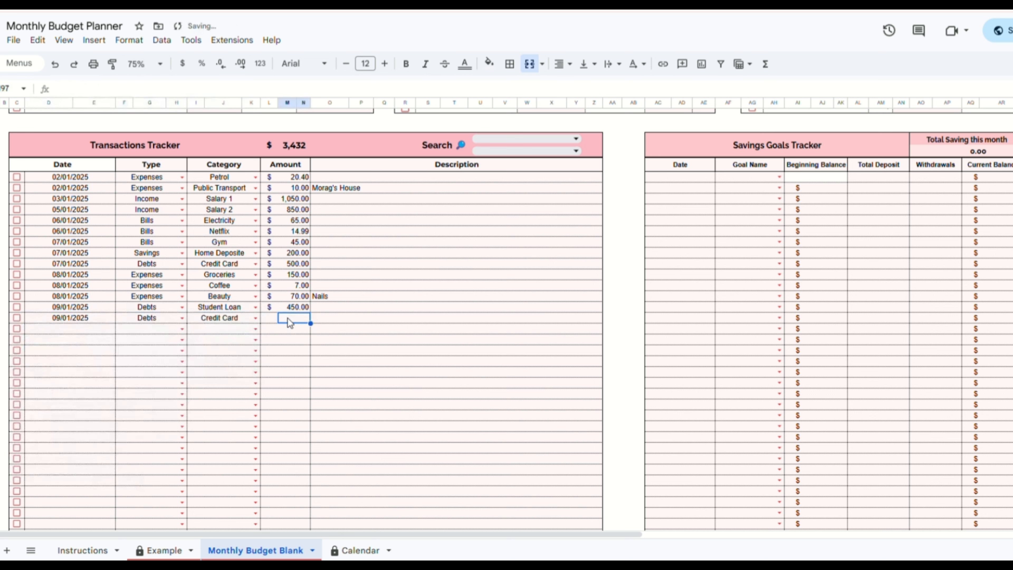
pyautogui.write('50')
# Record a 10/01/2025 Income transaction for Salary 1 with an amount of 1,050.
pyautogui.doubleClick(67, 332)
pyautogui.click(104, 401)
pyautogui.click(182, 329)
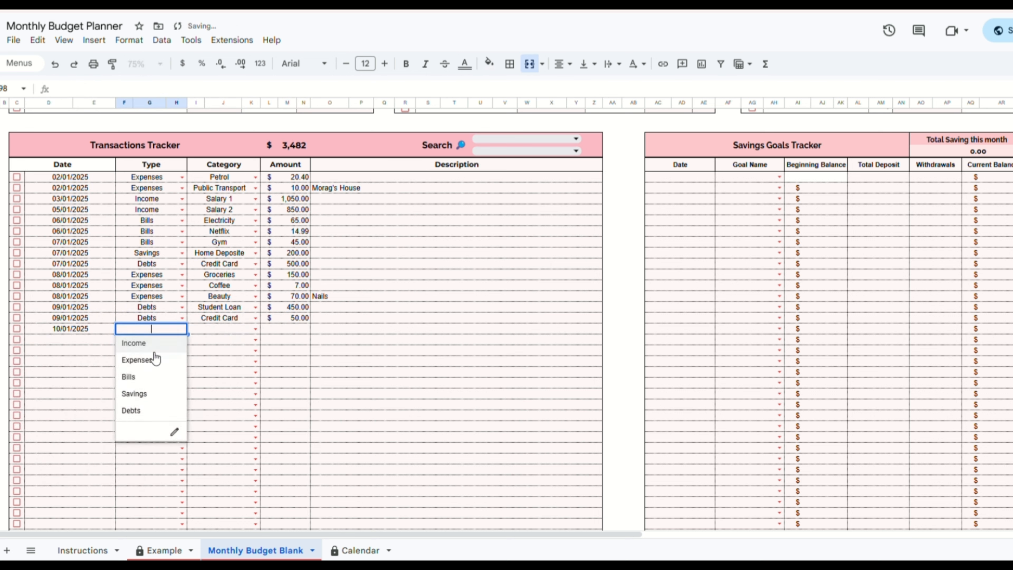
pyautogui.click(136, 343)
pyautogui.click(256, 329)
pyautogui.click(214, 343)
pyautogui.click(284, 332)
pyautogui.write('1050')
# Record a 10/01/2025 Expenses transaction for Eating out with an amount of 65.
pyautogui.doubleClick(69, 340)
pyautogui.click(104, 413)
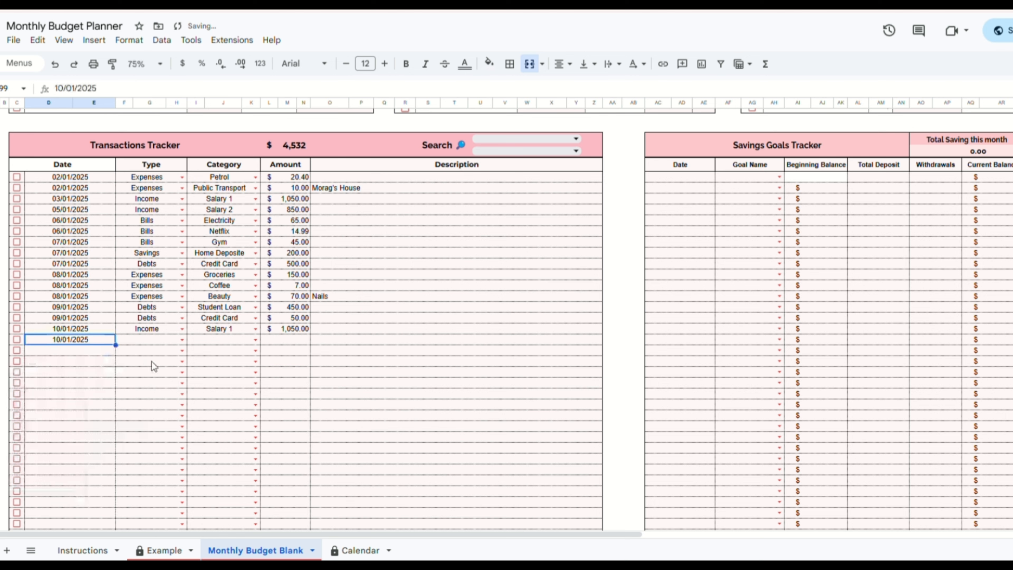
pyautogui.click(182, 339)
pyautogui.click(139, 371)
pyautogui.click(240, 341)
pyautogui.click(256, 340)
pyautogui.click(218, 387)
pyautogui.click(301, 340)
pyautogui.write('65')
# Record a 10/01/2025 Expenses transaction for Entertainment with an amount of 35.
pyautogui.click(68, 351)
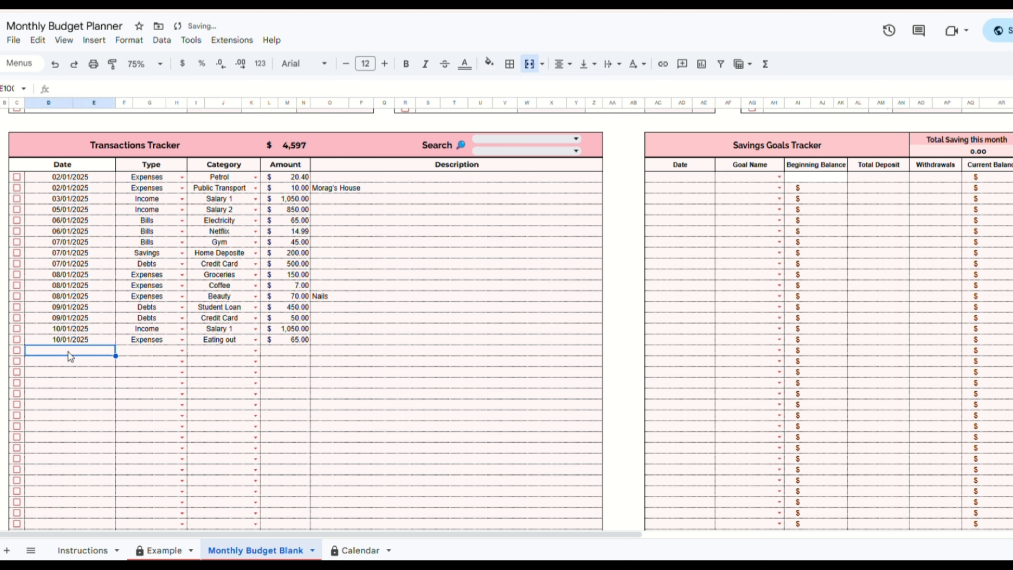
pyautogui.doubleClick(70, 352)
pyautogui.click(105, 423)
pyautogui.click(183, 350)
pyautogui.click(139, 381)
pyautogui.click(255, 351)
pyautogui.click(218, 430)
pyautogui.click(302, 353)
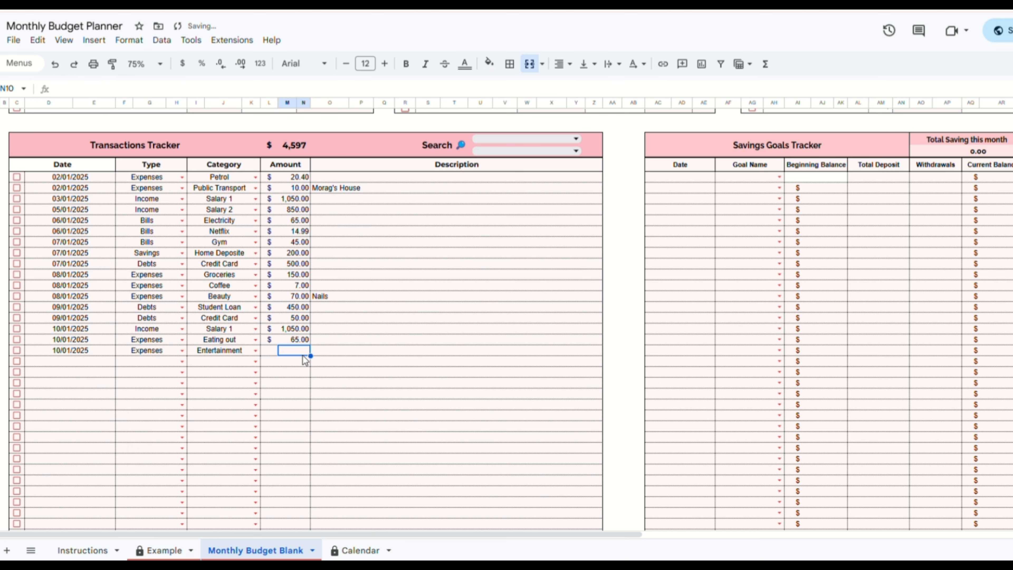
pyautogui.write('35')
pyautogui.press('Return')
# Record a 10/01/2025 Expenses transaction for Books with an amount of 15.
pyautogui.doubleClick(70, 362)
pyautogui.click(105, 434)
pyautogui.click(182, 361)
pyautogui.click(140, 392)
pyautogui.click(256, 362)
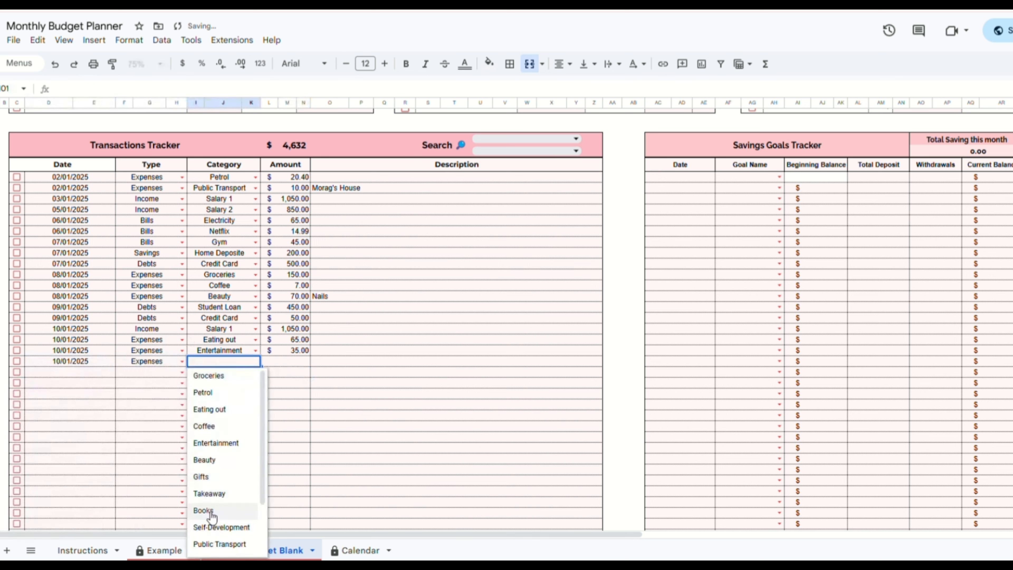
pyautogui.click(210, 513)
pyautogui.click(299, 362)
pyautogui.write('15')
# Record an 11/01/2025 Expenses transaction for Groceries with an amount of 119.
pyautogui.doubleClick(69, 374)
pyautogui.click(125, 444)
pyautogui.click(182, 372)
pyautogui.click(140, 403)
pyautogui.click(256, 373)
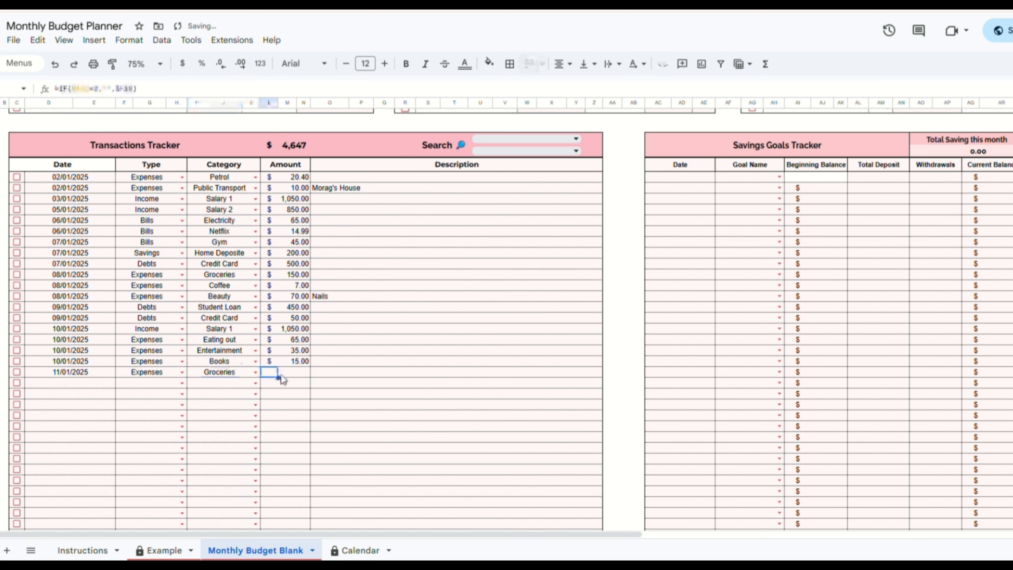
pyautogui.write('119')
# Record an 11/01/2025 Bills transaction for internet Home with an amount of 65.
pyautogui.doubleClick(68, 383)
pyautogui.click(124, 453)
pyautogui.click(182, 383)
pyautogui.click(140, 431)
pyautogui.click(256, 383)
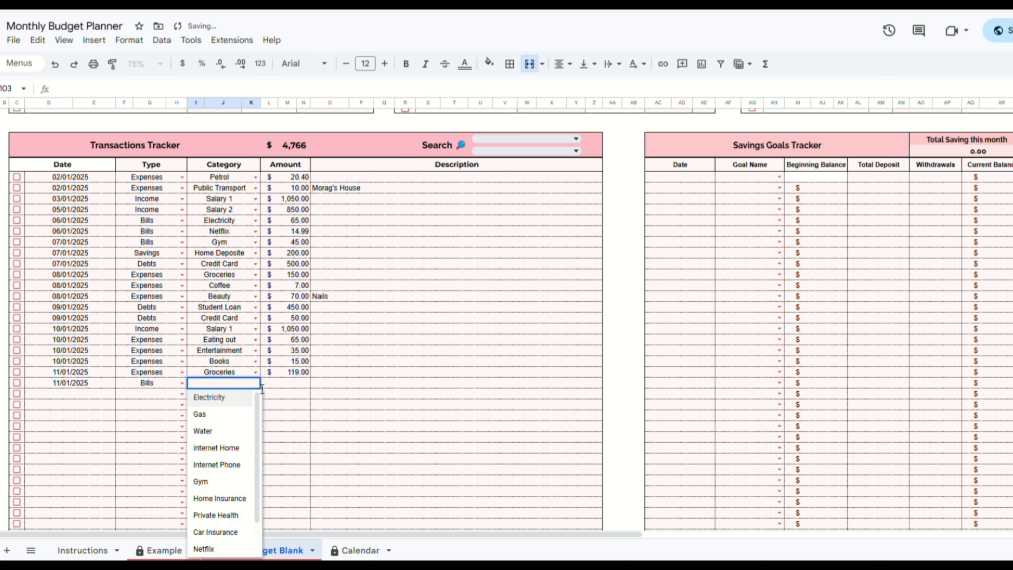
pyautogui.click(216, 448)
pyautogui.click(299, 383)
pyautogui.write('65')
# Record an 11/01/2025 Expenses transaction for Takeaway with an amount of 65.
pyautogui.doubleClick(68, 394)
pyautogui.click(182, 394)
pyautogui.click(139, 317)
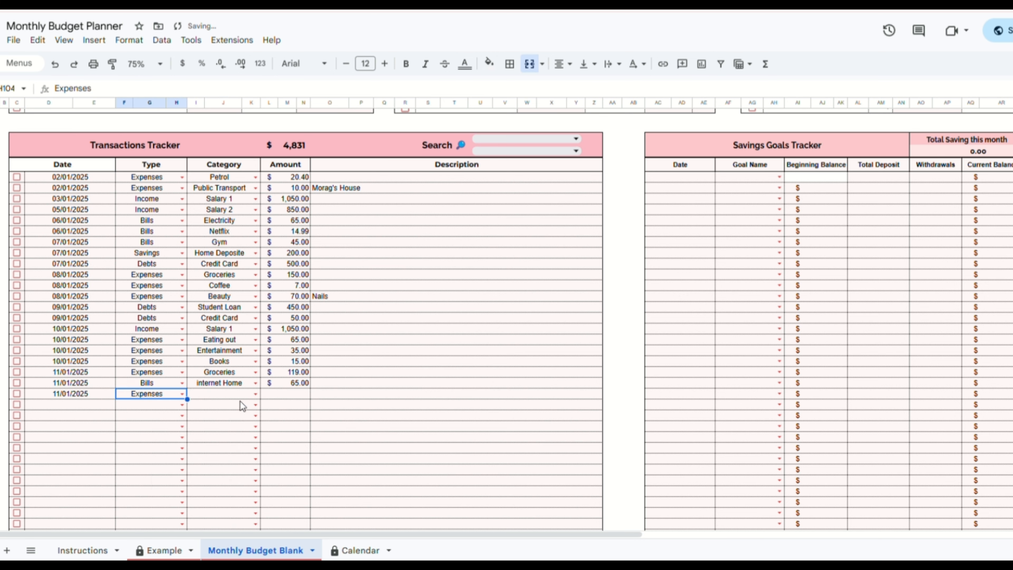
pyautogui.click(256, 394)
pyautogui.click(219, 527)
pyautogui.click(291, 394)
pyautogui.write('65')
# Record an 11/01/2025 Expenses transaction for Clothing with an amount of 35.
pyautogui.click(93, 405)
pyautogui.scroll(-3, 94, 408)
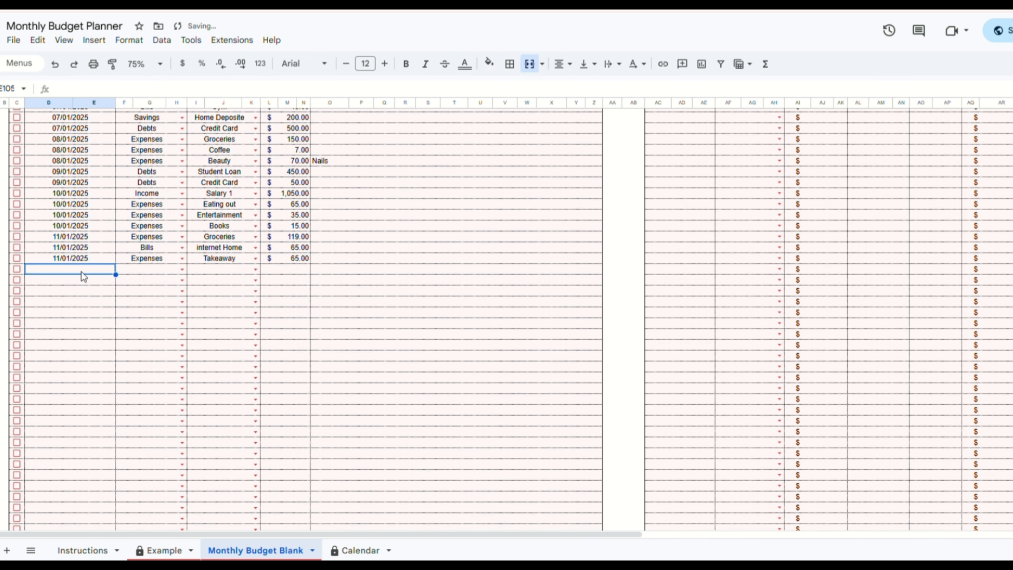
pyautogui.doubleClick(82, 272)
pyautogui.click(125, 342)
pyautogui.click(183, 269)
pyautogui.click(149, 302)
pyautogui.click(255, 269)
pyautogui.click(300, 271)
pyautogui.write('35')
# Record a 12/01/2025 Bills transaction for Home Insurance with an amount of 99.
pyautogui.click(73, 281)
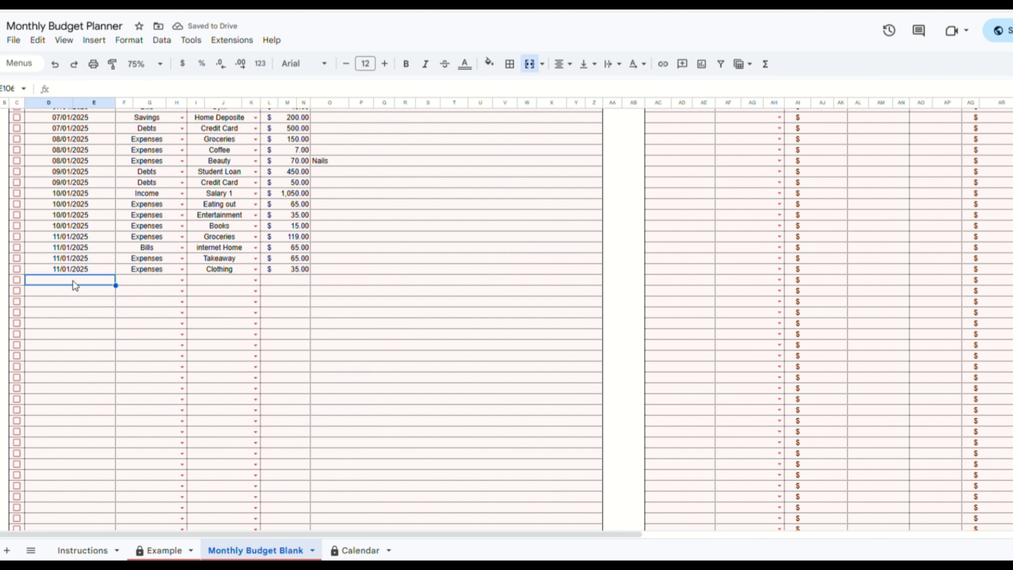
pyautogui.doubleClick(73, 281)
pyautogui.click(36, 366)
pyautogui.doubleClick(156, 281)
pyautogui.click(156, 329)
pyautogui.click(255, 280)
pyautogui.click(295, 282)
pyautogui.write('99')
# Record a 12/01/2025 Bills transaction for Private Health with an amount of 163.
pyautogui.click(85, 293)
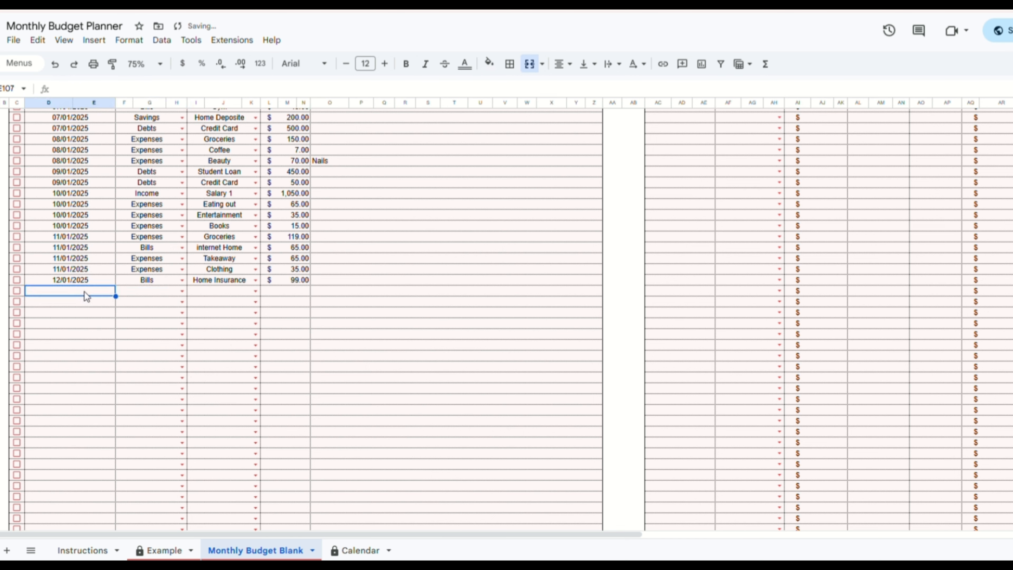
pyautogui.doubleClick(85, 292)
pyautogui.click(181, 292)
pyautogui.click(156, 339)
pyautogui.click(256, 292)
pyautogui.click(227, 423)
pyautogui.click(299, 294)
pyautogui.write('163')
# Record a 12/01/2025 Bills transaction for Spotify with an amount of 14.
pyautogui.click(96, 301)
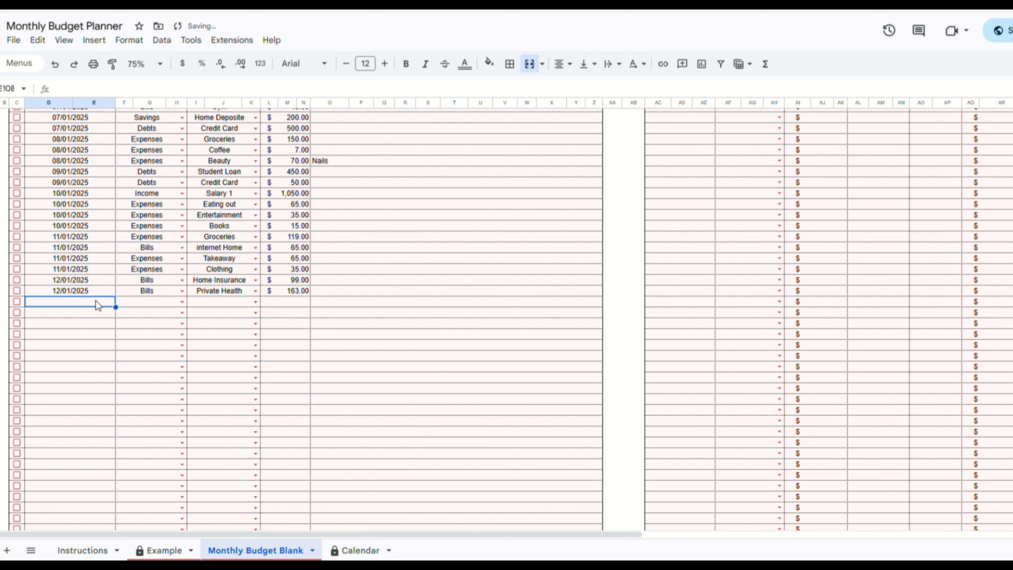
pyautogui.doubleClick(96, 302)
pyautogui.click(182, 302)
pyautogui.click(156, 350)
pyautogui.click(256, 303)
pyautogui.click(223, 484)
pyautogui.click(300, 305)
pyautogui.write('14')
# Record a 12/01/2025 Expenses transaction for Shopping of 75 with the description Home Decoration.
pyautogui.click(85, 311)
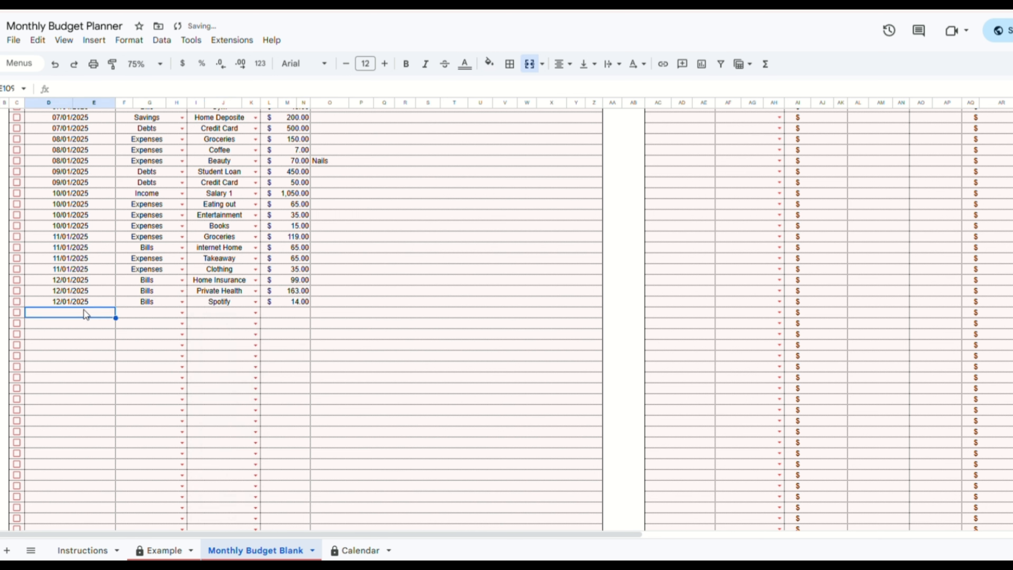
pyautogui.doubleClick(84, 311)
pyautogui.click(16, 403)
pyautogui.click(182, 313)
pyautogui.click(156, 377)
pyautogui.click(256, 313)
pyautogui.click(221, 529)
pyautogui.click(295, 311)
pyautogui.write('75')
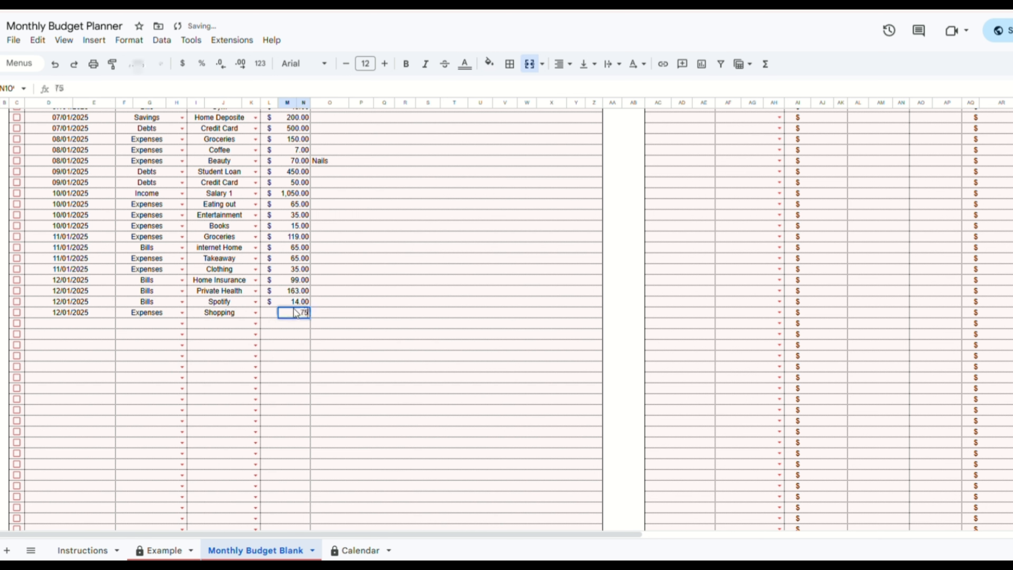
pyautogui.click(328, 313)
pyautogui.write('Home Decoration')
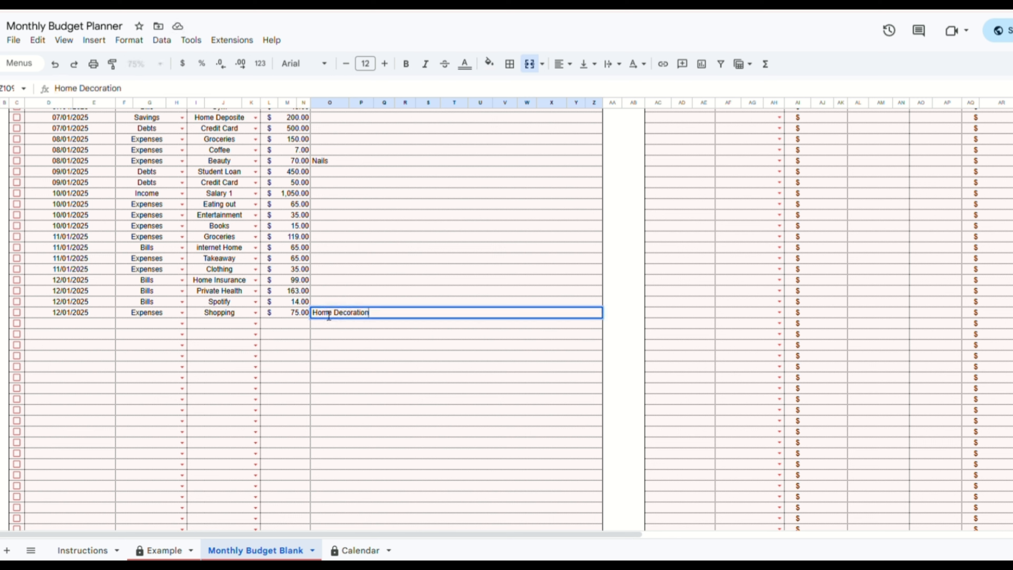
# Add the description Gladiator II to the Entertainment transaction and Kitchen Towels abs Bathrooms to the Clothing transaction.
pyautogui.click(335, 216)
pyautogui.write('Gladiator II')
pyautogui.click(328, 269)
pyautogui.write('Kitchen Towels abs Bathrooms')
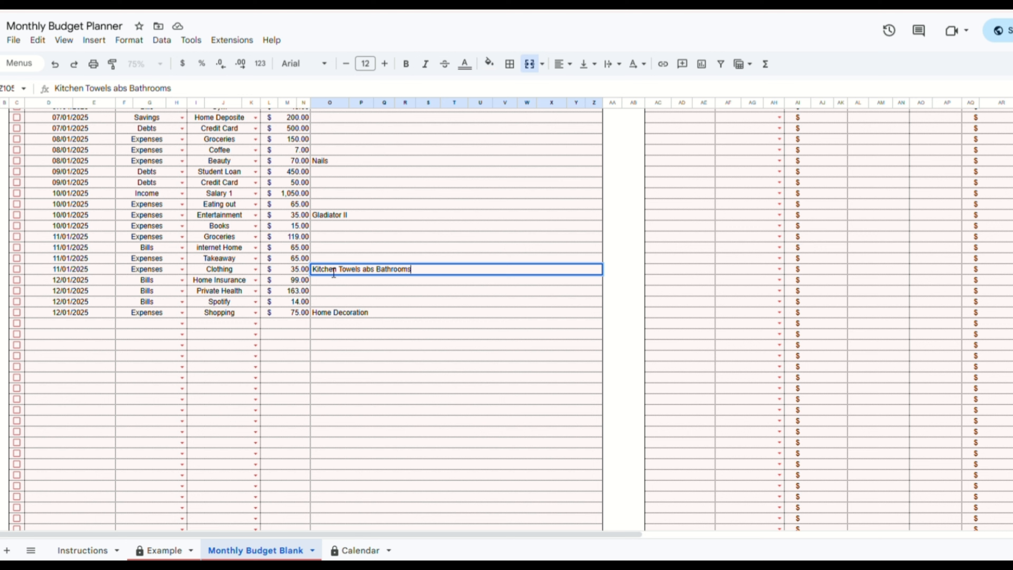
pyautogui.click(331, 323)
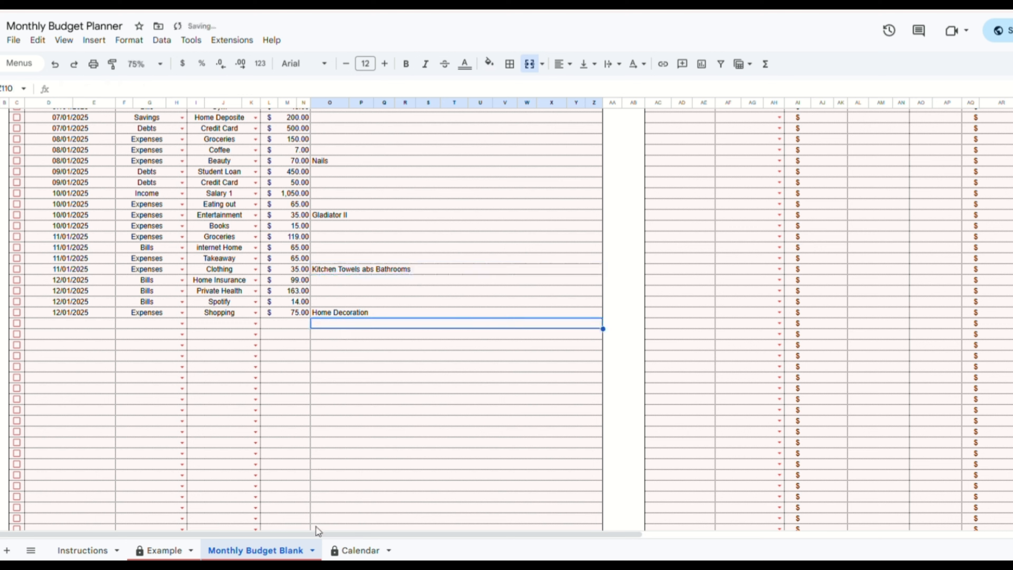
pyautogui.moveTo(319, 534); pyautogui.dragTo(318, 535)
# Record a 12/01/2025 Expenses transaction for Gifts of 7 with the description Birthday Card.
pyautogui.click(80, 325)
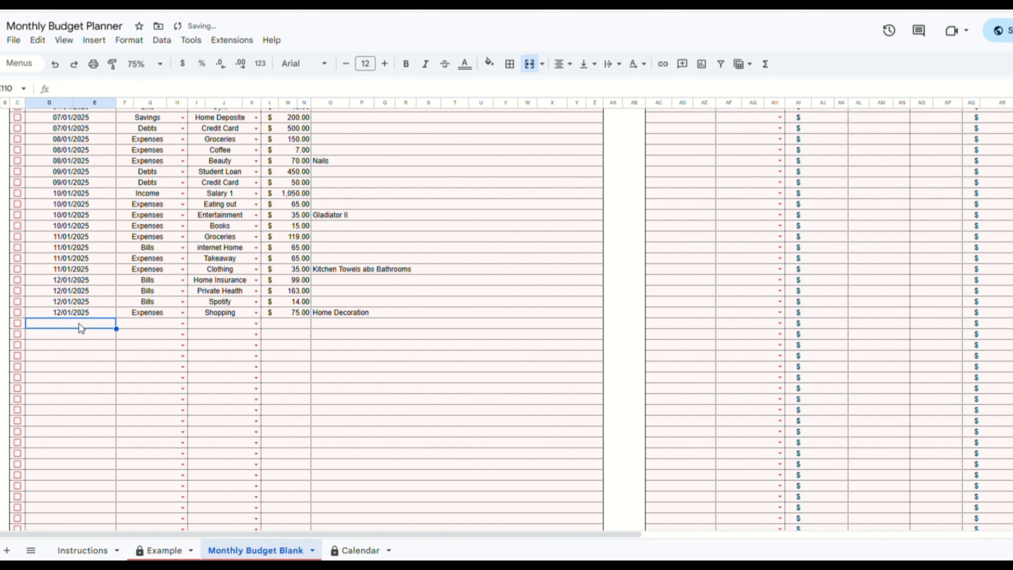
pyautogui.doubleClick(83, 325)
pyautogui.click(16, 412)
pyautogui.click(183, 324)
pyautogui.click(168, 356)
pyautogui.click(257, 324)
pyautogui.click(240, 421)
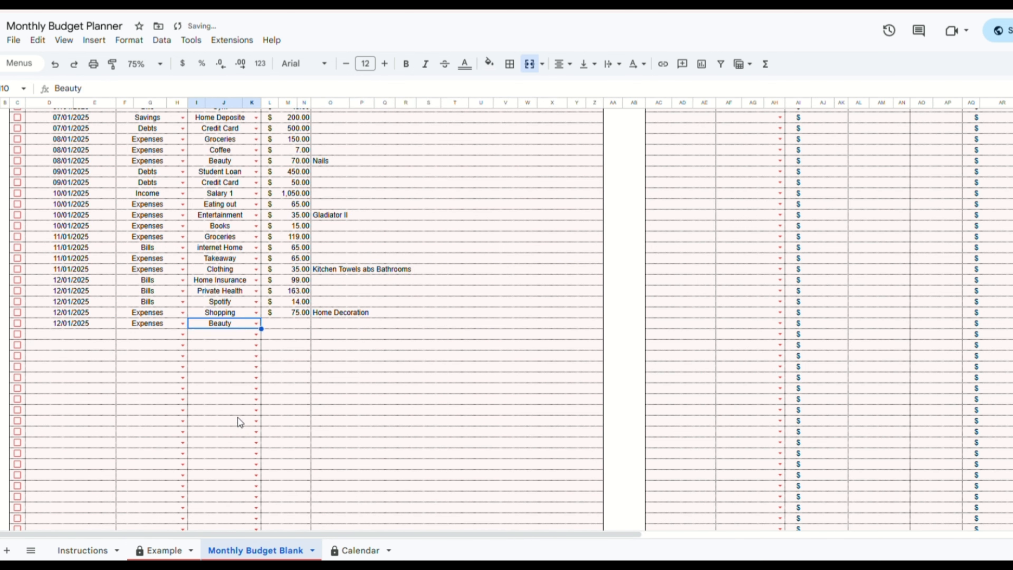
pyautogui.click(302, 326)
pyautogui.write('7')
pyautogui.press('Tab')
pyautogui.write('Birthday Card')
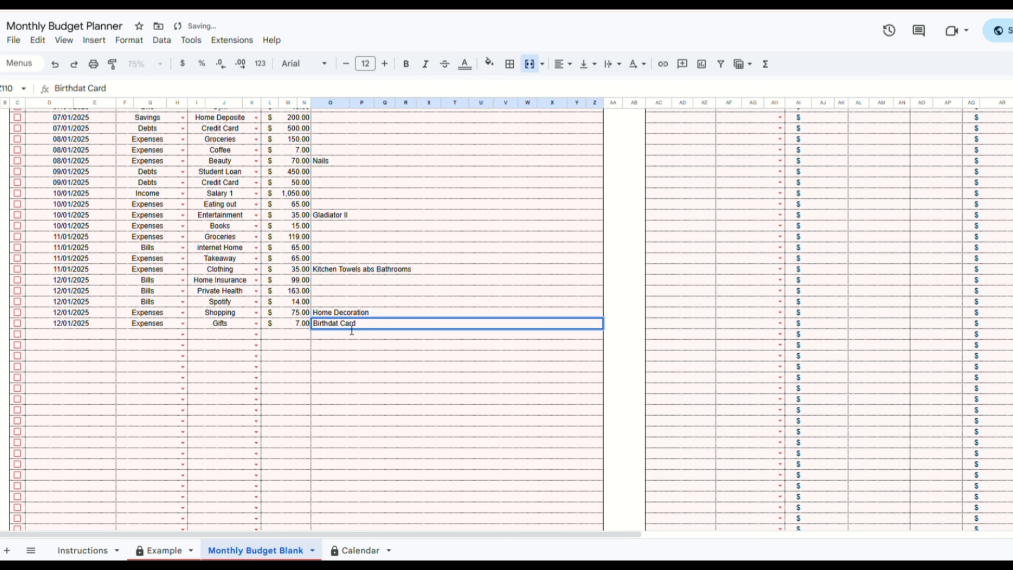
# Record a 12/01/2025 Expenses transaction for Self-Development of 26 with the description Editing Course.
pyautogui.click(60, 337)
pyautogui.doubleClick(60, 335)
pyautogui.click(16, 423)
pyautogui.click(182, 334)
pyautogui.click(169, 367)
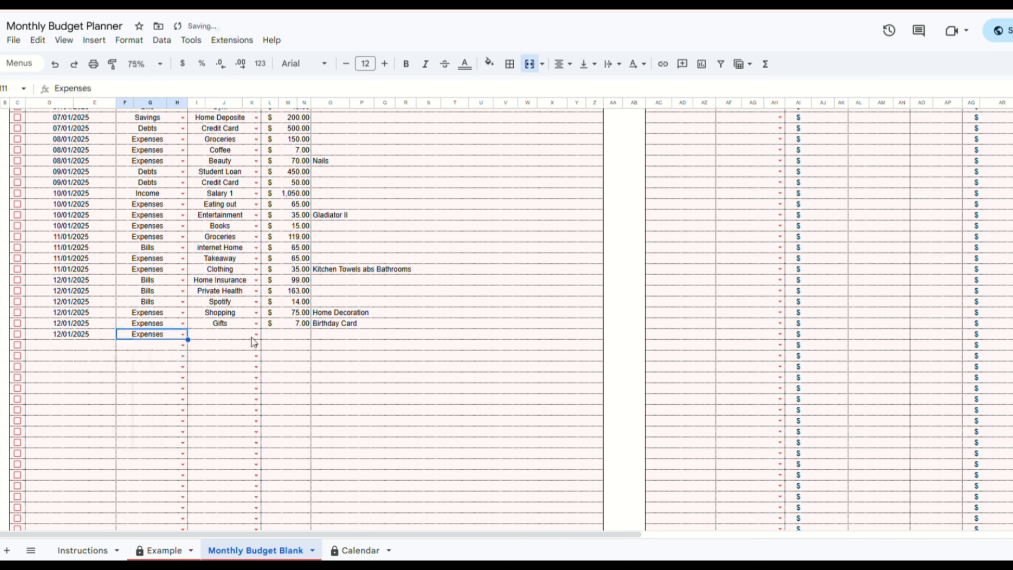
pyautogui.click(256, 334)
pyautogui.click(239, 399)
pyautogui.click(300, 335)
pyautogui.write('26\tEd')
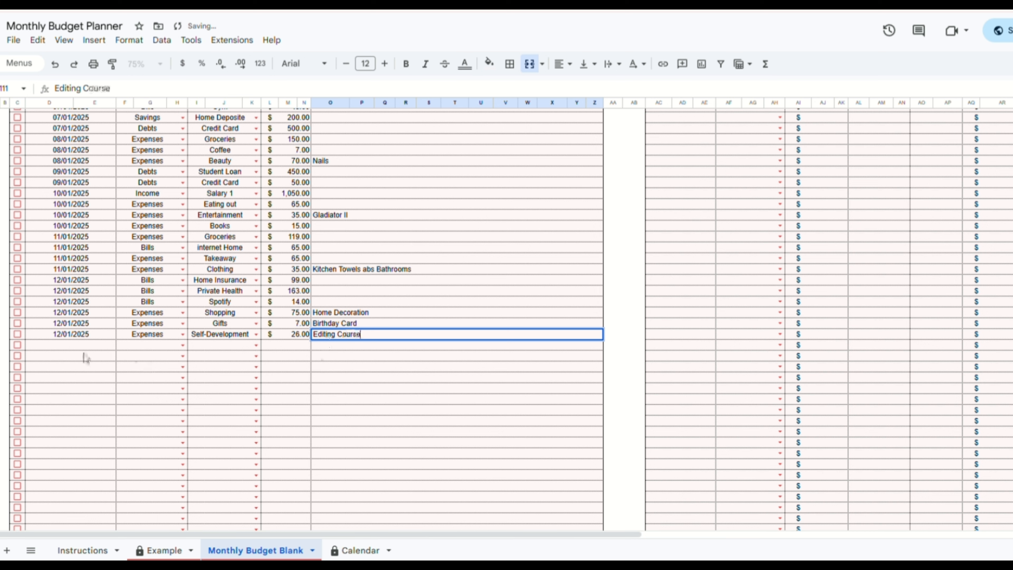
pyautogui.write('iting Course')
# Record a 13/01/2025 Income transaction for Freelance with an amount of 150.
pyautogui.click(56, 347)
pyautogui.write('13/01/2025')
pyautogui.click(182, 345)
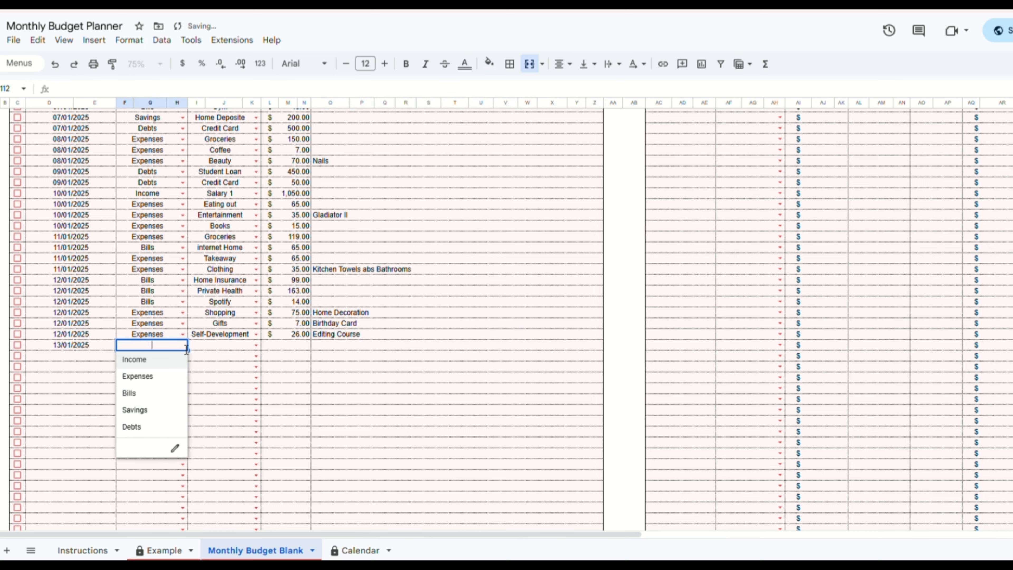
pyautogui.click(155, 359)
pyautogui.click(257, 345)
pyautogui.click(221, 414)
pyautogui.click(295, 346)
pyautogui.write('150')
# Record a 13/01/2025 Income transaction for Business Income with an amount of 500.
pyautogui.click(61, 357)
pyautogui.click(183, 356)
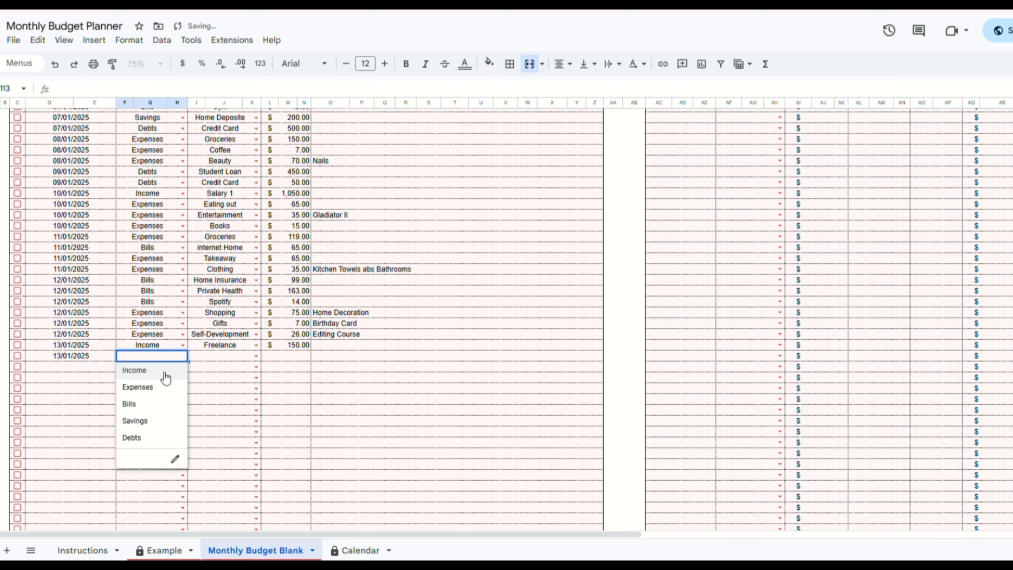
pyautogui.click(165, 372)
pyautogui.click(256, 356)
pyautogui.click(227, 404)
pyautogui.click(288, 356)
pyautogui.write('500')
# Record a 13/01/2025 Income transaction for Salary 2 with an amount of 500.
pyautogui.click(86, 369)
pyautogui.click(183, 367)
pyautogui.click(134, 381)
pyautogui.click(256, 366)
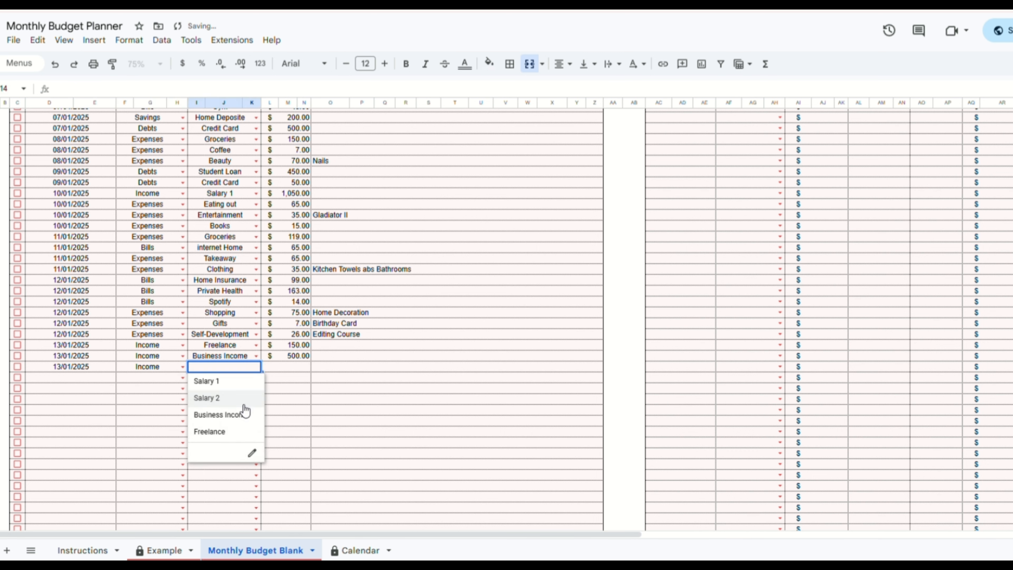
pyautogui.click(220, 396)
pyautogui.click(293, 367)
pyautogui.write('500')
pyautogui.press('Return')
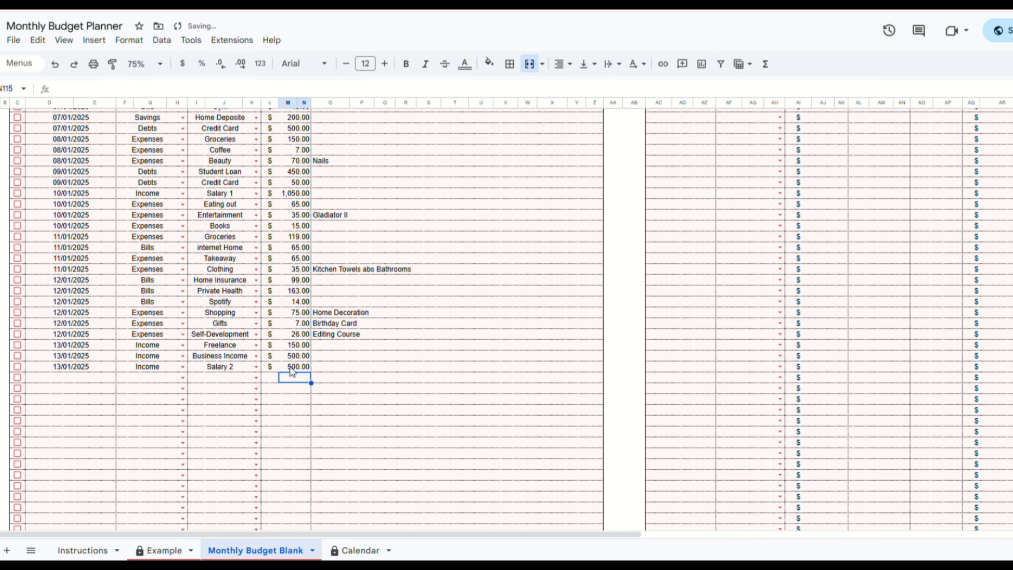
# Record a 13/01/2025 Savings transaction for New Tv with an amount of 200.
pyautogui.click(85, 379)
pyautogui.write('13/01/2025')
pyautogui.click(183, 377)
pyautogui.click(256, 378)
pyautogui.click(212, 409)
pyautogui.click(297, 379)
pyautogui.write('200')
# Record a 13/01/2025 Savings transaction for Travel with an amount of 200.
pyautogui.click(81, 390)
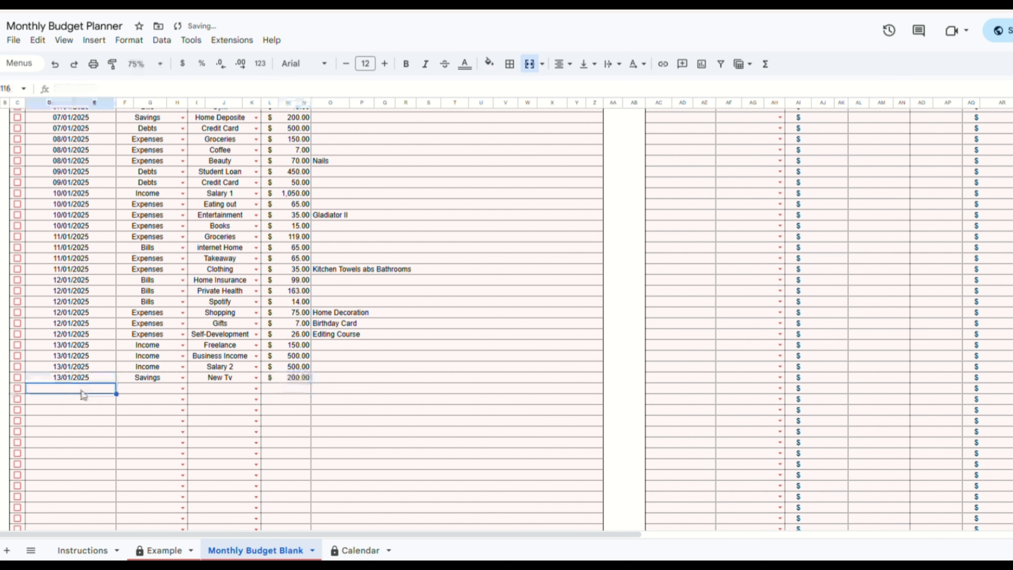
pyautogui.write('13/01/2025')
pyautogui.click(183, 389)
pyautogui.click(153, 458)
pyautogui.click(256, 389)
pyautogui.click(220, 437)
pyautogui.click(296, 390)
pyautogui.write('200')
# Record a 13/01/2025 Savings transaction for Emergency Fund with an amount of 100.
pyautogui.click(61, 400)
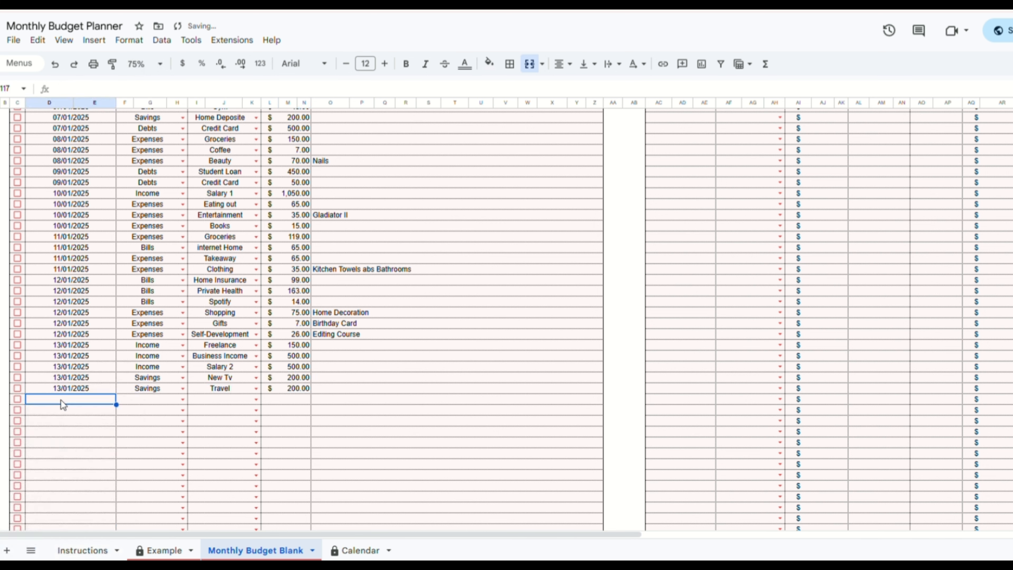
pyautogui.write('13/01/2025')
pyautogui.click(182, 399)
pyautogui.click(138, 464)
pyautogui.click(257, 400)
pyautogui.click(229, 447)
pyautogui.click(296, 400)
pyautogui.write('100')
pyautogui.press('Return')
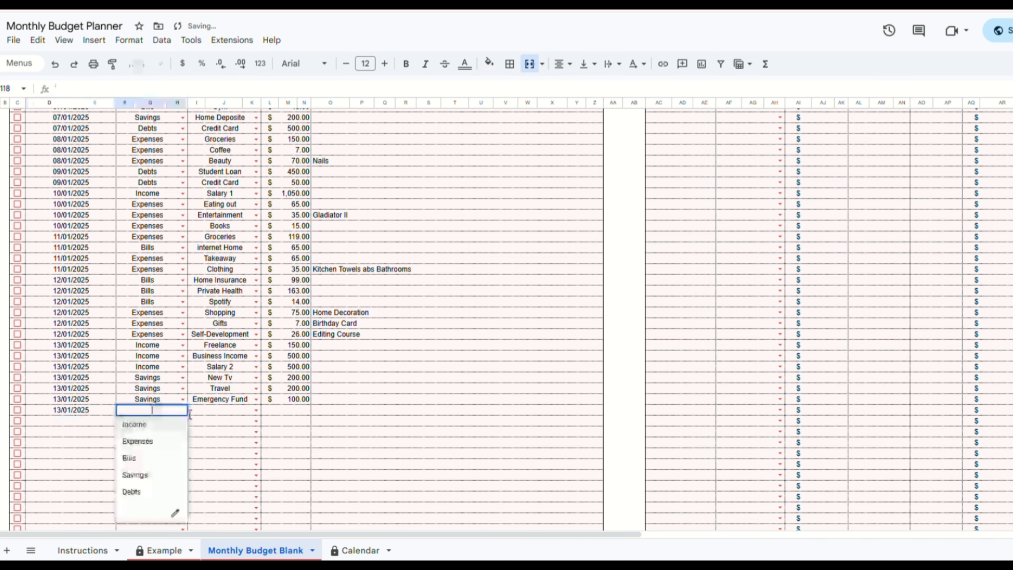
# Record a 13/01/2025 Income transaction for Freelance with an amount of 300.
pyautogui.click(134, 424)
pyautogui.click(256, 410)
pyautogui.click(220, 475)
pyautogui.click(296, 410)
pyautogui.write('300')
# Record a 14/01/2025 Bills transaction for Gas with an amount of 70.
pyautogui.click(71, 420)
pyautogui.write('14/01/2025')
pyautogui.click(183, 421)
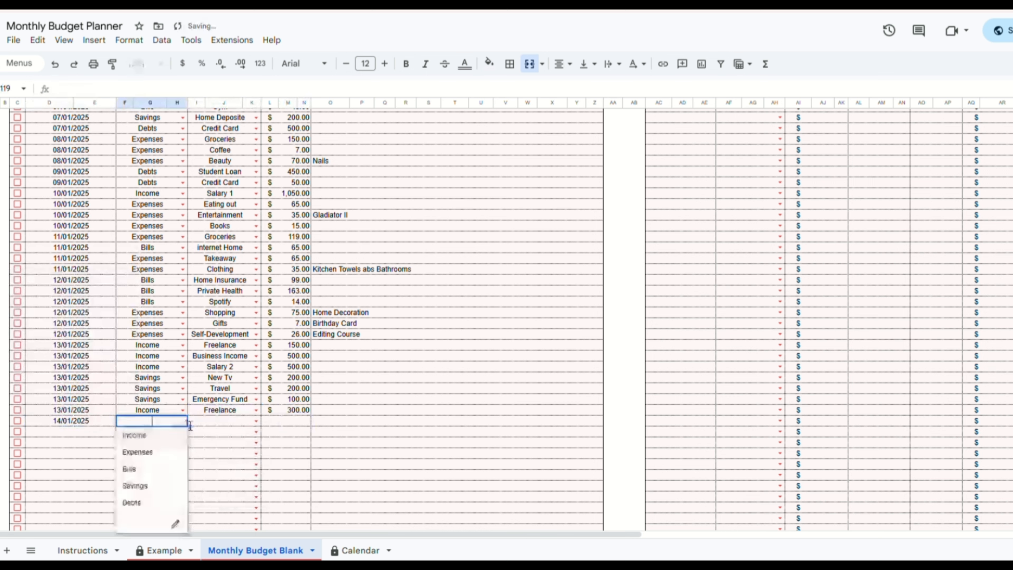
pyautogui.click(148, 469)
pyautogui.click(257, 420)
pyautogui.click(216, 453)
pyautogui.click(296, 421)
pyautogui.write('70')
# Record a 15/01/2025 Bills transaction for Water with an amount of 55.
pyautogui.doubleClick(71, 431)
pyautogui.click(71, 345)
pyautogui.click(183, 431)
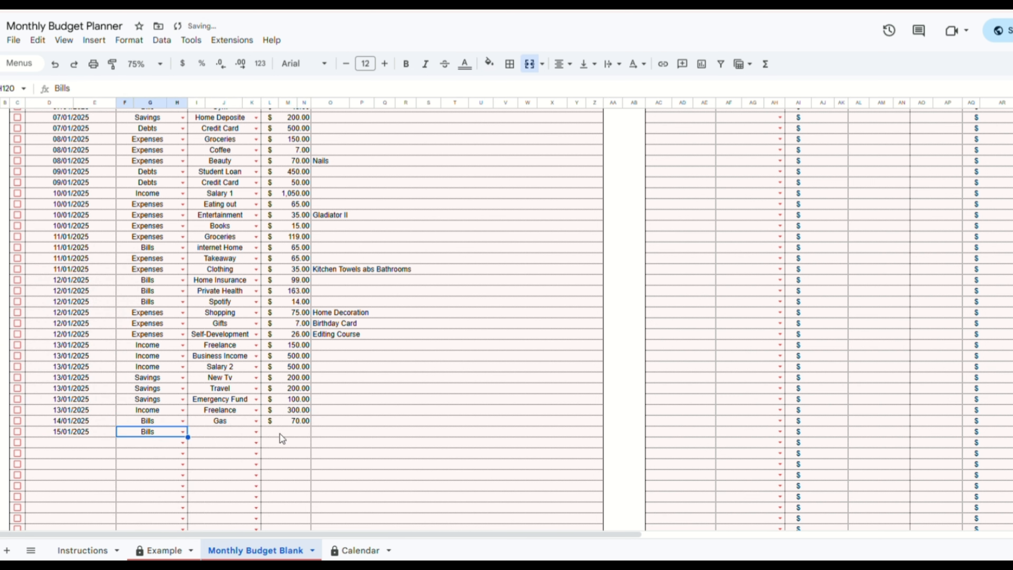
pyautogui.click(256, 432)
pyautogui.click(220, 475)
pyautogui.click(296, 431)
pyautogui.write('55')
# Record a 16/01/2025 Bills transaction for Internet Phone with an amount of 25.
pyautogui.click(66, 443)
pyautogui.click(182, 443)
pyautogui.click(150, 475)
pyautogui.click(256, 442)
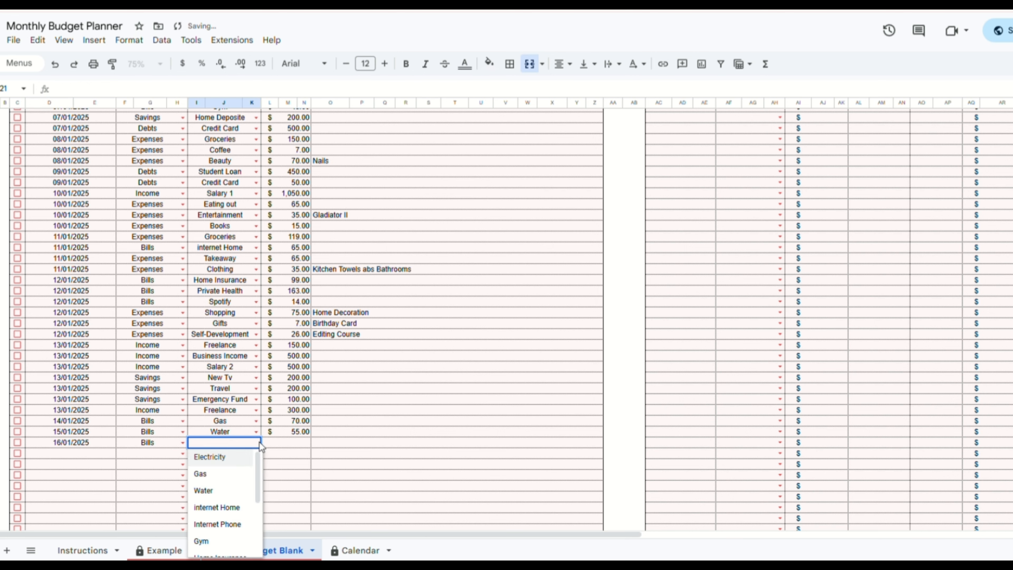
pyautogui.click(236, 527)
pyautogui.click(288, 443)
pyautogui.write('25')
# Record a 17/01/2025 Bills transaction for Car Insurance with an amount of 55.
pyautogui.doubleClick(66, 455)
pyautogui.click(158, 453)
pyautogui.click(183, 454)
pyautogui.click(150, 422)
pyautogui.click(256, 454)
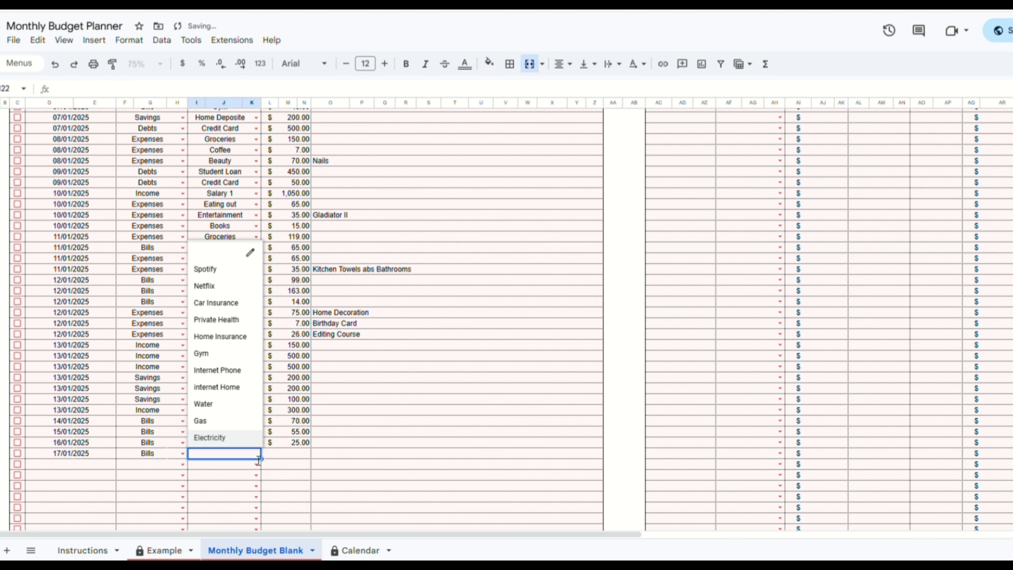
pyautogui.click(228, 303)
pyautogui.click(296, 456)
pyautogui.write('55')
# Record a 17/01/2025 Income transaction for Salary 1 with an amount of 1050.
pyautogui.scroll(-5, 296, 456)
pyautogui.click(76, 241)
pyautogui.doubleClick(76, 240)
pyautogui.click(106, 327)
pyautogui.click(183, 239)
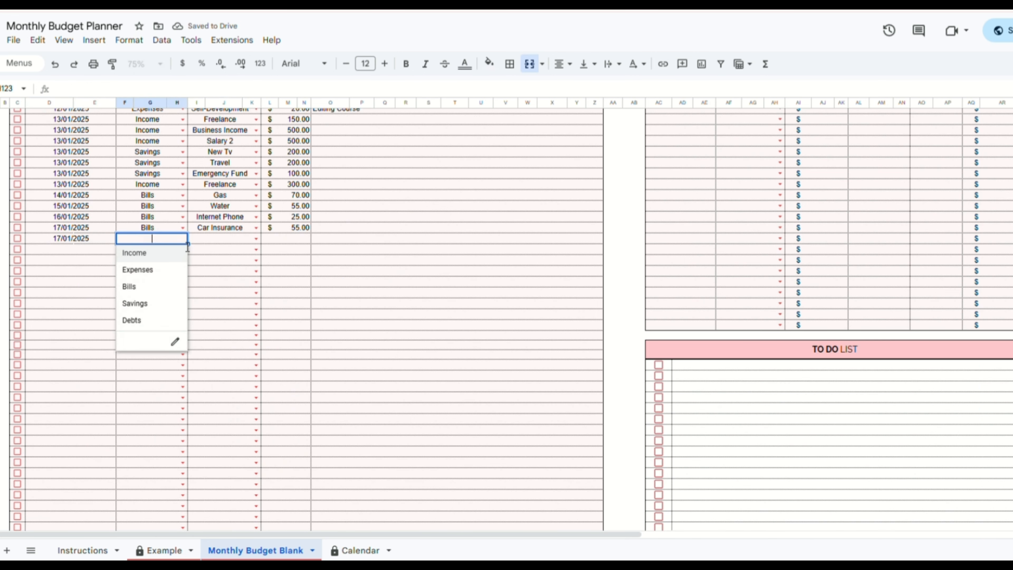
pyautogui.click(140, 254)
pyautogui.click(256, 239)
pyautogui.click(219, 253)
pyautogui.click(302, 241)
pyautogui.write('1050')
# Record a 19/01/2025 Expenses transaction for Eating out with an amount of 65.
pyautogui.click(126, 339)
pyautogui.doubleClick(89, 252)
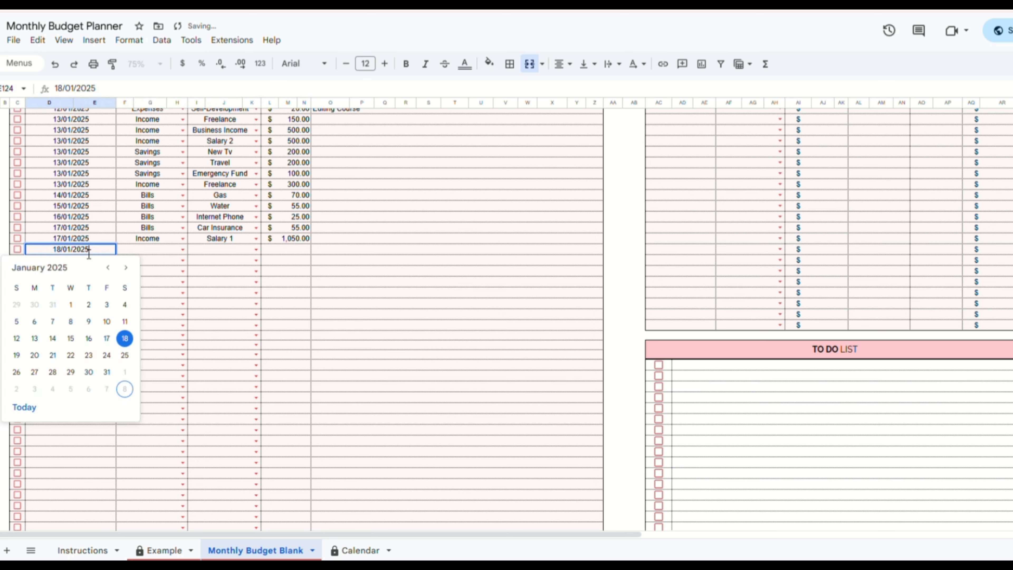
pyautogui.click(16, 356)
pyautogui.click(182, 249)
pyautogui.click(172, 282)
pyautogui.click(256, 250)
pyautogui.click(228, 281)
pyautogui.click(295, 252)
pyautogui.write('65')
# Record a 19/01/2025 Expenses transaction for Petrol with an amount of 55.
pyautogui.doubleClick(76, 262)
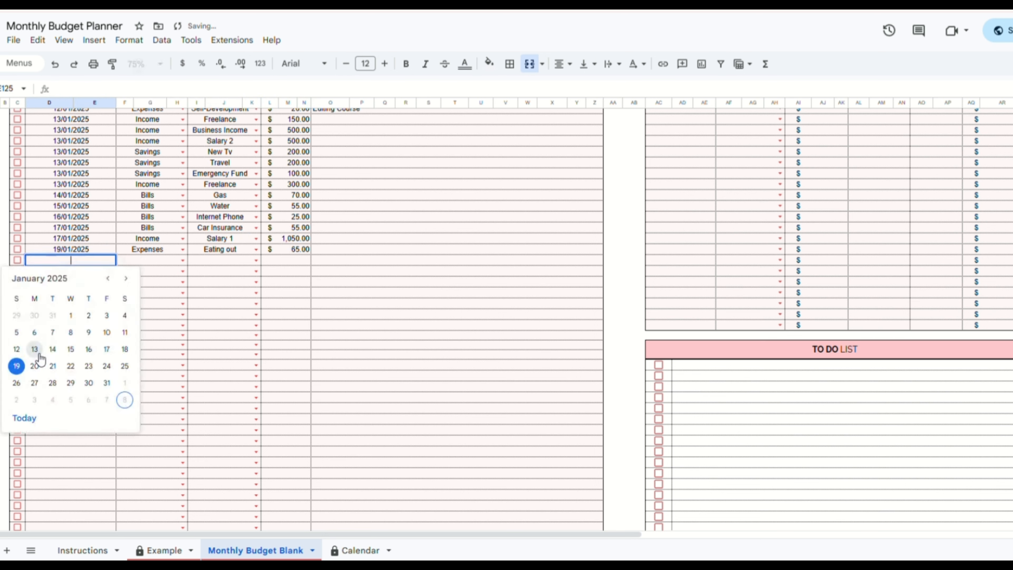
pyautogui.click(17, 367)
pyautogui.click(183, 261)
pyautogui.click(257, 261)
pyautogui.click(293, 263)
pyautogui.write('55')
# Record a 19/01/2025 Expenses transaction for Coffee with an amount of 15.
pyautogui.click(77, 274)
pyautogui.doubleClick(77, 274)
pyautogui.click(16, 377)
pyautogui.click(182, 272)
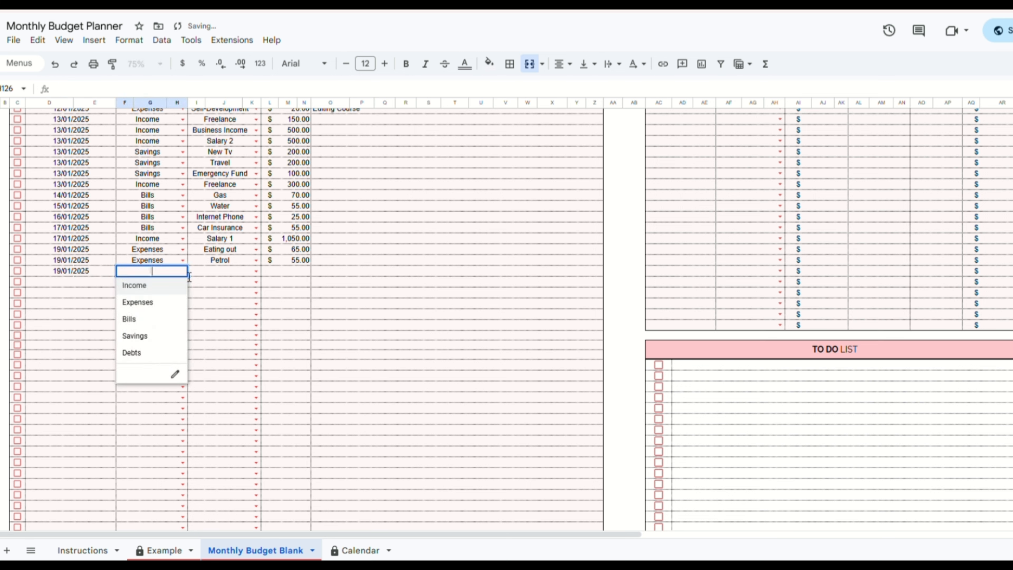
pyautogui.click(151, 303)
pyautogui.click(257, 271)
pyautogui.click(225, 336)
pyautogui.click(291, 274)
pyautogui.write('15')
# Record a 19/01/2025 Expenses transaction for Gym Supplements with an amount of 145.
pyautogui.click(143, 314)
pyautogui.click(256, 282)
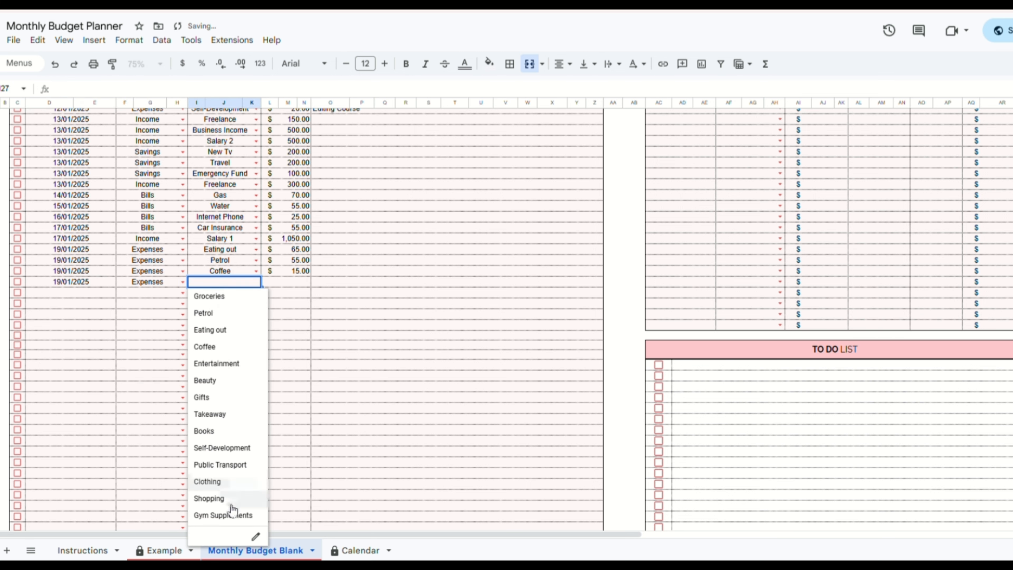
pyautogui.click(231, 514)
pyautogui.click(293, 283)
pyautogui.write('145')
# Record a 20/01/2025 Expenses transaction for Public Transport with an amount of 10.
pyautogui.doubleClick(95, 297)
pyautogui.click(35, 399)
pyautogui.click(182, 292)
pyautogui.click(256, 293)
pyautogui.click(227, 375)
pyautogui.click(305, 296)
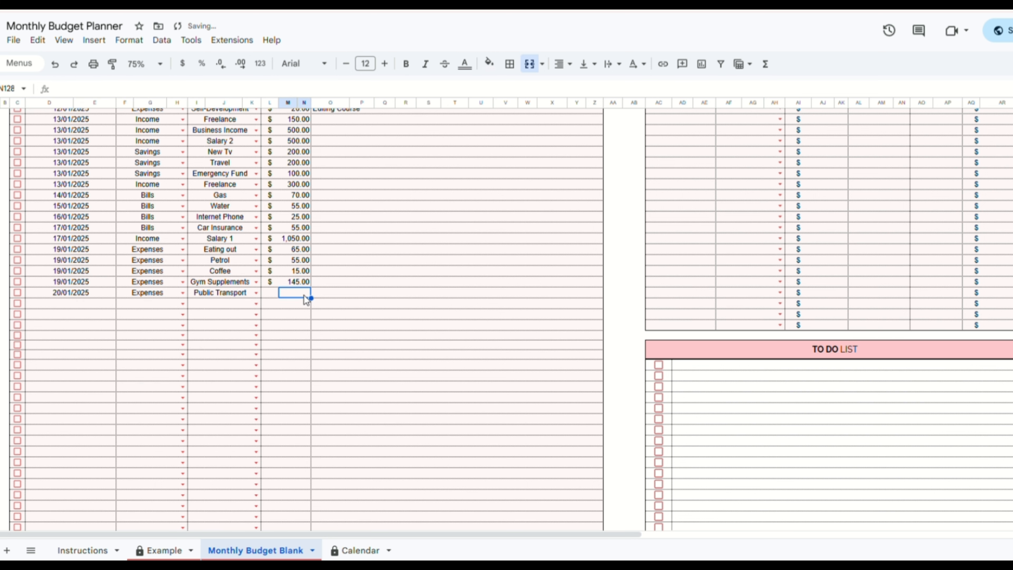
pyautogui.write('10')
# Record a 20/01/2025 Expenses transaction for Coffee with an amount of 6.5.
pyautogui.doubleClick(80, 307)
pyautogui.click(35, 409)
pyautogui.click(182, 304)
pyautogui.click(138, 335)
pyautogui.click(256, 304)
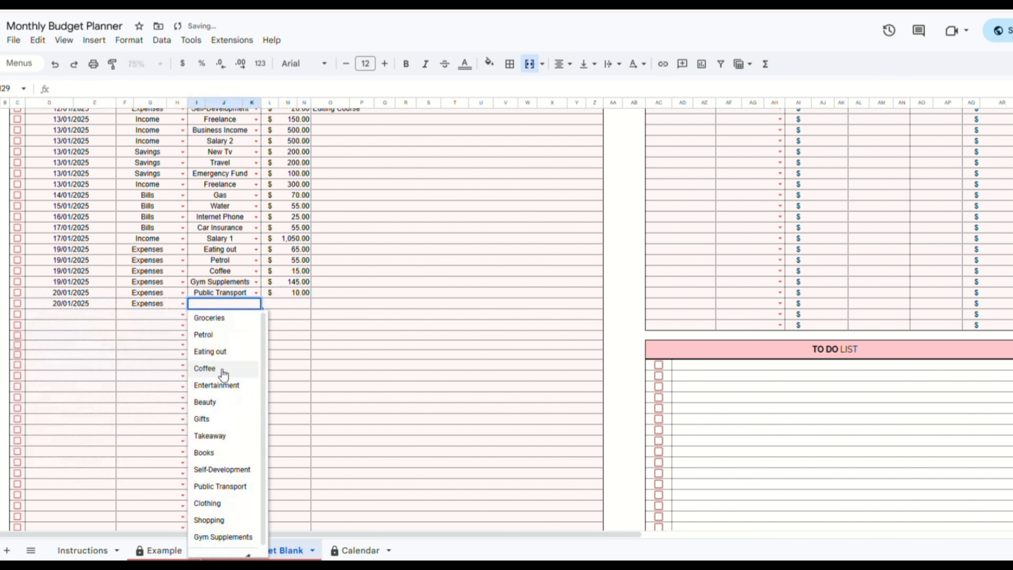
pyautogui.click(223, 365)
pyautogui.click(294, 304)
pyautogui.write('6.5')
# Record a 20/01/2025 Savings transaction for Home Deposite with an amount of 1000.
pyautogui.doubleClick(99, 316)
pyautogui.click(35, 420)
pyautogui.click(182, 314)
pyautogui.click(136, 380)
pyautogui.click(256, 314)
pyautogui.click(224, 346)
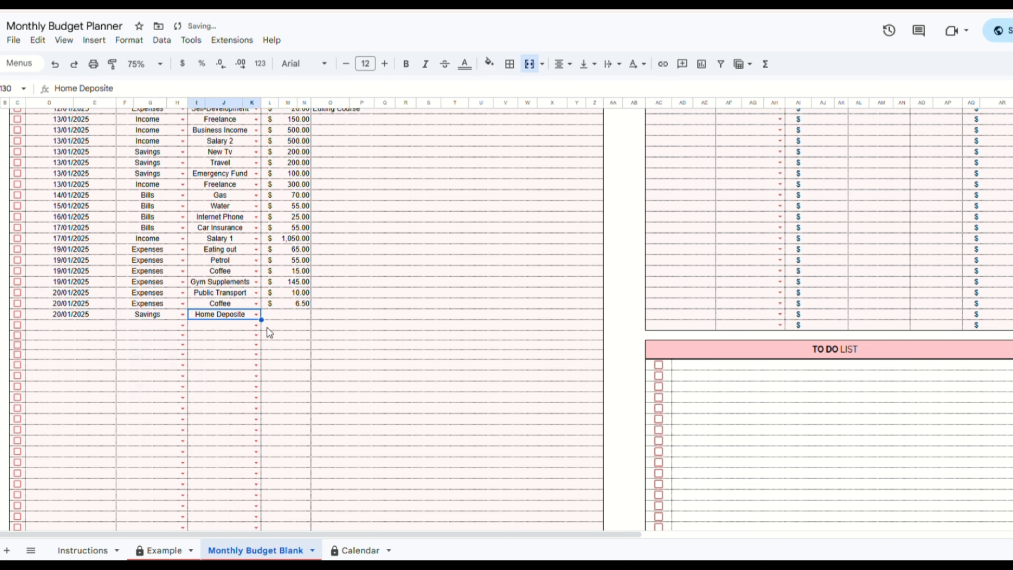
pyautogui.click(294, 314)
pyautogui.write('1000')
pyautogui.press('Return')
# Record a 20/01/2025 Income transaction for Business Income with an amount of 100.
pyautogui.doubleClick(76, 326)
pyautogui.click(36, 431)
pyautogui.click(256, 326)
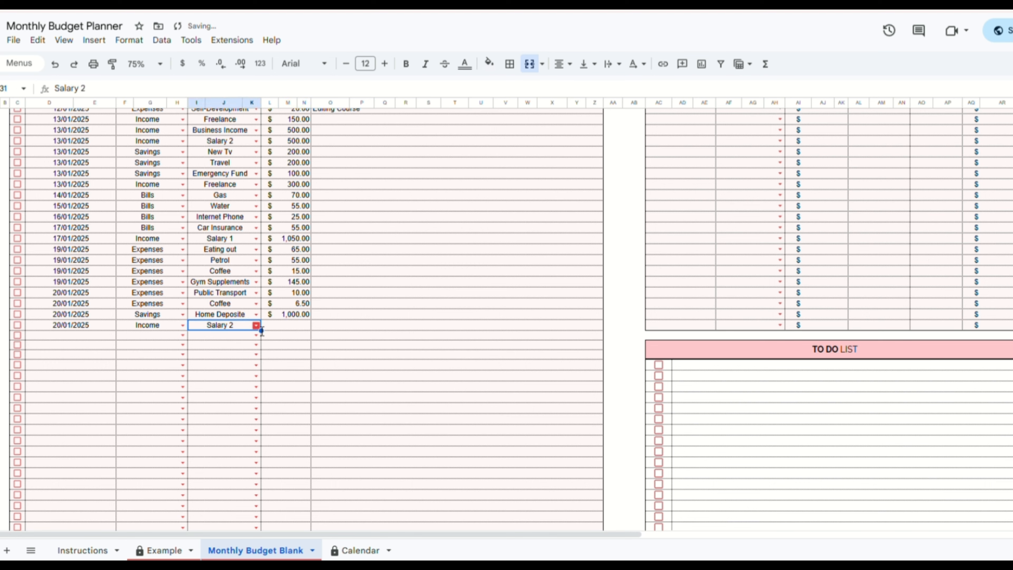
pyautogui.click(226, 367)
pyautogui.click(291, 326)
pyautogui.write('100')
pyautogui.press('Return')
# Record a 21/01/2025 Savings transaction for Home Deposite with an amount of 600.
pyautogui.scroll(-2, 77, 338)
pyautogui.doubleClick(87, 246)
pyautogui.click(49, 351)
pyautogui.click(183, 247)
pyautogui.click(136, 311)
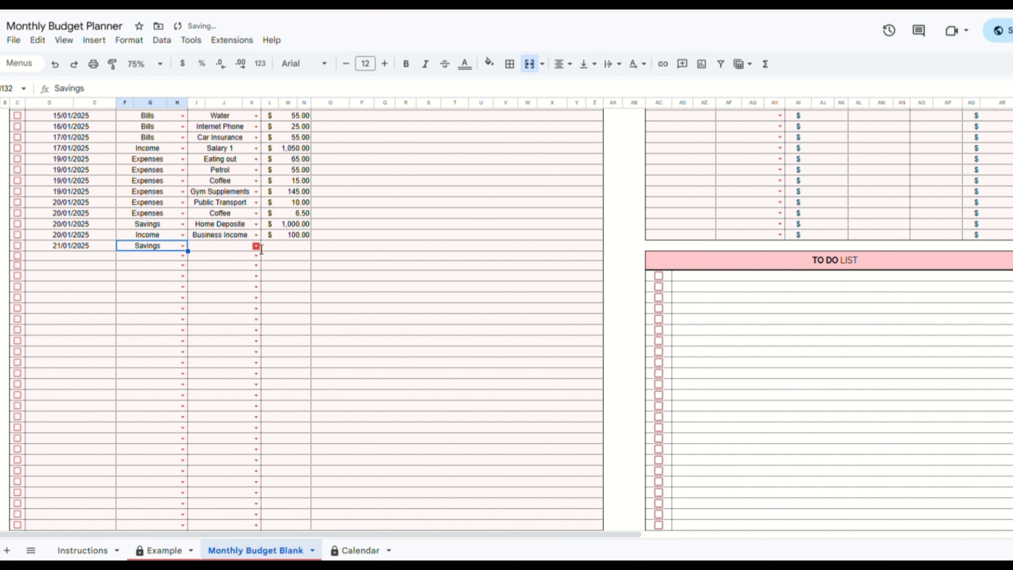
pyautogui.click(257, 246)
pyautogui.click(223, 277)
pyautogui.click(294, 248)
pyautogui.write('600')
# Record a 22/01/2025 Expenses transaction for Beauty of 48 with the description New Wax.
pyautogui.doubleClick(61, 257)
pyautogui.click(62, 362)
pyautogui.click(137, 288)
pyautogui.click(256, 256)
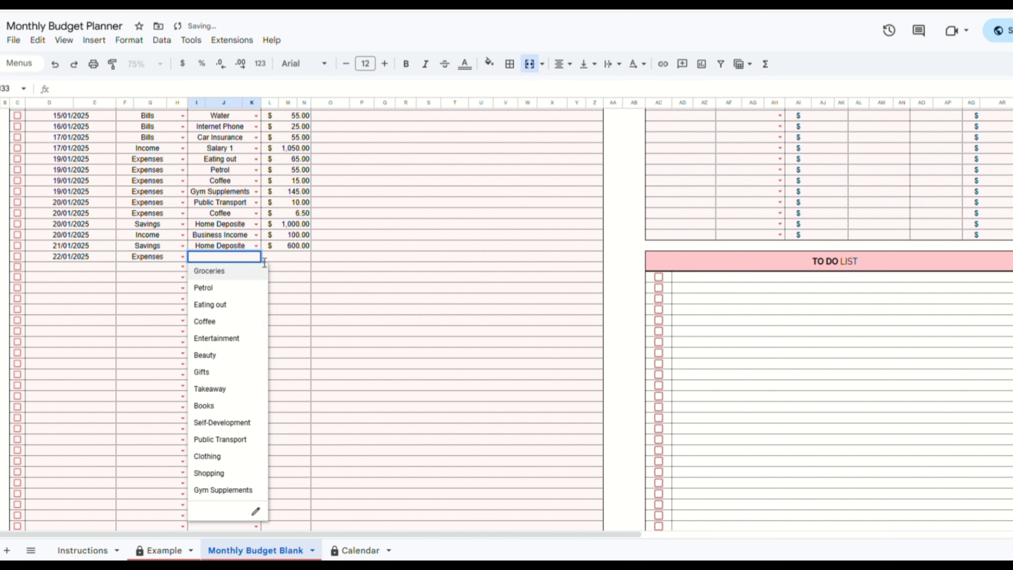
pyautogui.click(217, 358)
pyautogui.click(303, 258)
pyautogui.write('48')
pyautogui.click(346, 258)
pyautogui.write('New Wax')
# Record a 23/01/2025 Expenses transaction for Entertainment of 7 with the description Rent Movie.
pyautogui.click(79, 270)
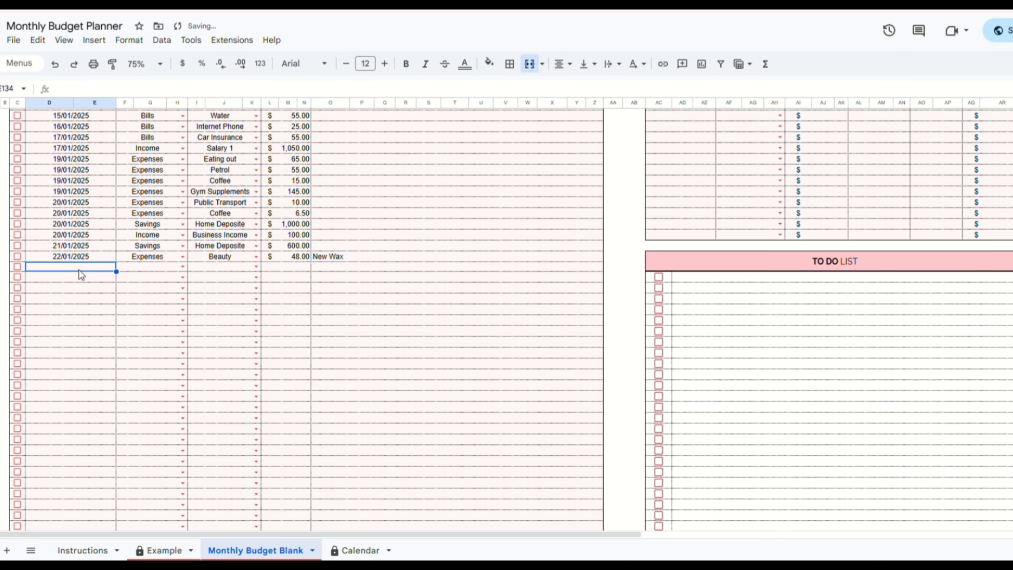
pyautogui.doubleClick(79, 267)
pyautogui.click(74, 372)
pyautogui.click(182, 267)
pyautogui.click(162, 300)
pyautogui.click(256, 267)
pyautogui.click(220, 383)
pyautogui.click(300, 269)
pyautogui.write('7')
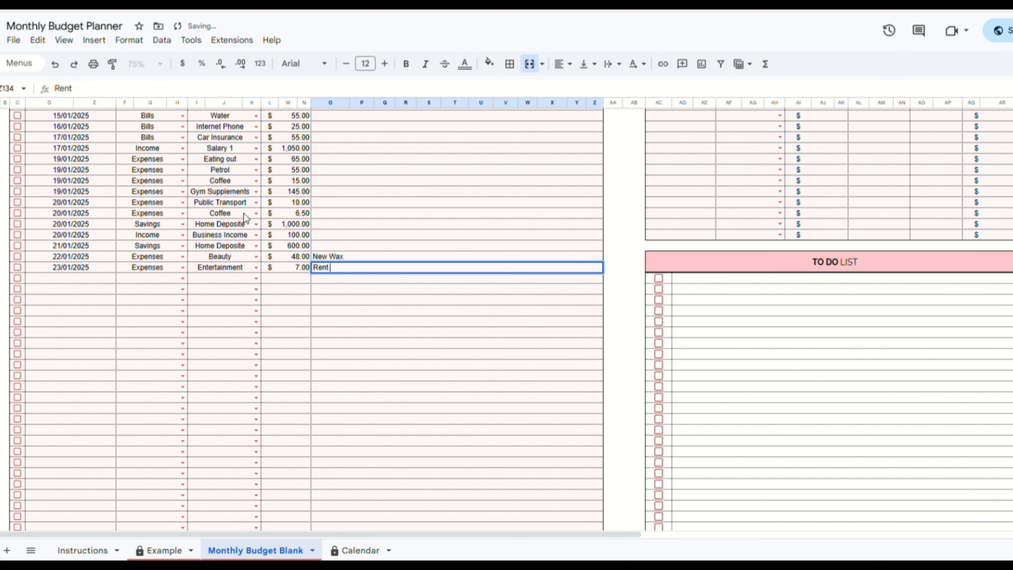
# Record a 25/01/2025 Expenses transaction for Shopping of 90 with the description New lights for the living room.
pyautogui.doubleClick(79, 279)
pyautogui.click(100, 383)
pyautogui.click(183, 278)
pyautogui.click(160, 311)
pyautogui.click(256, 278)
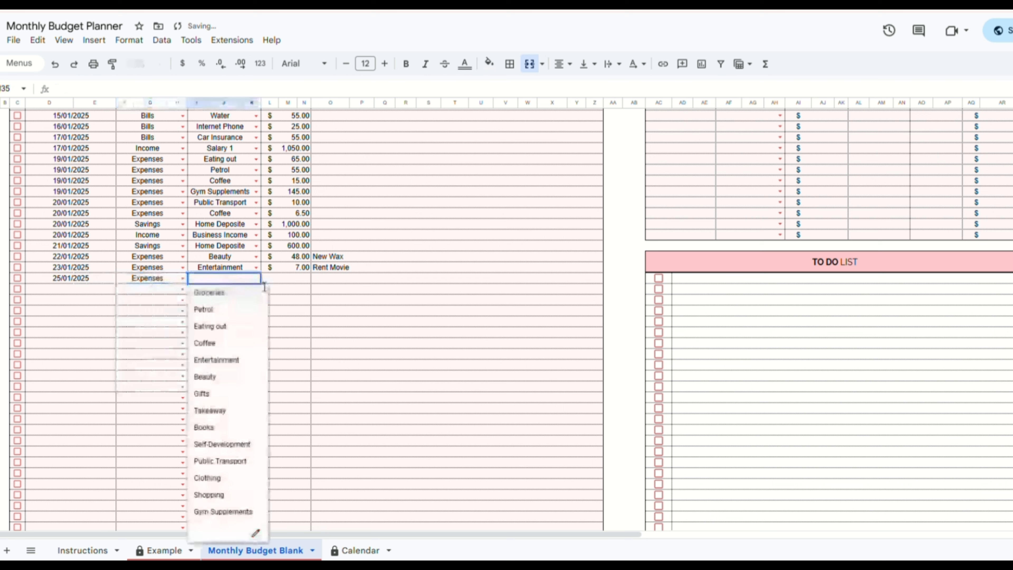
pyautogui.click(234, 495)
pyautogui.click(294, 279)
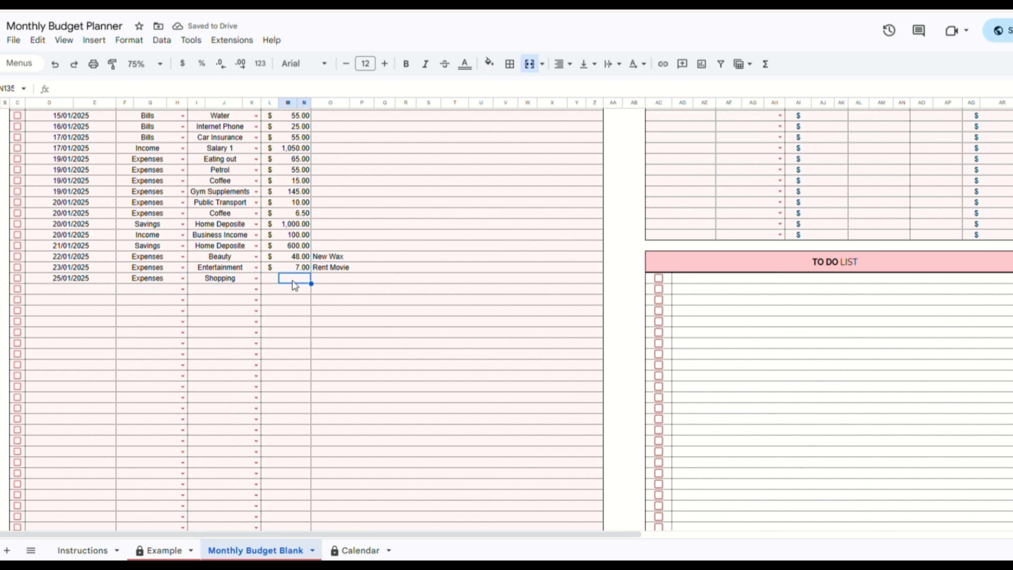
pyautogui.write('90')
pyautogui.click(325, 284)
pyautogui.write('New')
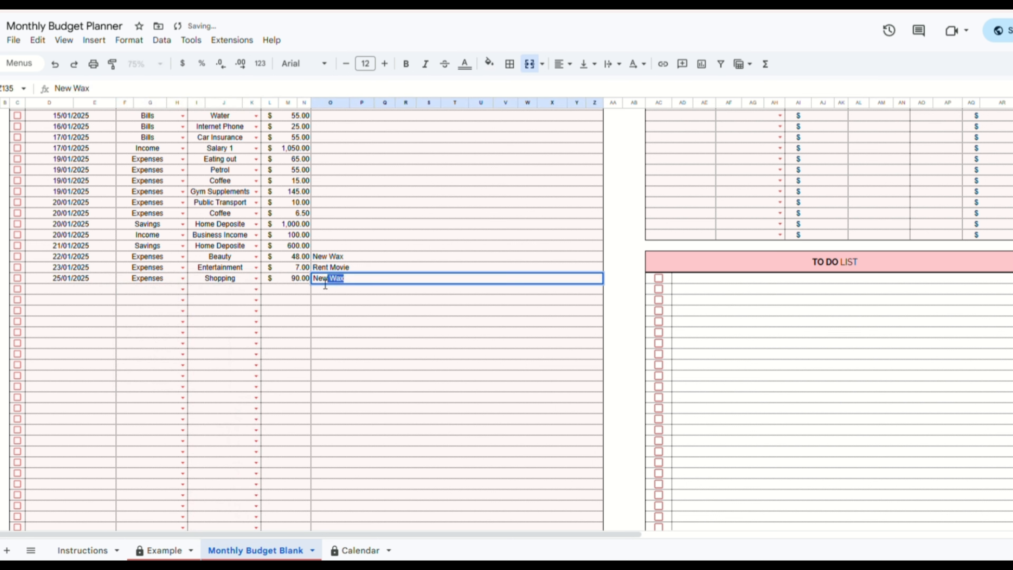
pyautogui.write(' lights for the liv')
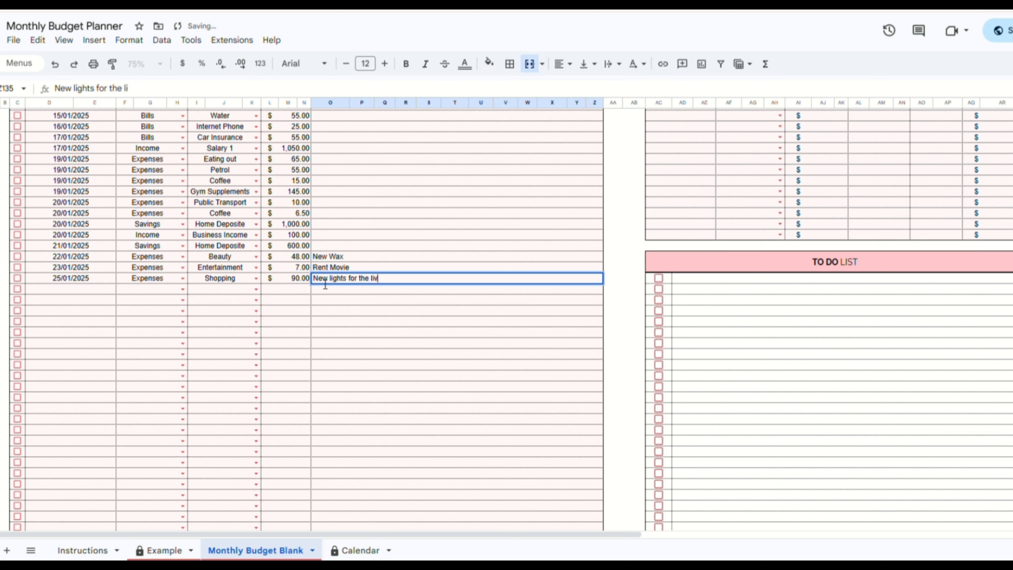
pyautogui.write('ing room')
pyautogui.click(81, 292)
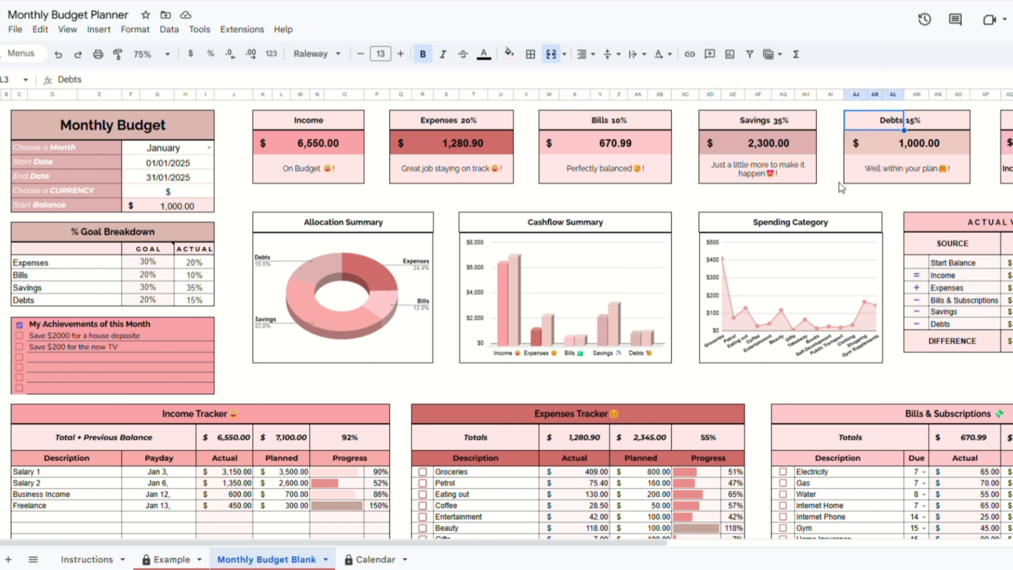
pyautogui.click(878, 192)
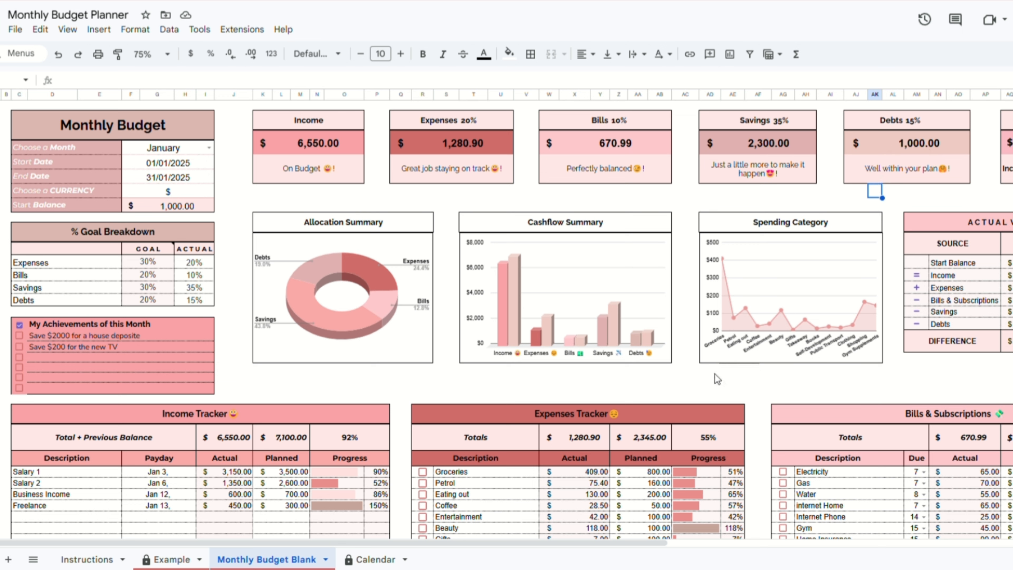
pyautogui.click(344, 205)
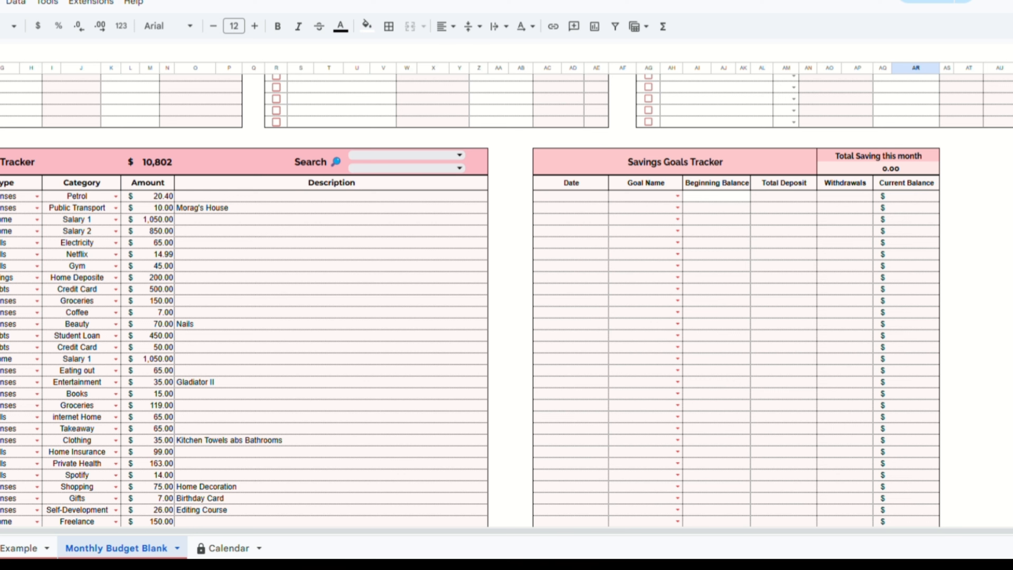
# Start the Savings Goals Tracker with a 07/01/2025 entry for Home Deposite and a beginning balance of 200.
pyautogui.doubleClick(571, 196)
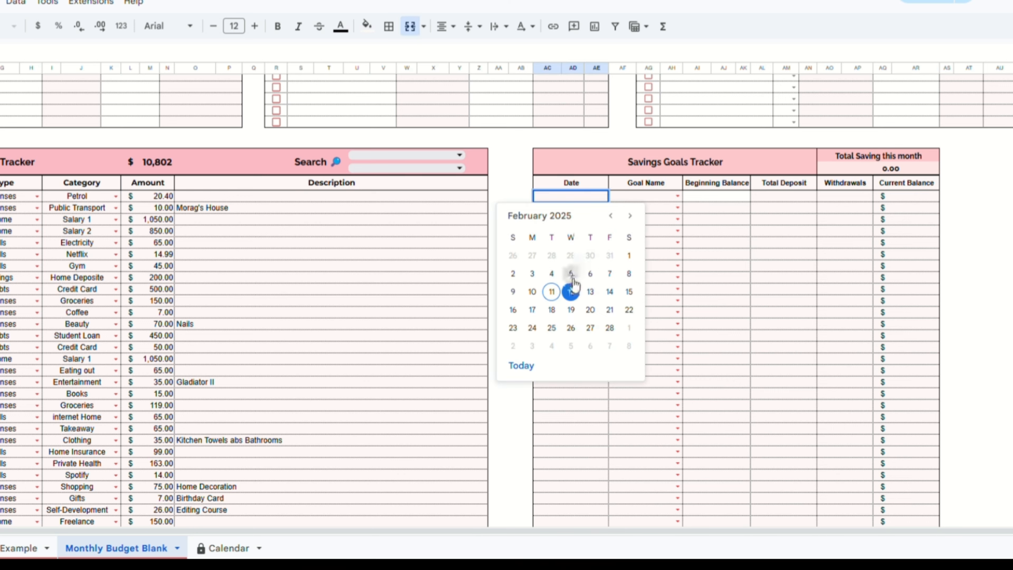
pyautogui.click(611, 216)
pyautogui.click(552, 274)
pyautogui.click(677, 196)
pyautogui.click(642, 212)
pyautogui.click(722, 196)
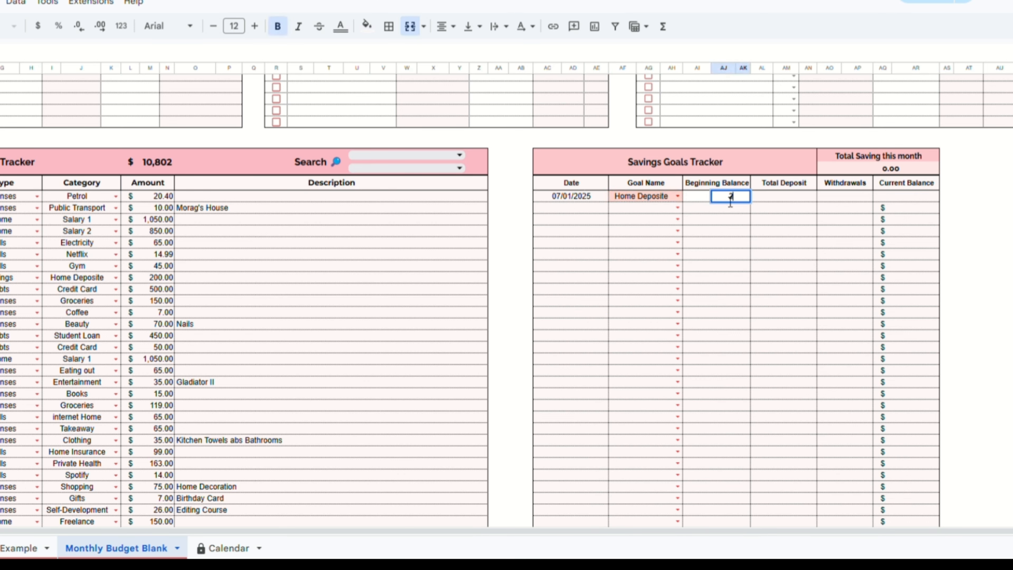
pyautogui.write('200')
pyautogui.press('Return')
# Enter a total deposit of 200 and a withdrawal of 10 for the Home Deposite savings goal.
pyautogui.click(791, 196)
pyautogui.write('200')
pyautogui.press('Return')
pyautogui.click(842, 196)
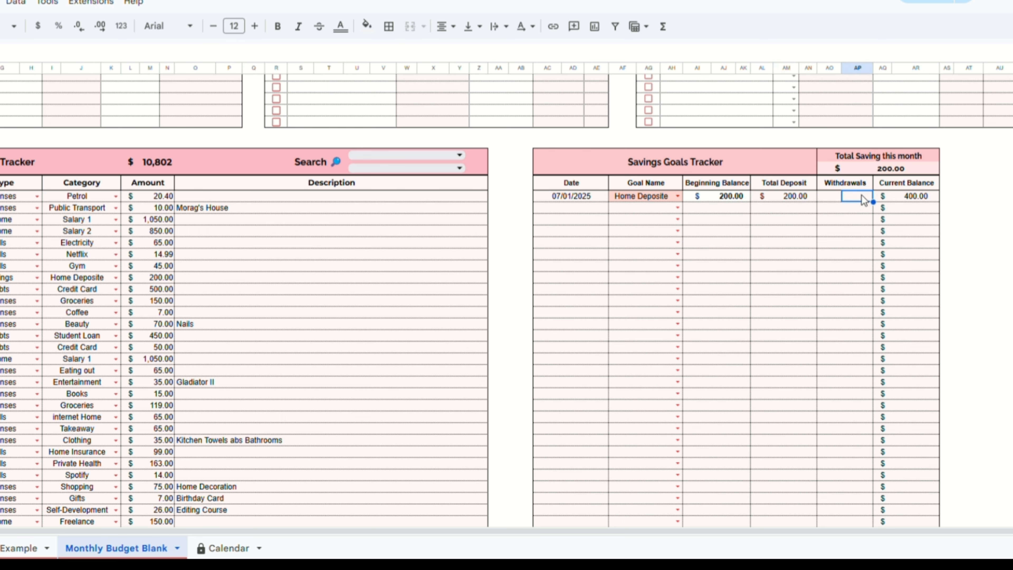
pyautogui.write('10')
pyautogui.press('Return')
# Add a 13/01/2025 entry for New Tv with a total deposit of 200 to the Savings Goals Tracker.
pyautogui.click(554, 208)
pyautogui.doubleClick(554, 207)
pyautogui.click(532, 304)
pyautogui.click(678, 208)
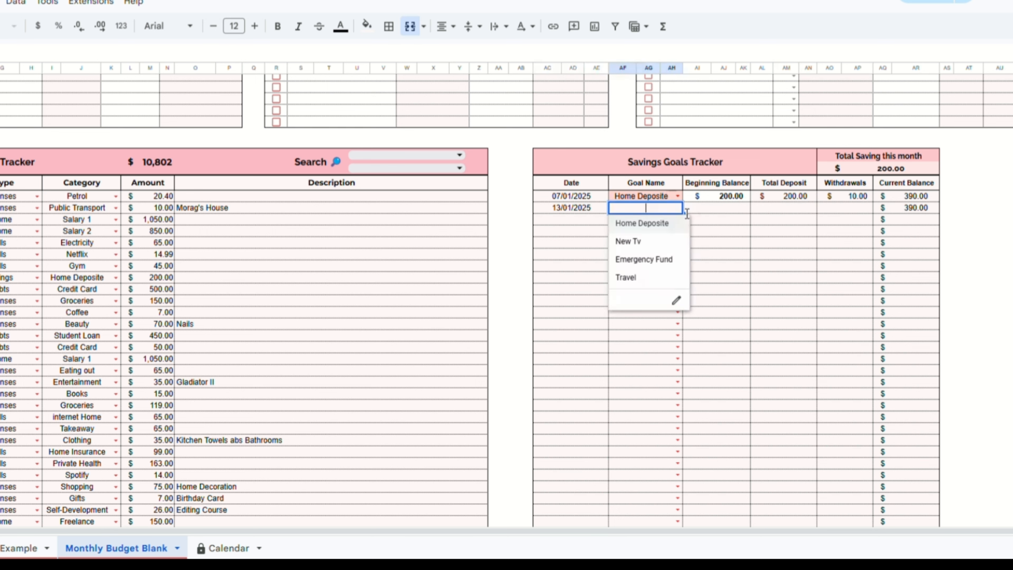
pyautogui.click(642, 239)
pyautogui.click(730, 208)
pyautogui.click(784, 208)
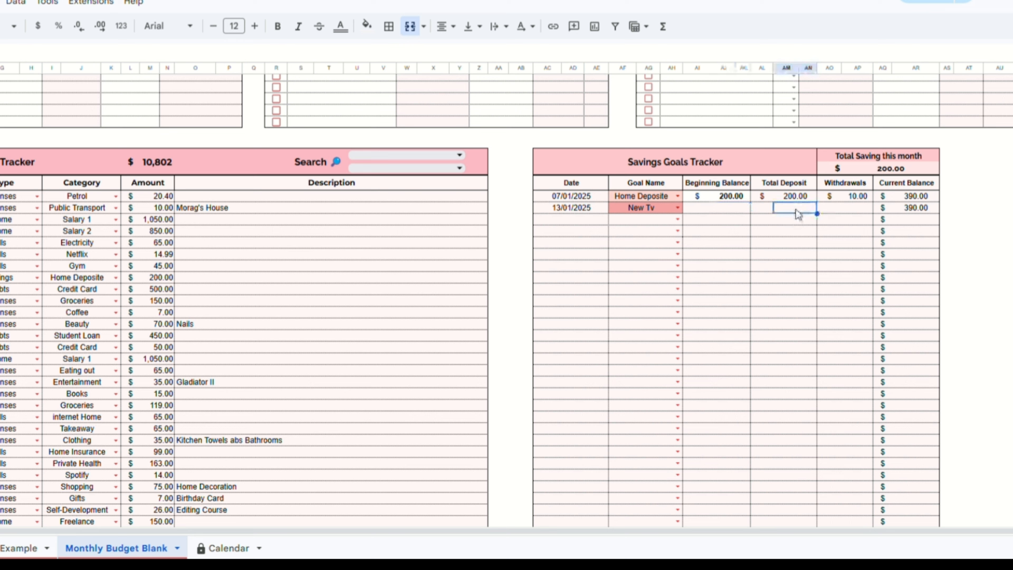
pyautogui.write('200')
pyautogui.press('Return')
# Add a 13/01/2025 entry for Travel with a total deposit of 200 to the Savings Goals Tracker.
pyautogui.doubleClick(587, 219)
pyautogui.click(532, 315)
pyautogui.click(677, 219)
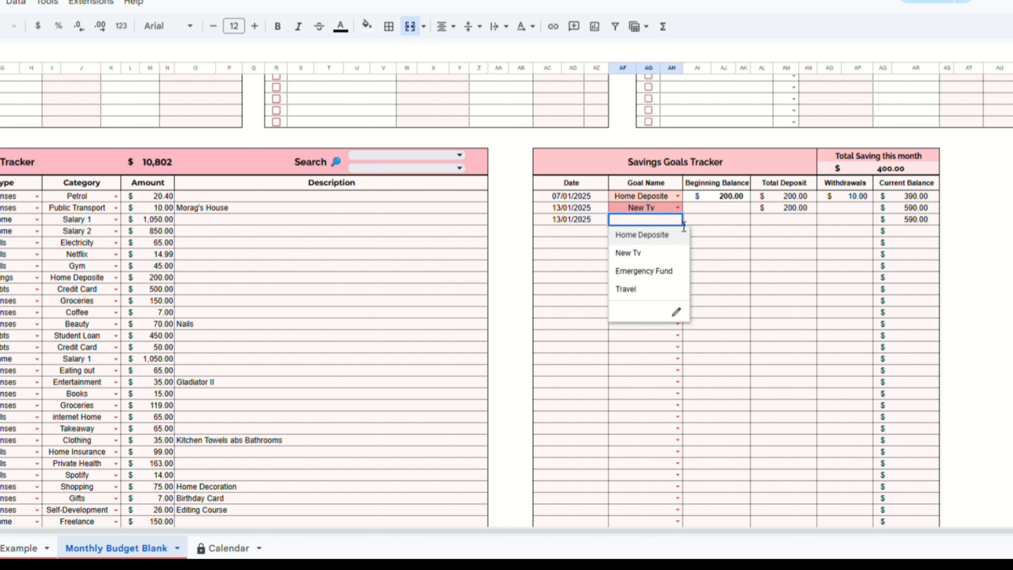
pyautogui.click(646, 287)
pyautogui.click(806, 222)
pyautogui.write('200')
pyautogui.press('Return')
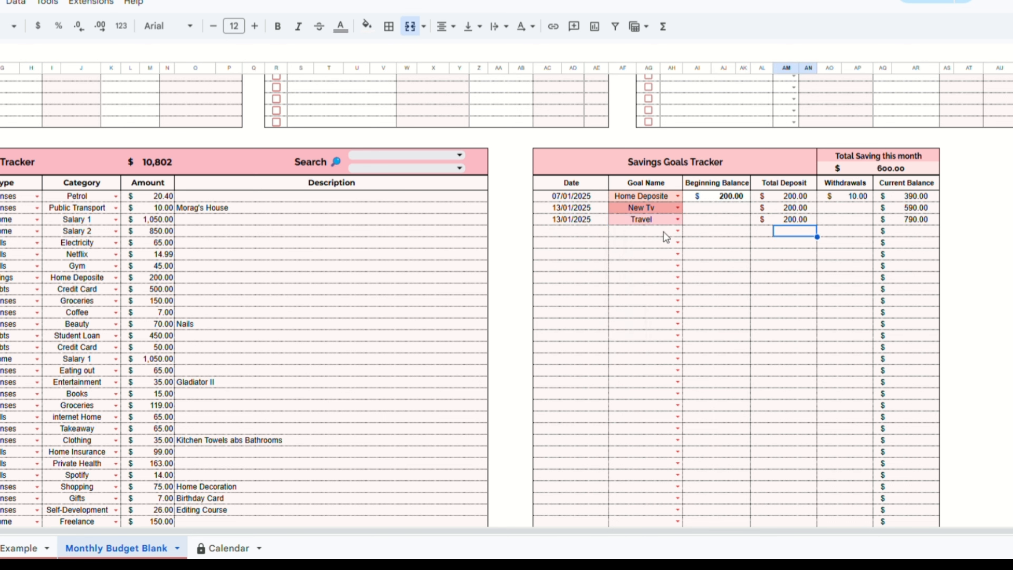
# Add a 13/01/2025 Emergency Fund entry with a deposit of 200 and a withdrawal of 50 to the Savings Goals Tracker.
pyautogui.doubleClick(586, 231)
pyautogui.click(534, 326)
pyautogui.click(678, 230)
pyautogui.click(656, 291)
pyautogui.click(794, 231)
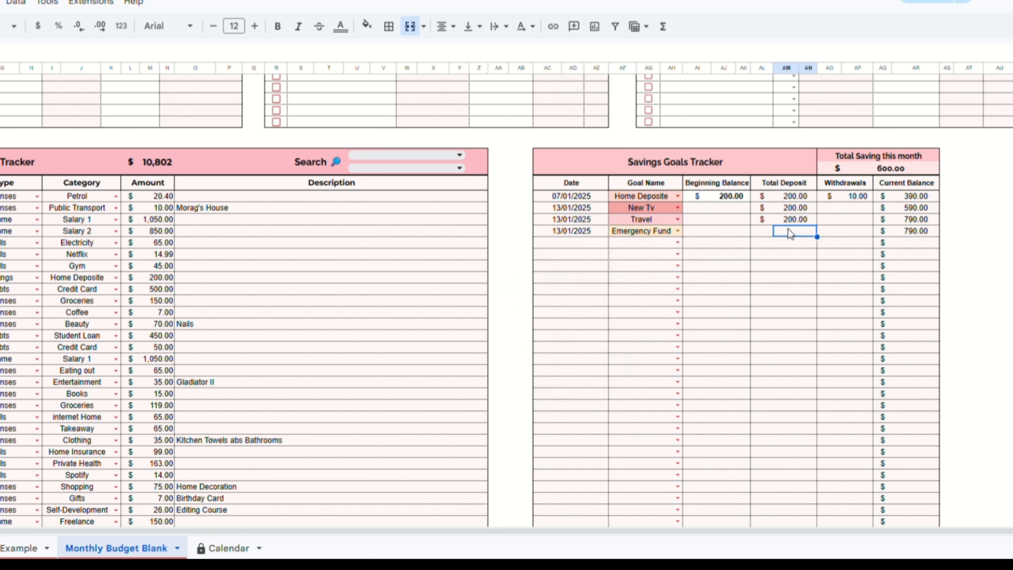
pyautogui.write('200')
pyautogui.press('Return')
pyautogui.click(851, 232)
pyautogui.write('50')
pyautogui.press('Return')
pyautogui.scroll(1, 1002, 255)
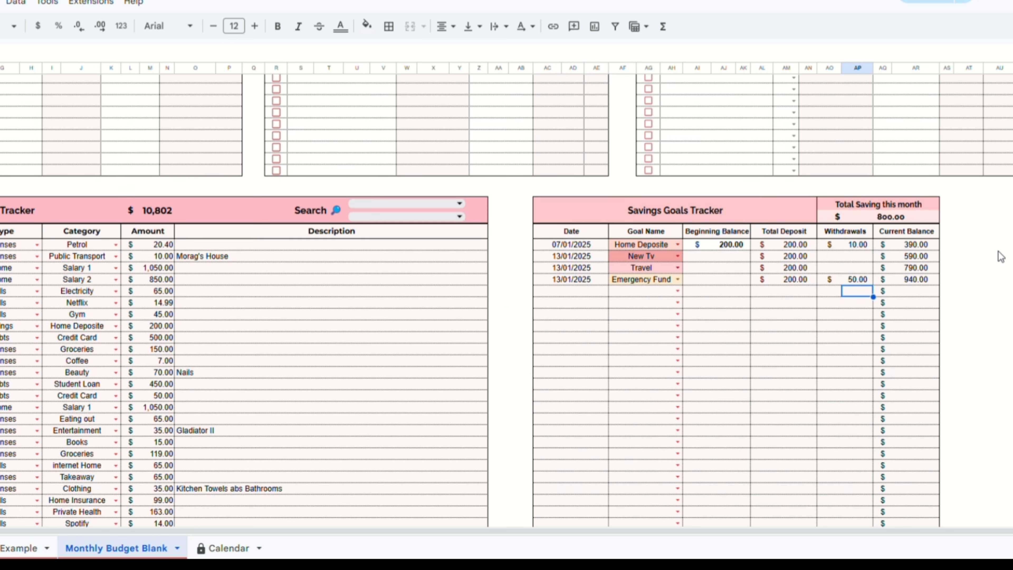
# Set the total deposit of the Emergency Fund savings entry to 100.
pyautogui.scroll(-1, 1001, 256)
pyautogui.click(794, 230)
pyautogui.write('100')
pyautogui.press('Return')
pyautogui.click(1006, 231)
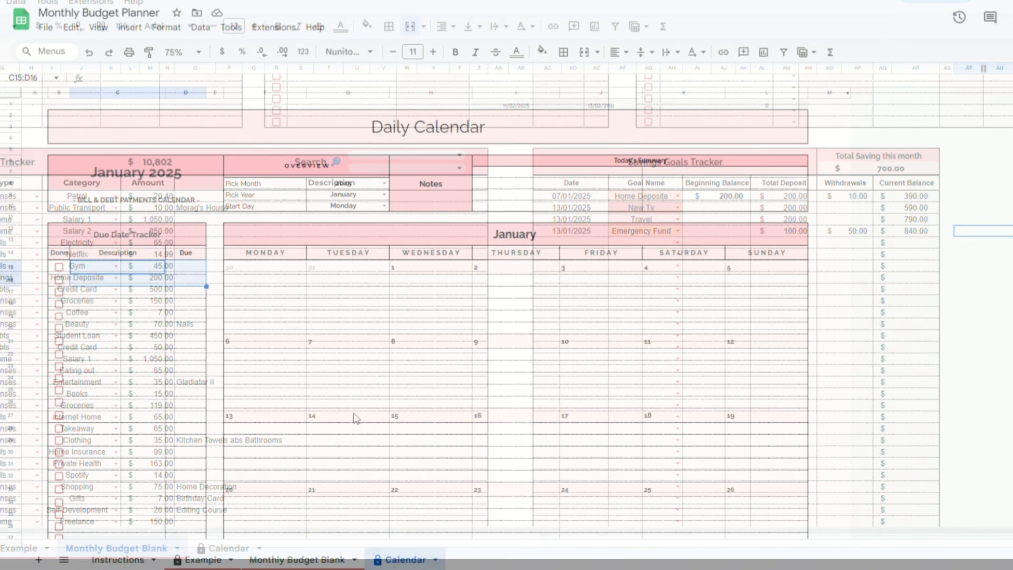
# On the Calendar sheet, pick January in the overview and add Pay Credit Card due 07/01/2025 to the Due Date Tracker.
pyautogui.click(384, 195)
pyautogui.click(360, 211)
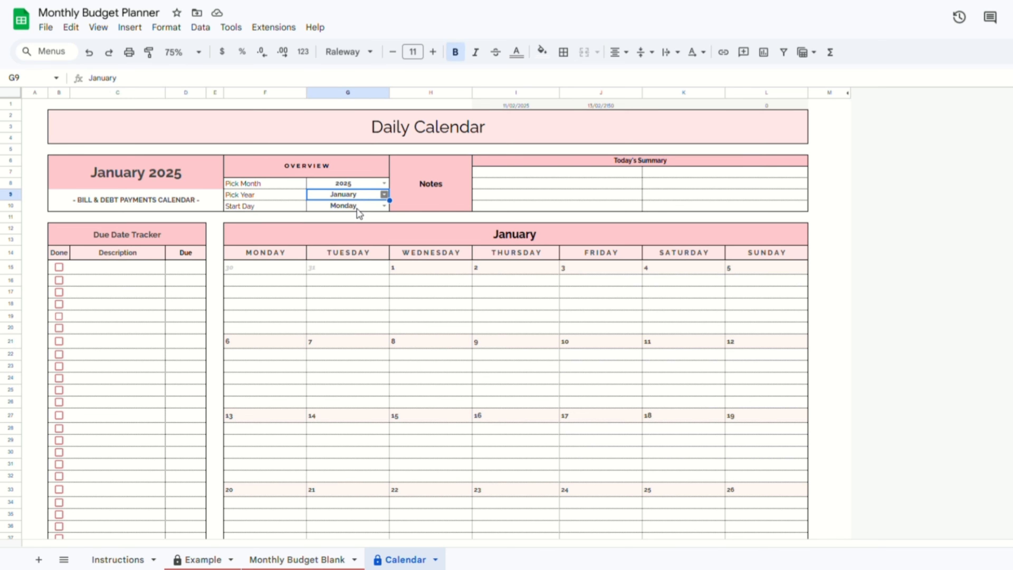
pyautogui.click(130, 273)
pyautogui.write('Pay')
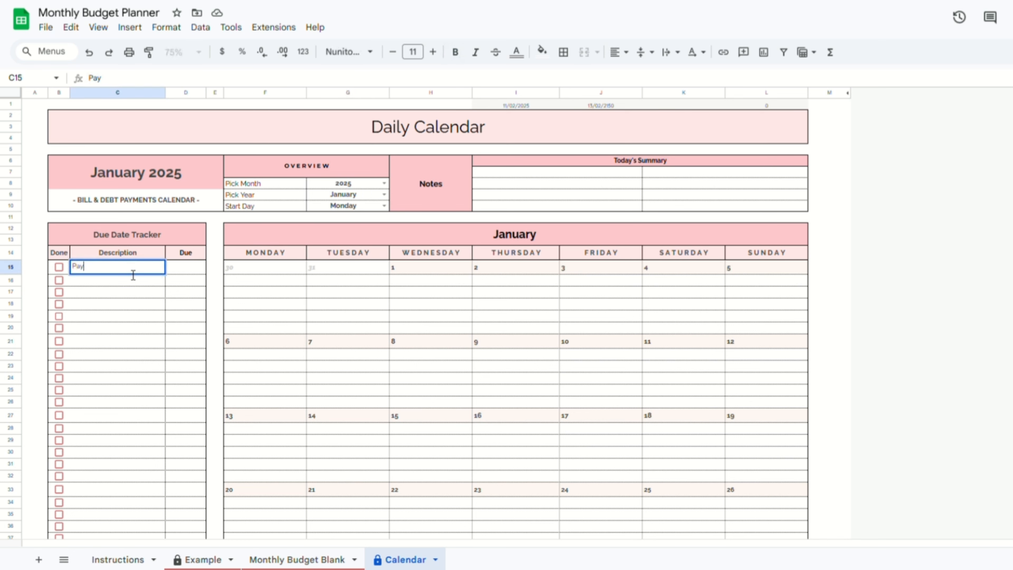
pyautogui.write(' Credit Card')
pyautogui.click(193, 271)
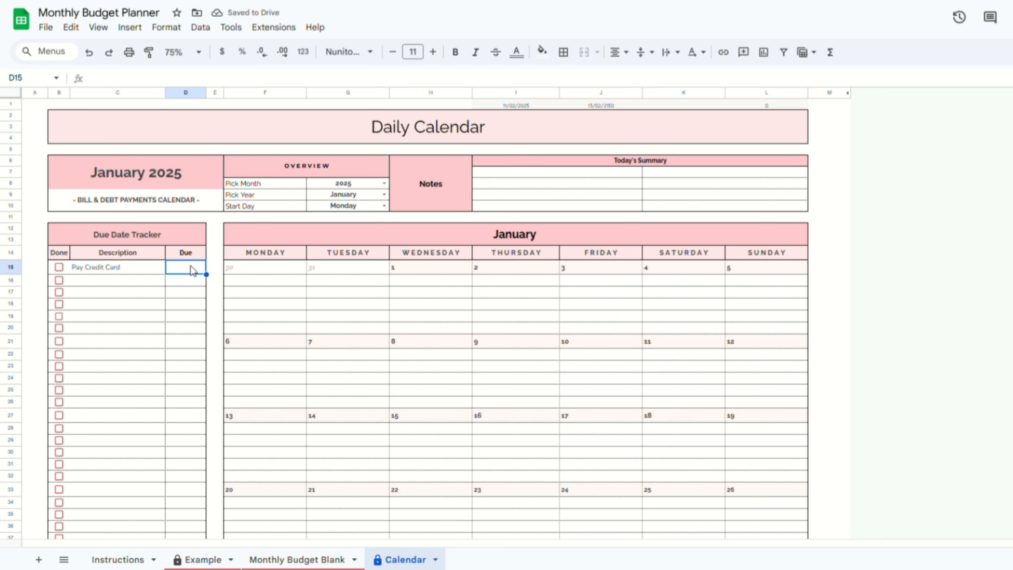
pyautogui.doubleClick(197, 272)
pyautogui.click(225, 287)
pyautogui.click(166, 344)
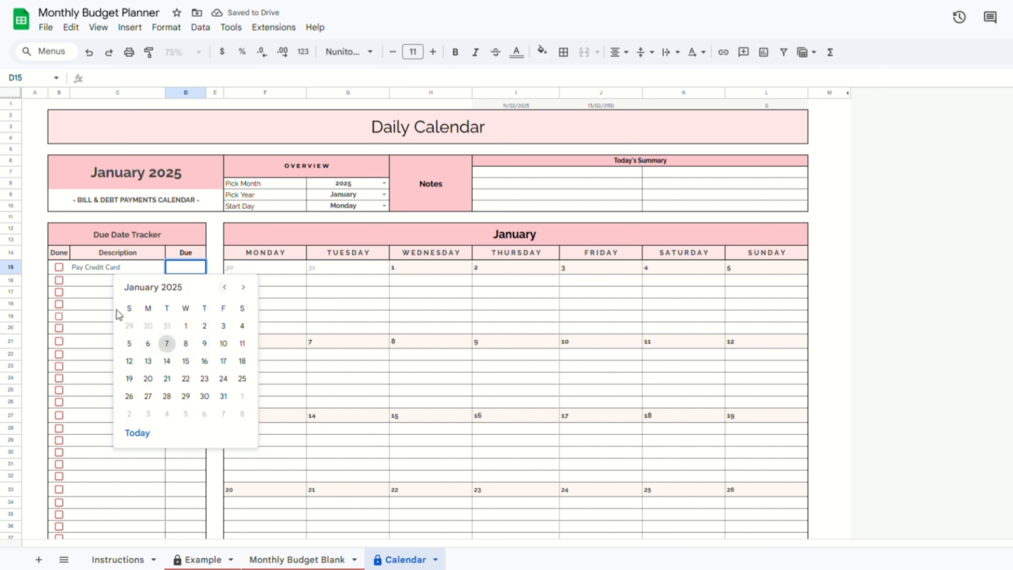
# Add Pay Student Loan with a due date of 09/01/2025 to the Due Date Tracker.
pyautogui.click(104, 283)
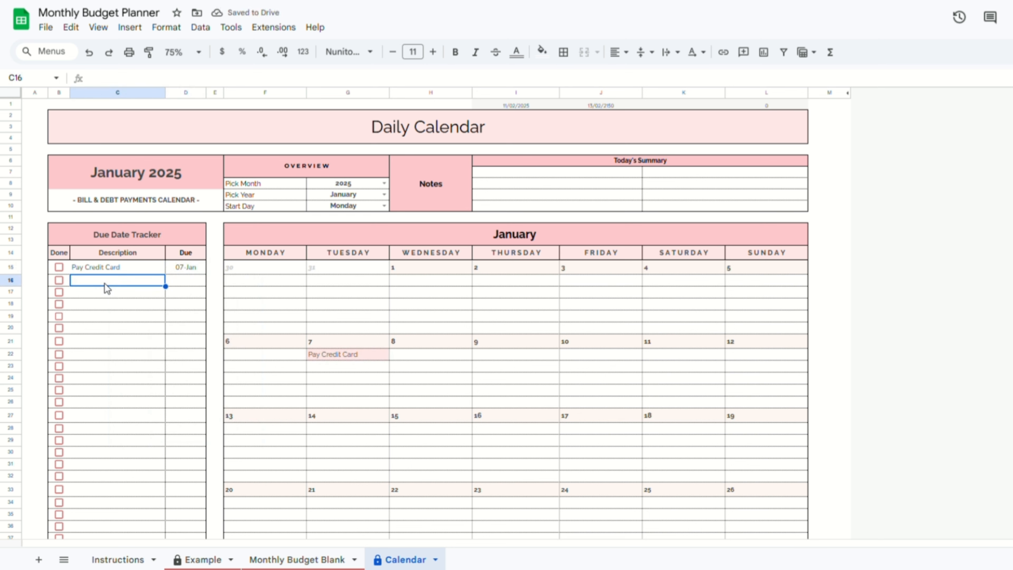
pyautogui.write('Pay Studen')
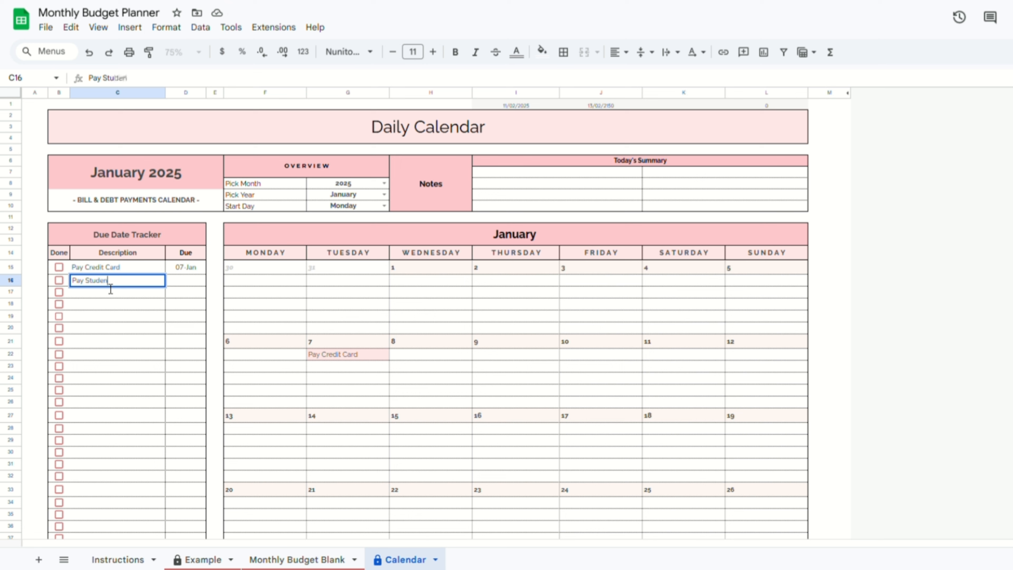
pyautogui.write('t Loan')
pyautogui.doubleClick(190, 284)
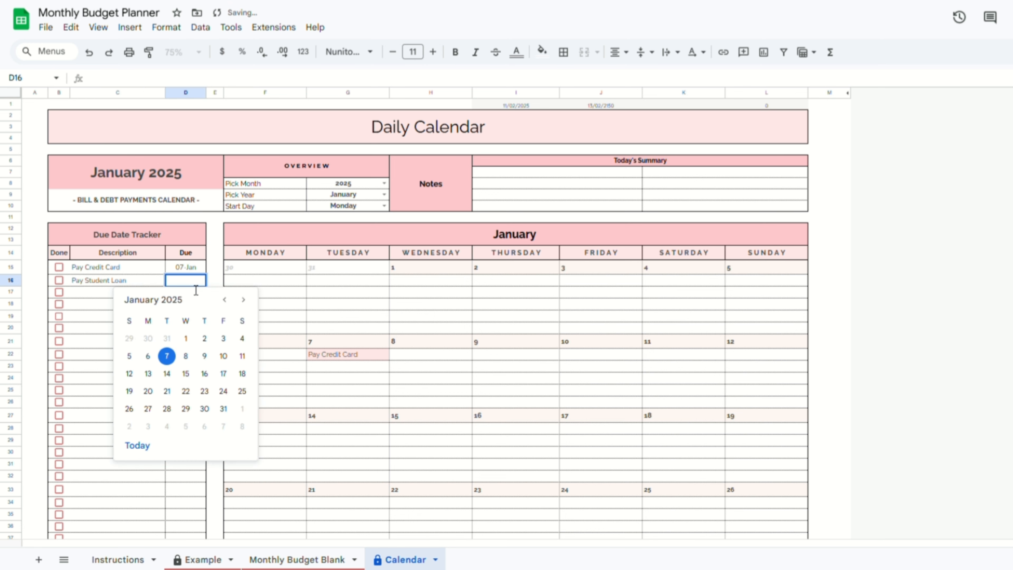
pyautogui.click(205, 355)
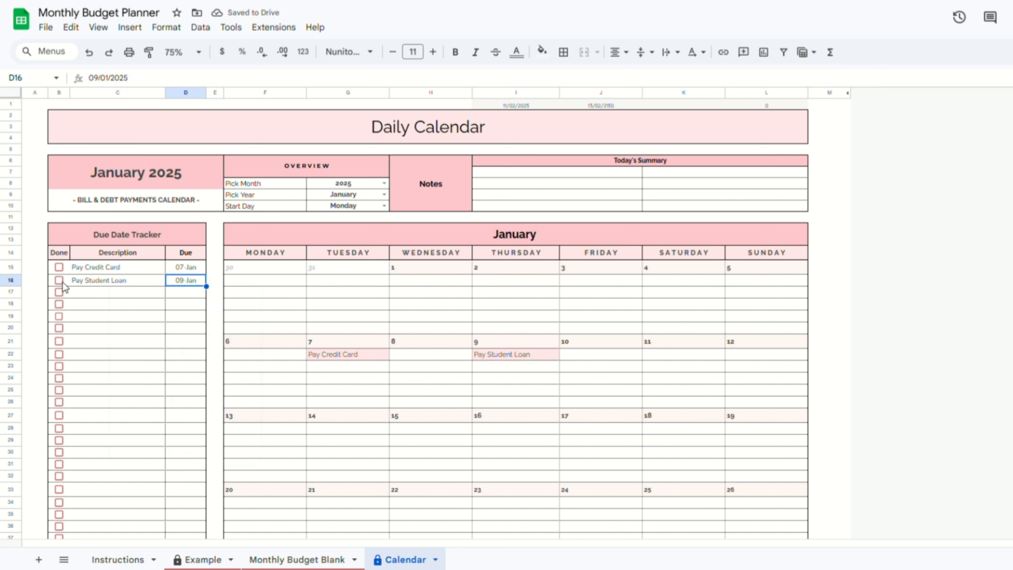
# Mark the Pay Credit Card and Pay Student Loan entries as done in the Due Date Tracker.
pyautogui.click(59, 267)
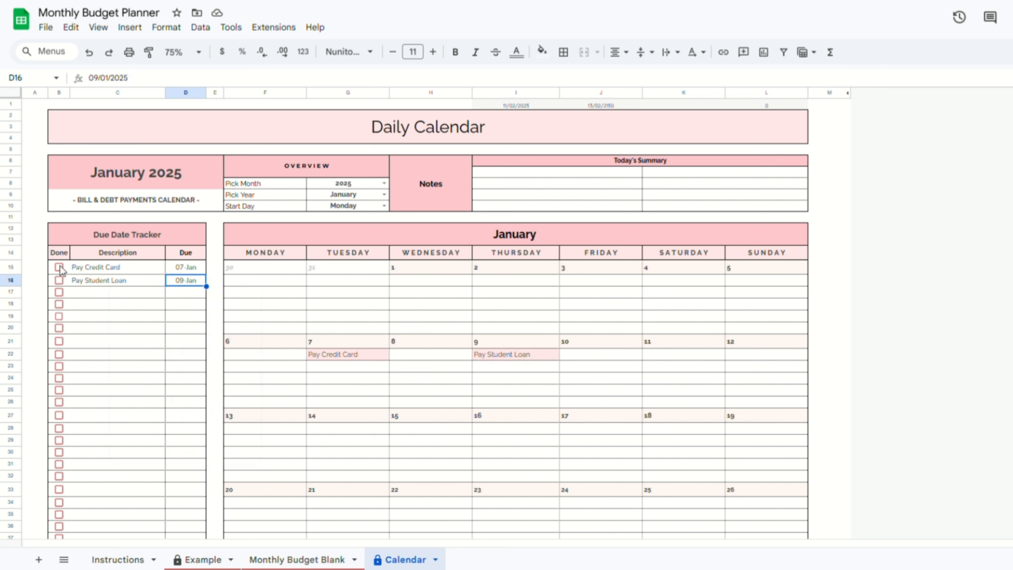
pyautogui.click(59, 281)
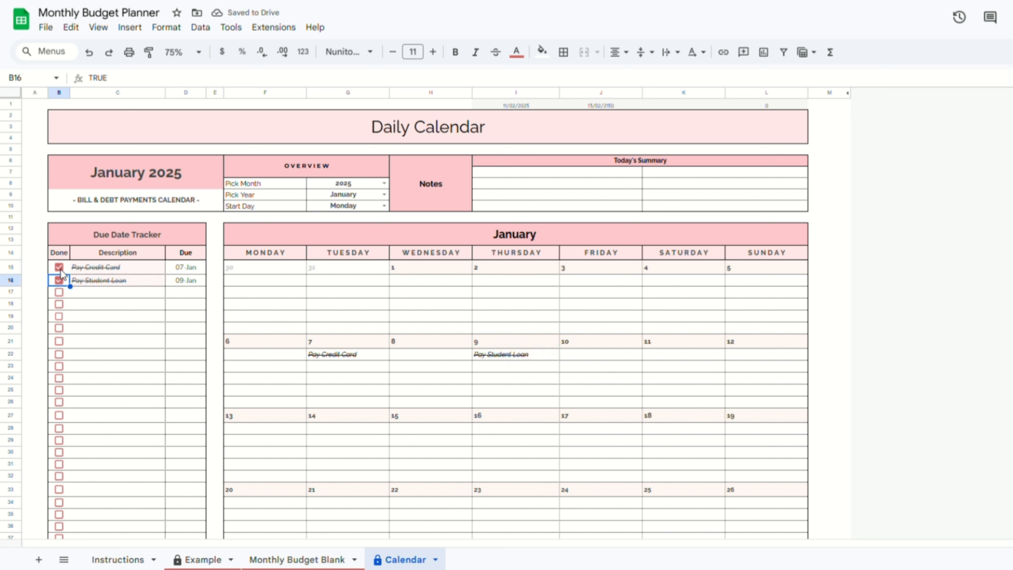
# Return to the Monthly Budget Blank sheet and review its trackers and summary charts.
pyautogui.click(297, 560)
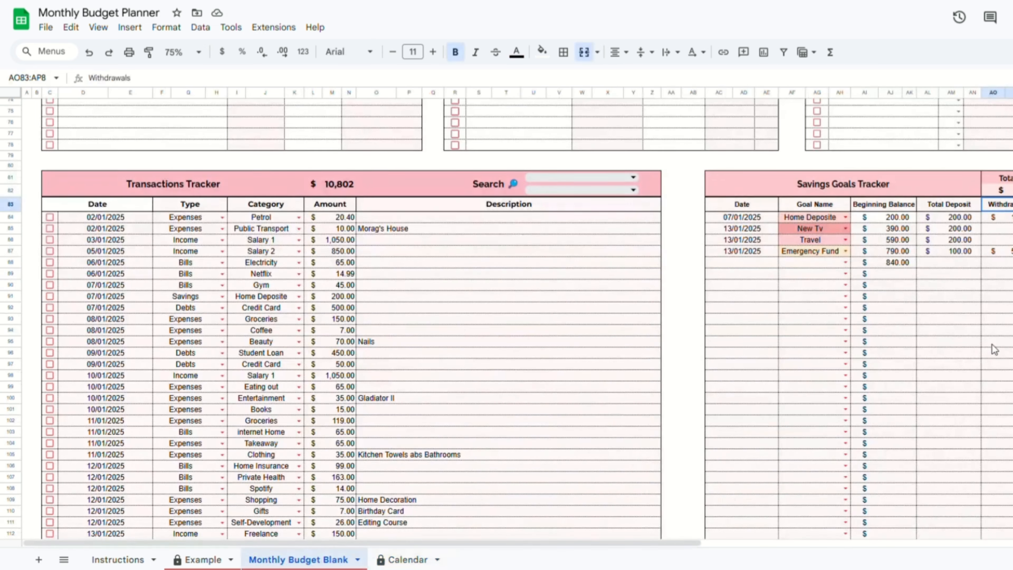
pyautogui.scroll(12, 994, 349)
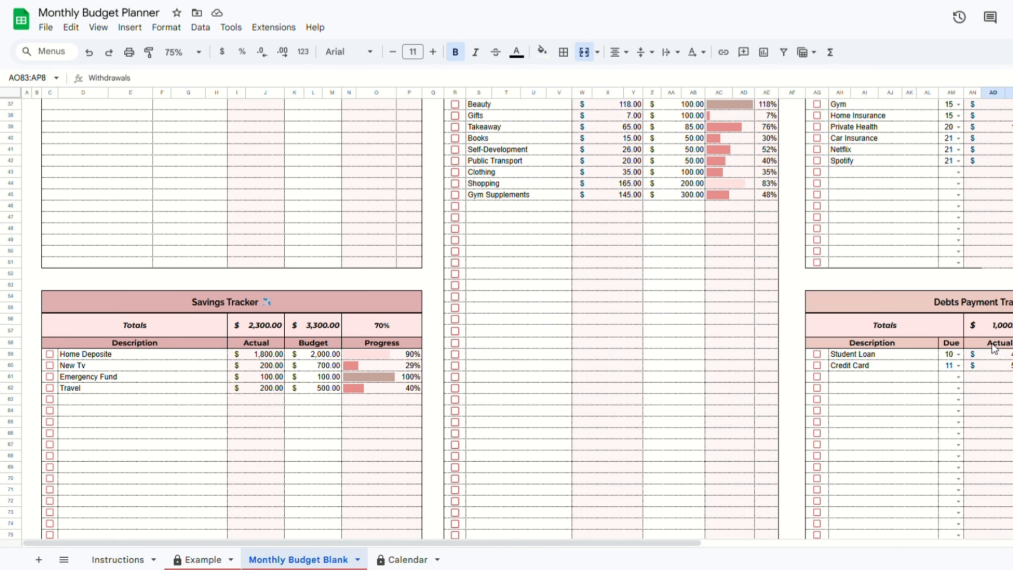
pyautogui.scroll(10, 994, 349)
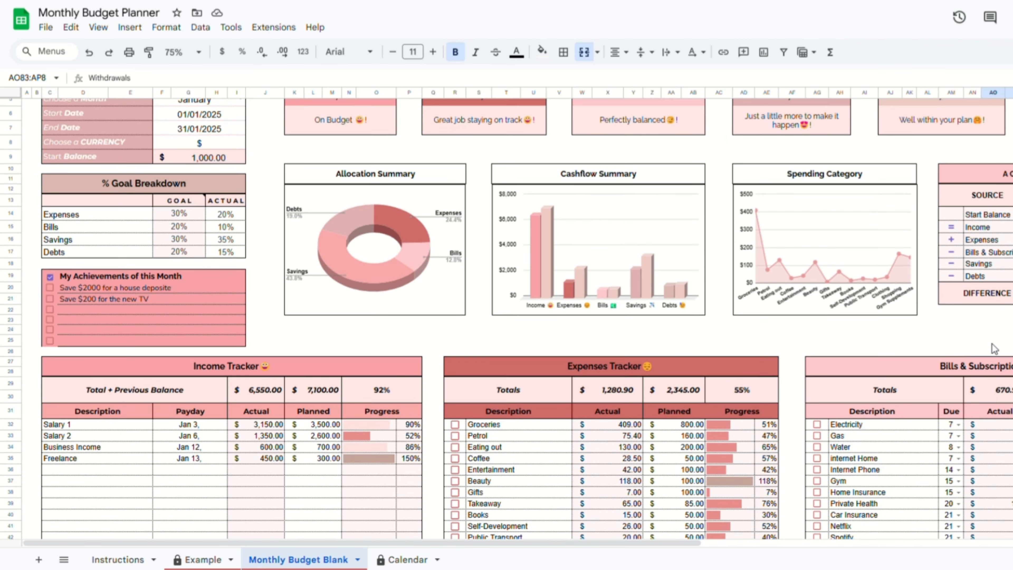